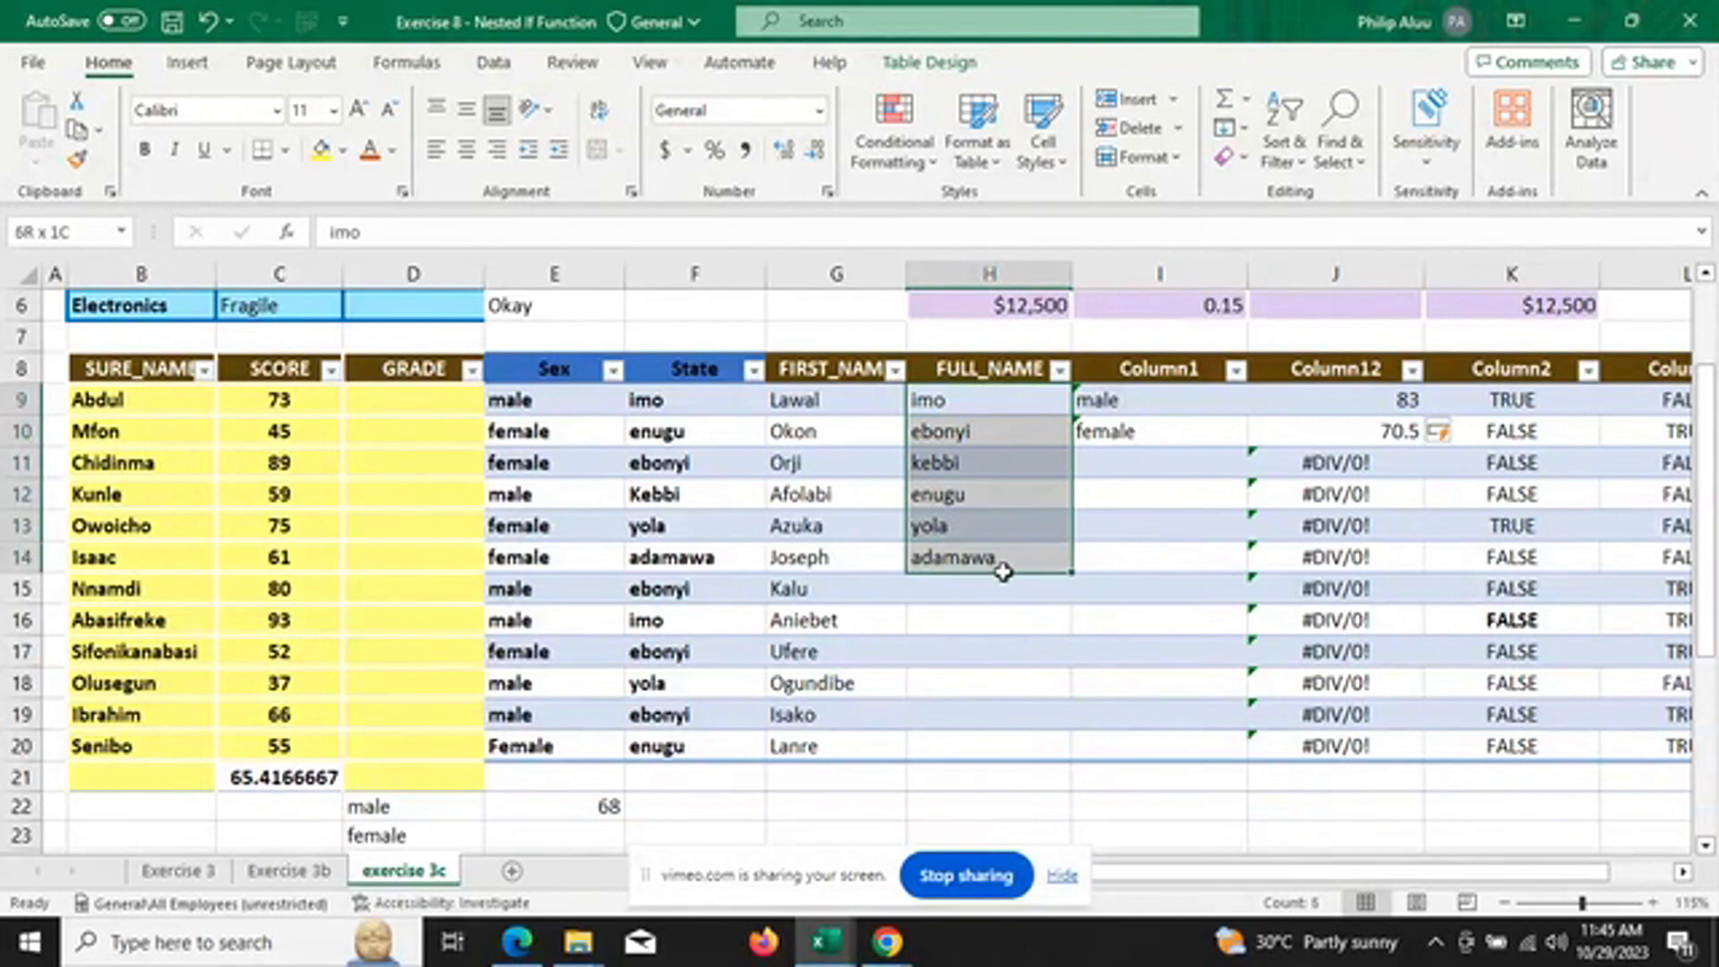
# Clear the state entries from the FULL_NAME column in cells H9:H14.
pyautogui.press('Delete')
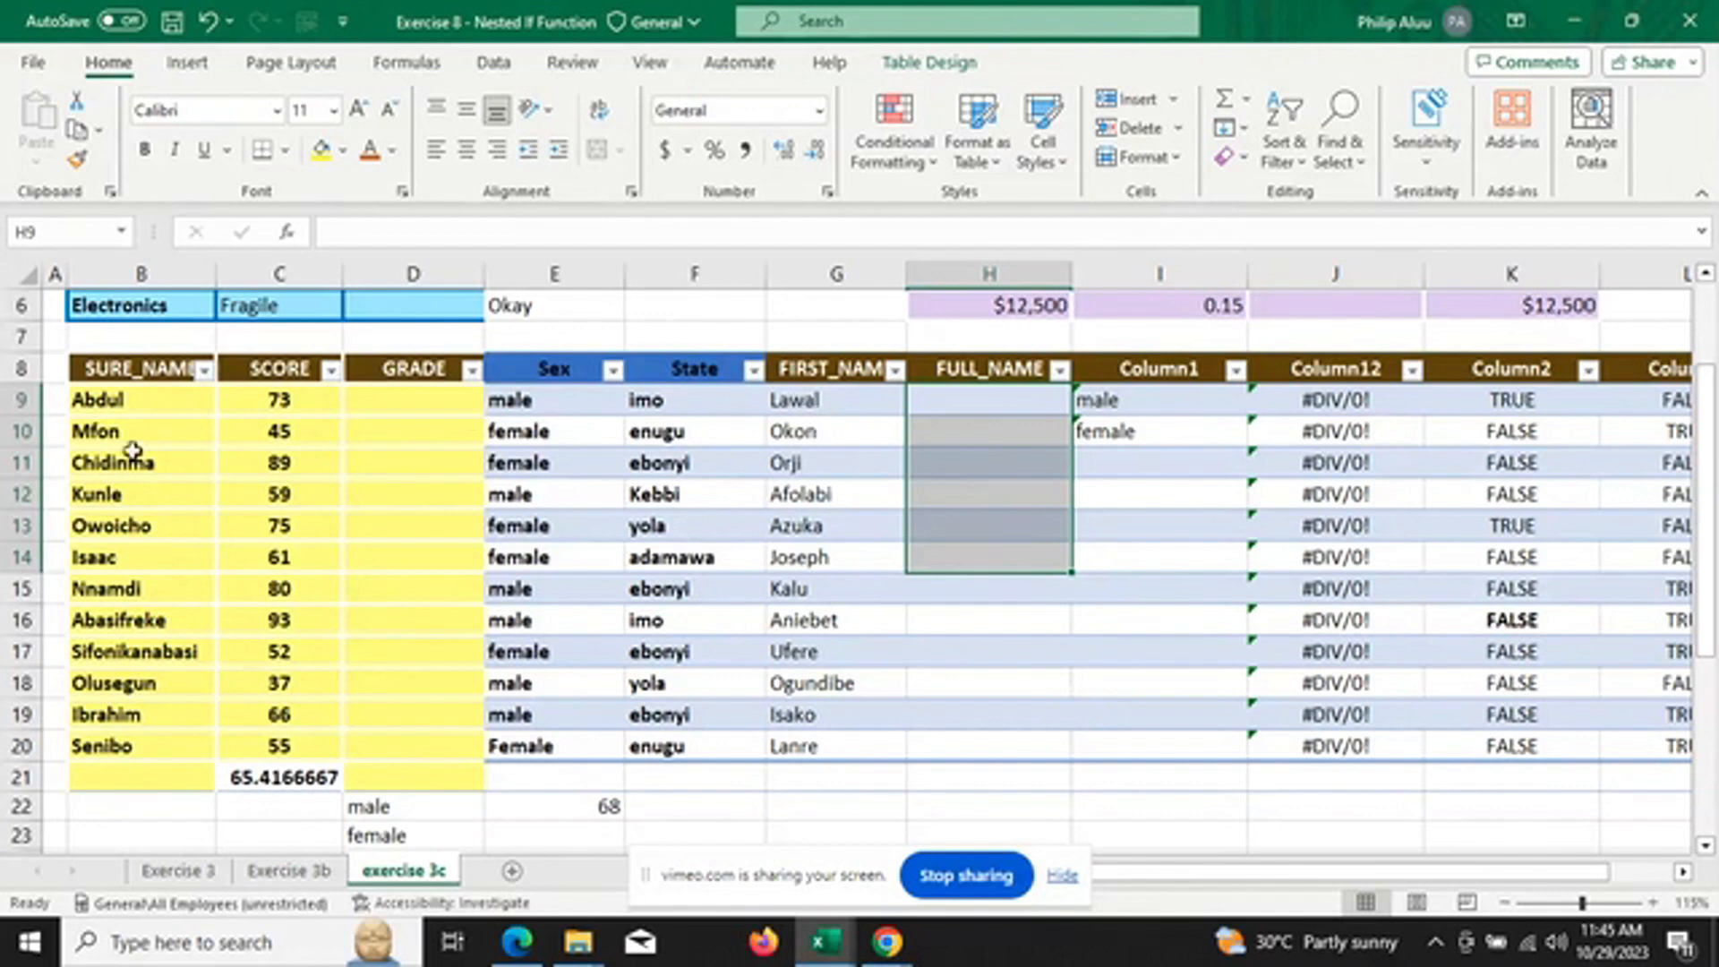
# Examine the SURE_NAME and FIRST_NAME entries in the first rows of the table along with the empty FULL_NAME cell H9.
pyautogui.click(150, 391)
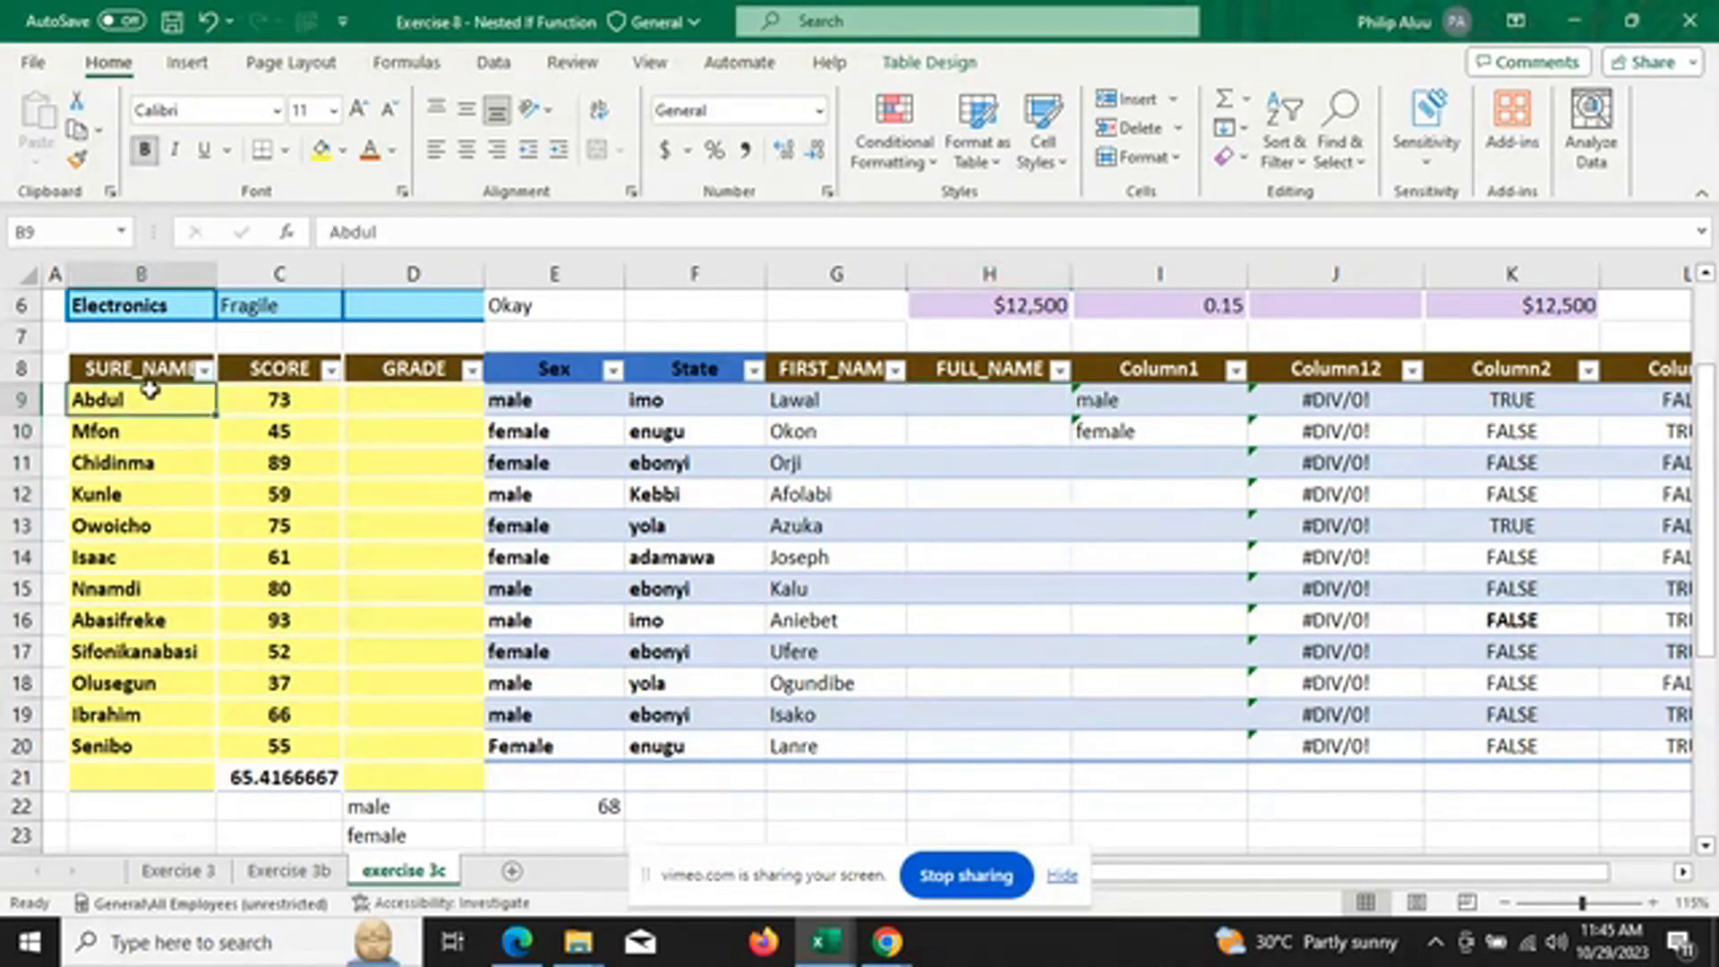
pyautogui.click(804, 402)
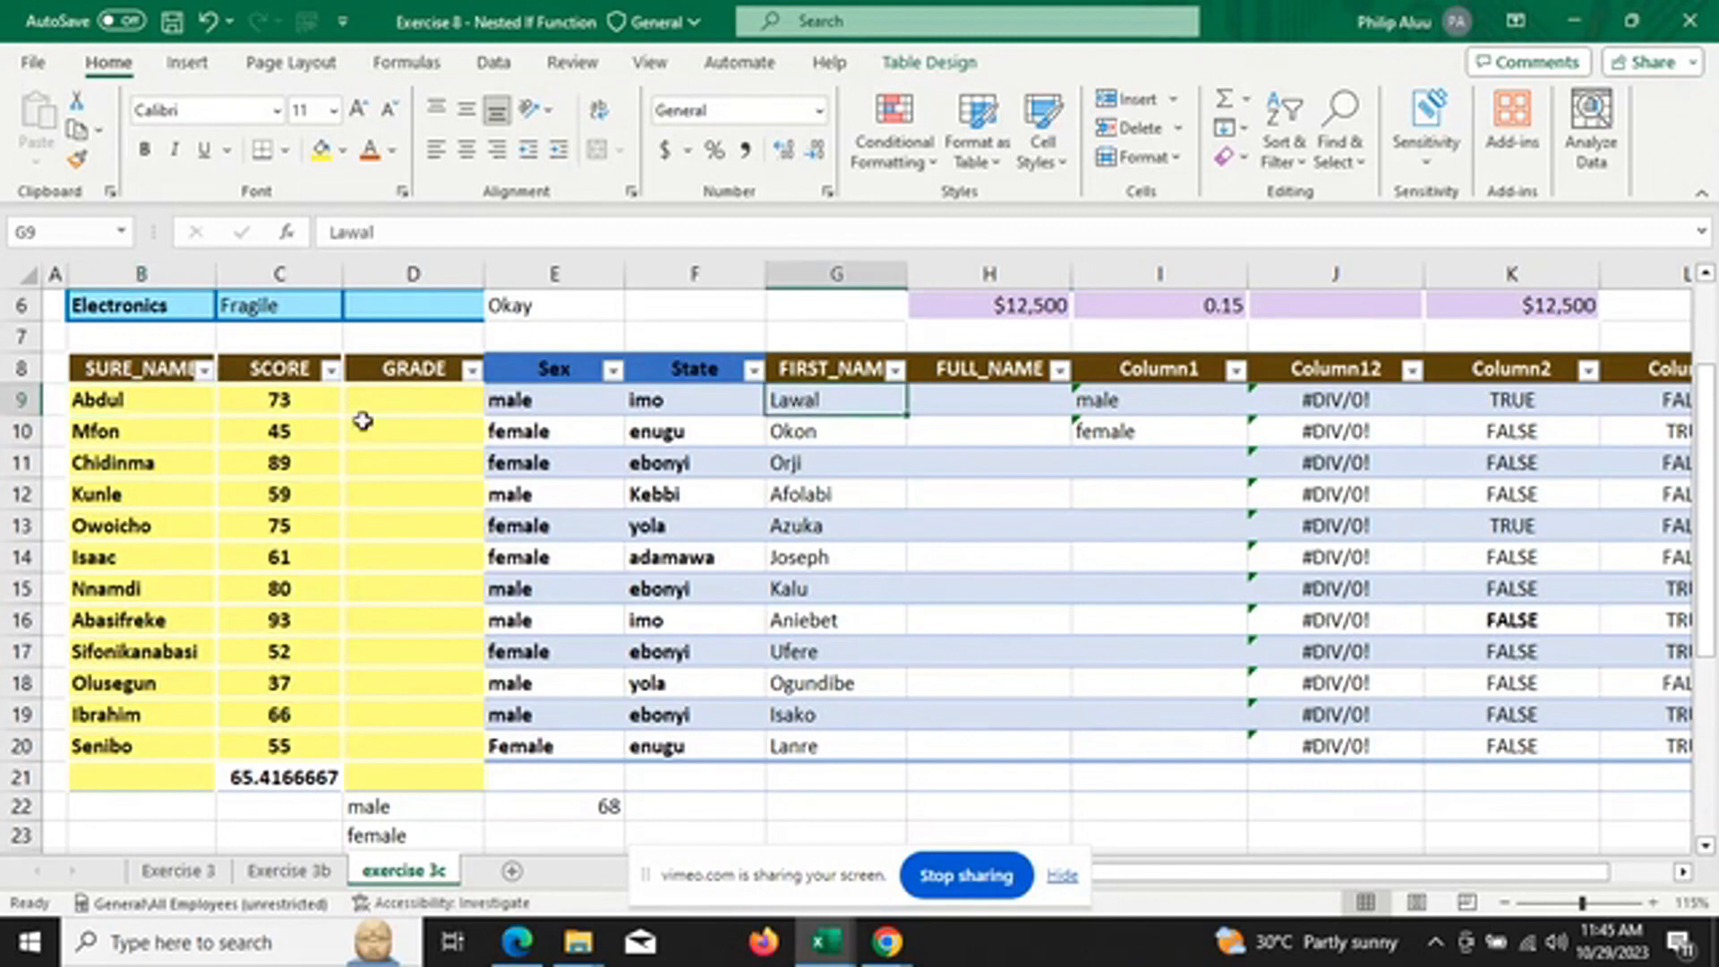
pyautogui.click(141, 392)
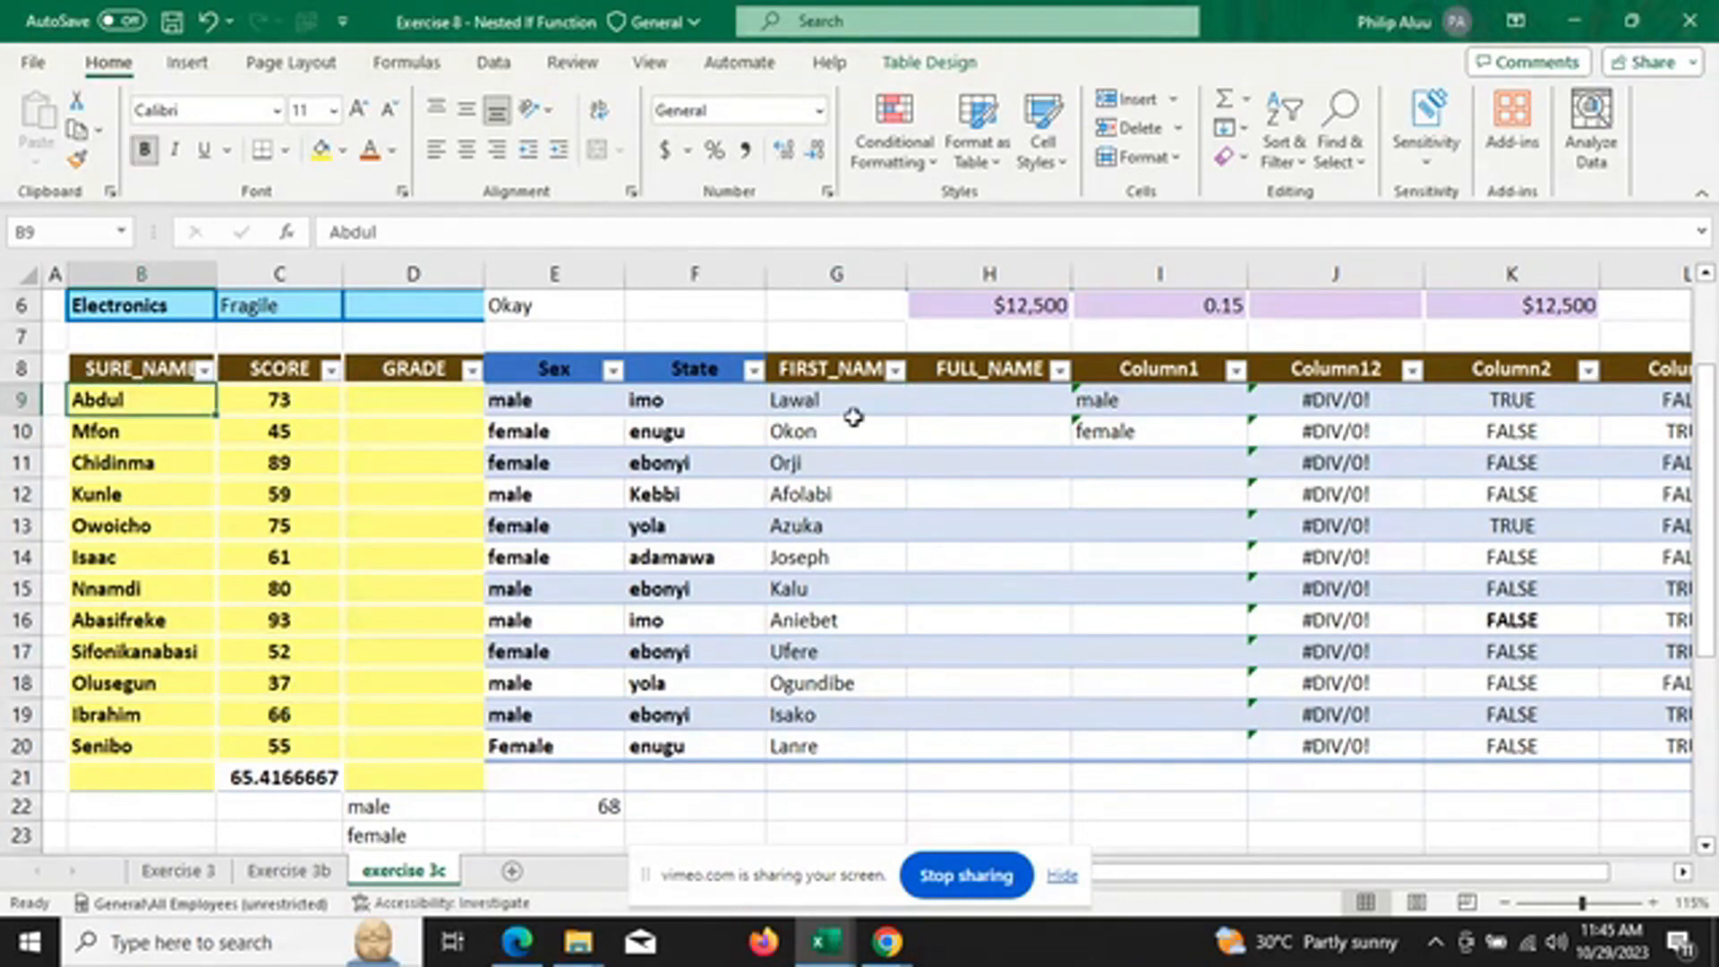
pyautogui.click(851, 408)
pyautogui.click(199, 418)
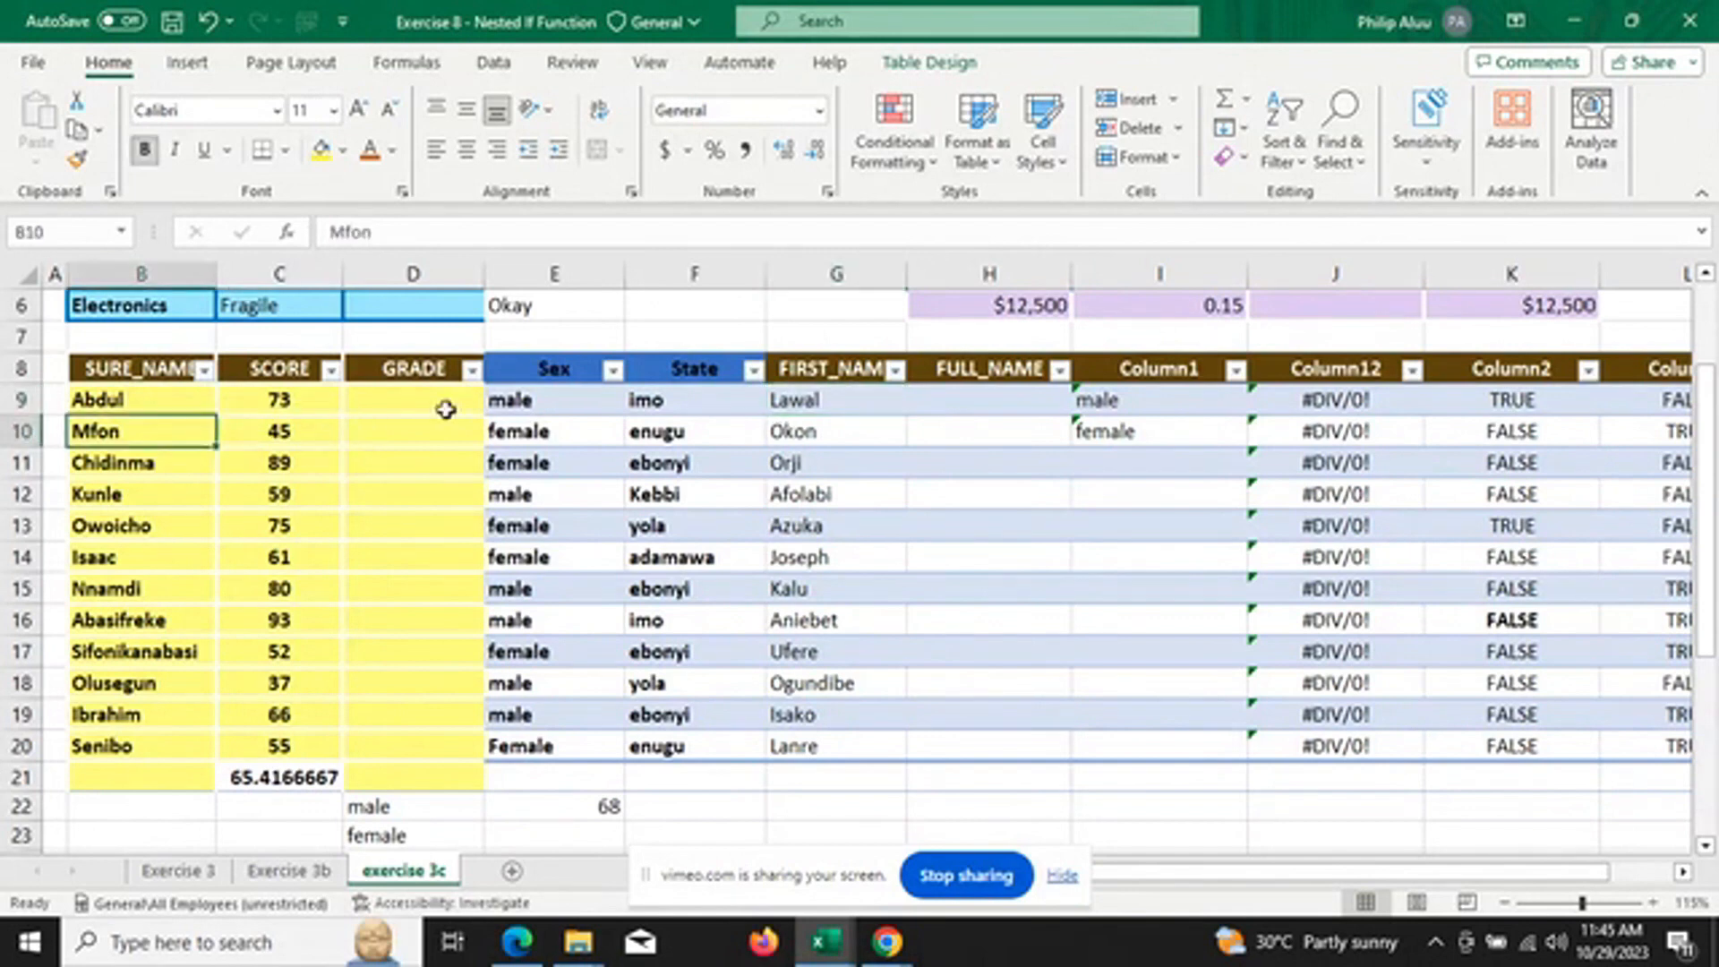
pyautogui.click(795, 405)
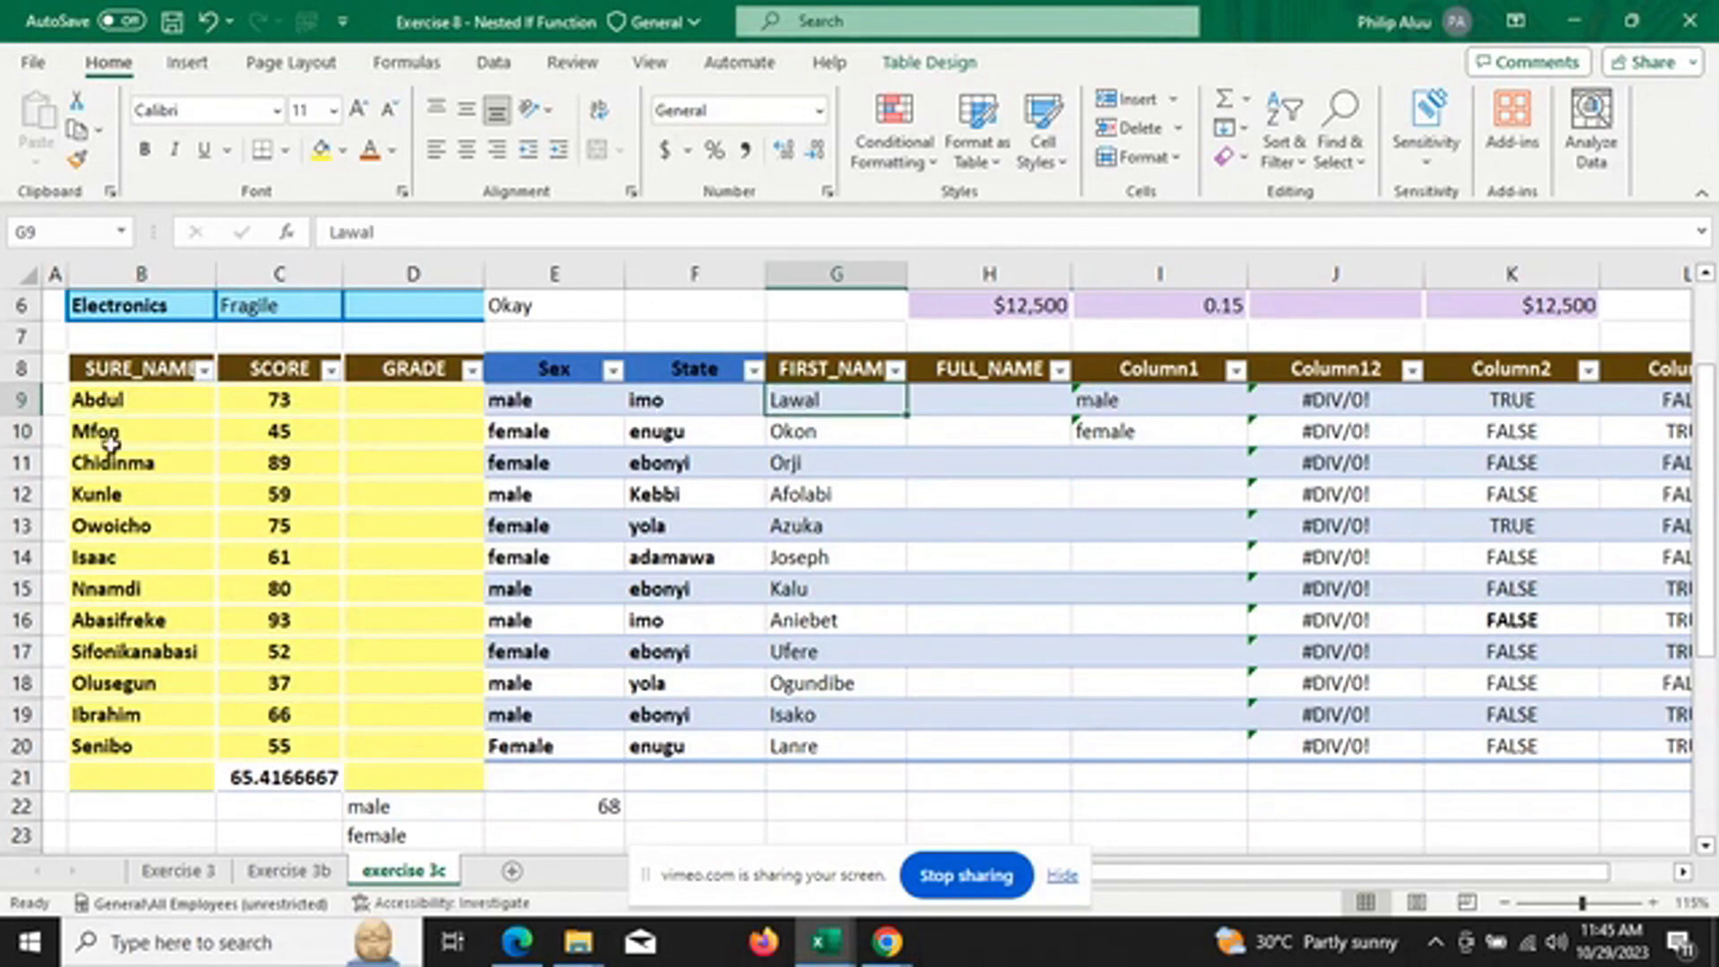
pyautogui.click(130, 400)
pyautogui.click(780, 405)
pyautogui.click(999, 399)
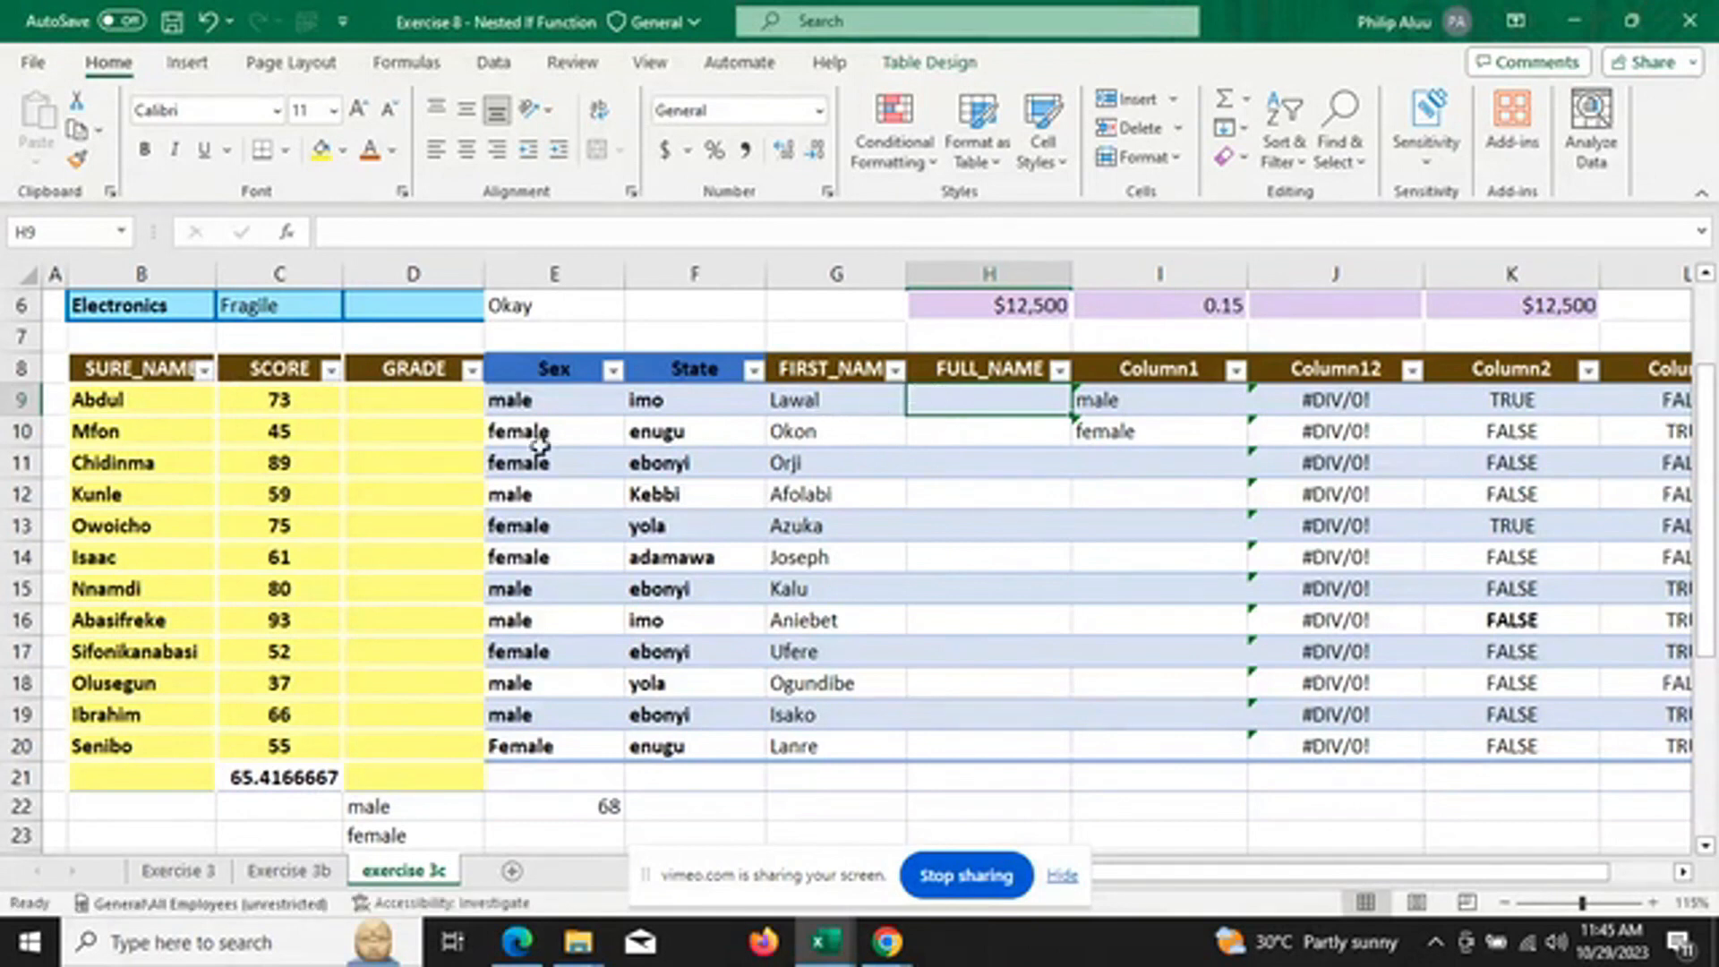
pyautogui.click(140, 403)
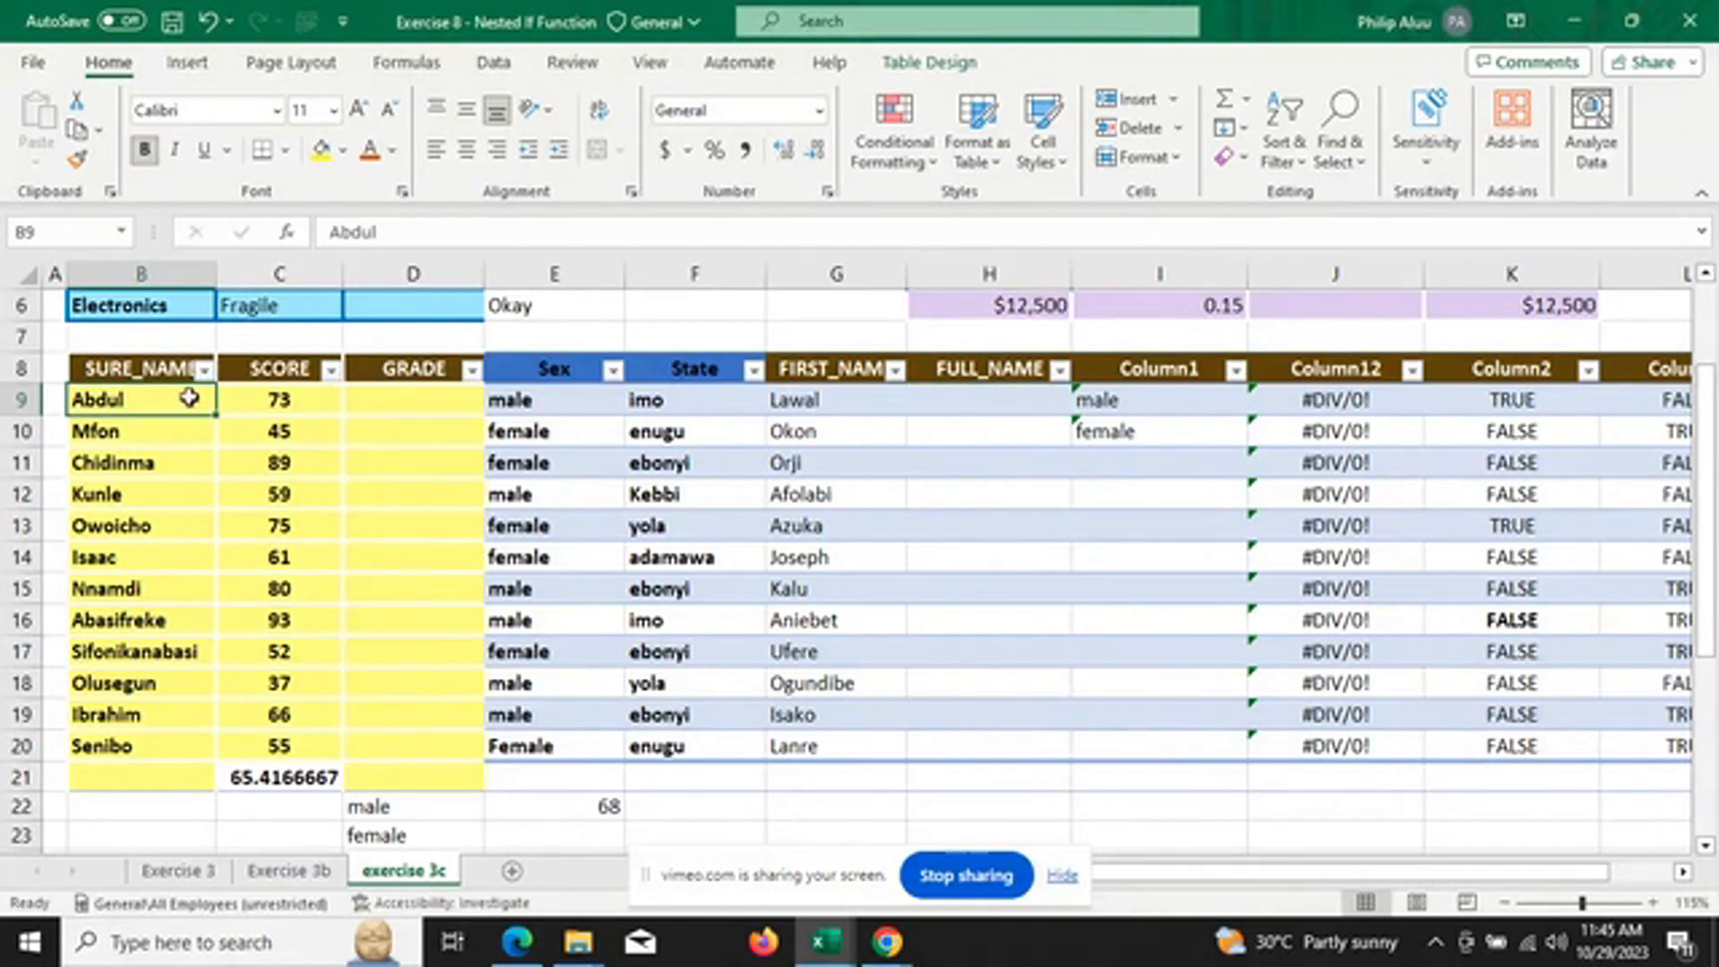
# Enter a CONCAT formula in H9 joining SURE_NAME and FIRST_NAME: =Concat([@[SURE_NAME]],[@[FIRST_NAME]]).
pyautogui.doubleClick(1009, 399)
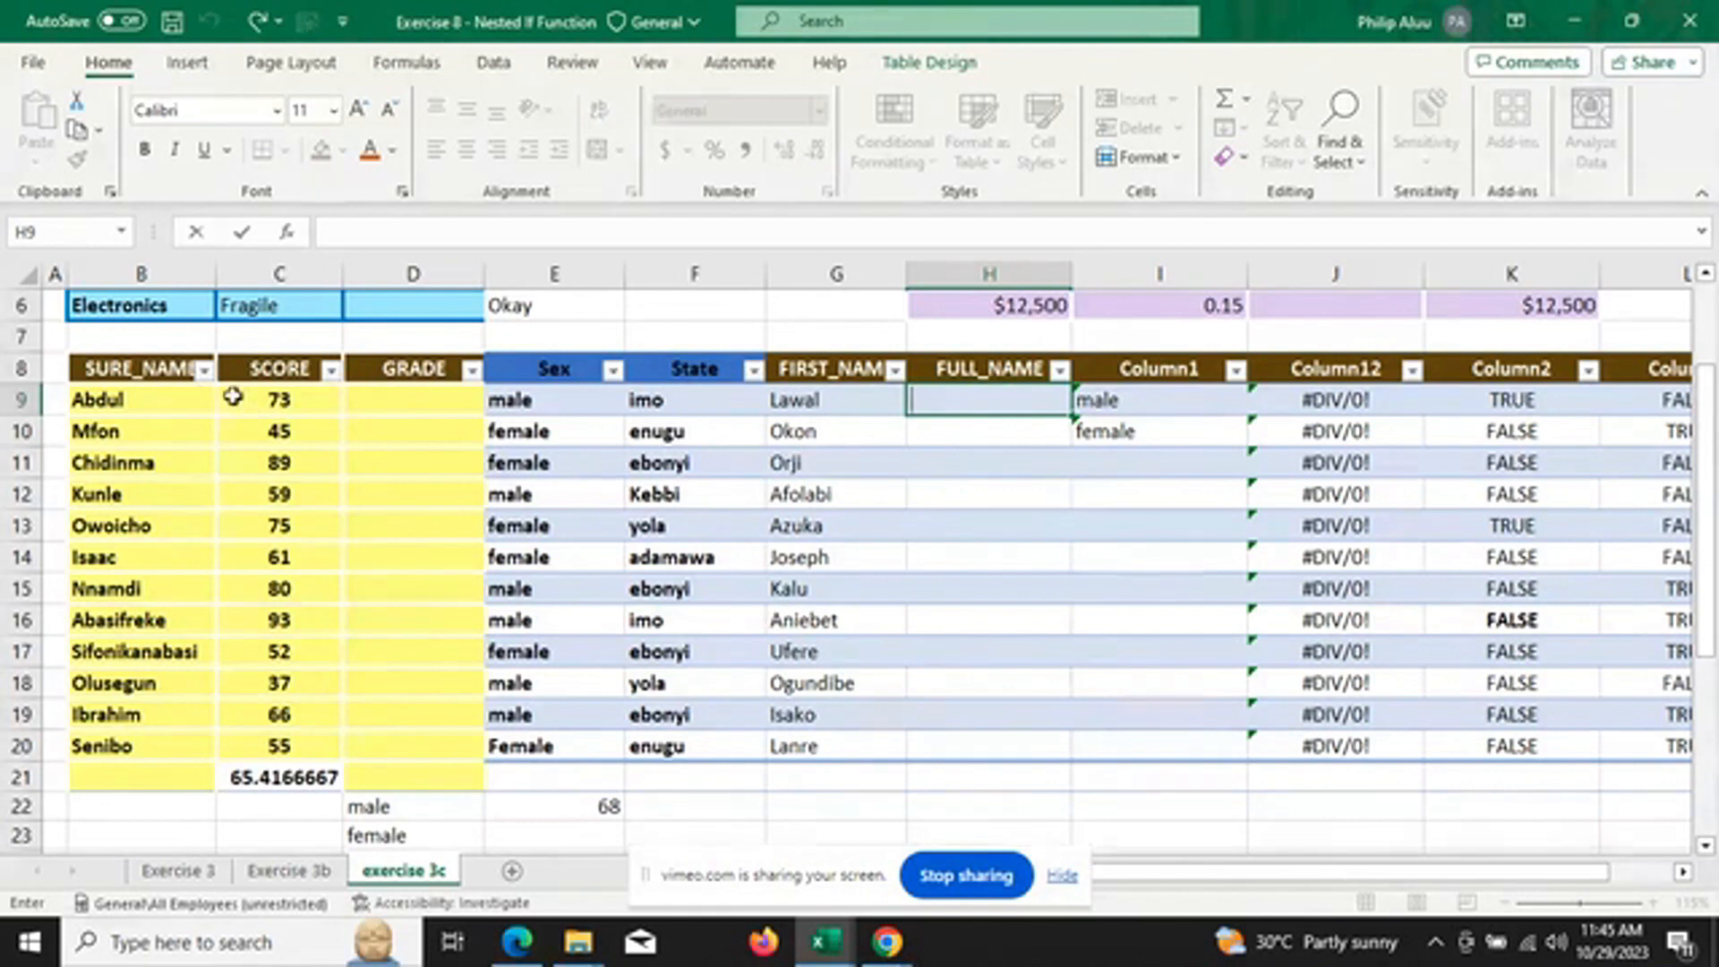
pyautogui.click(974, 483)
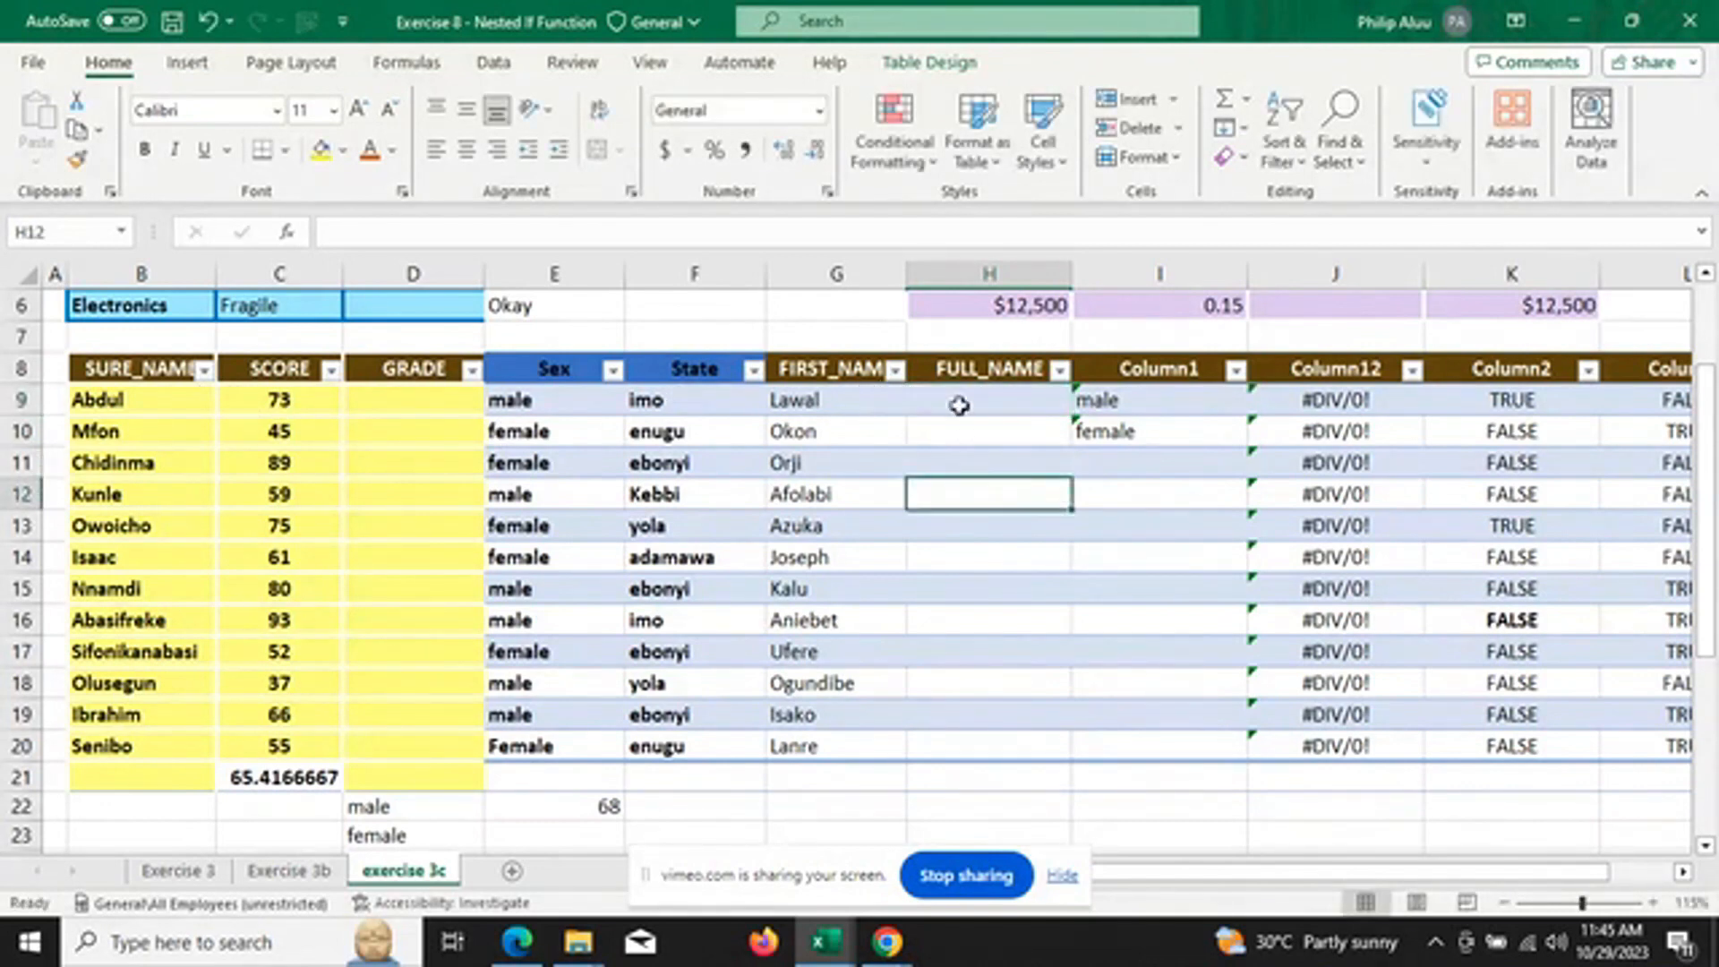
pyautogui.click(959, 405)
pyautogui.write('=')
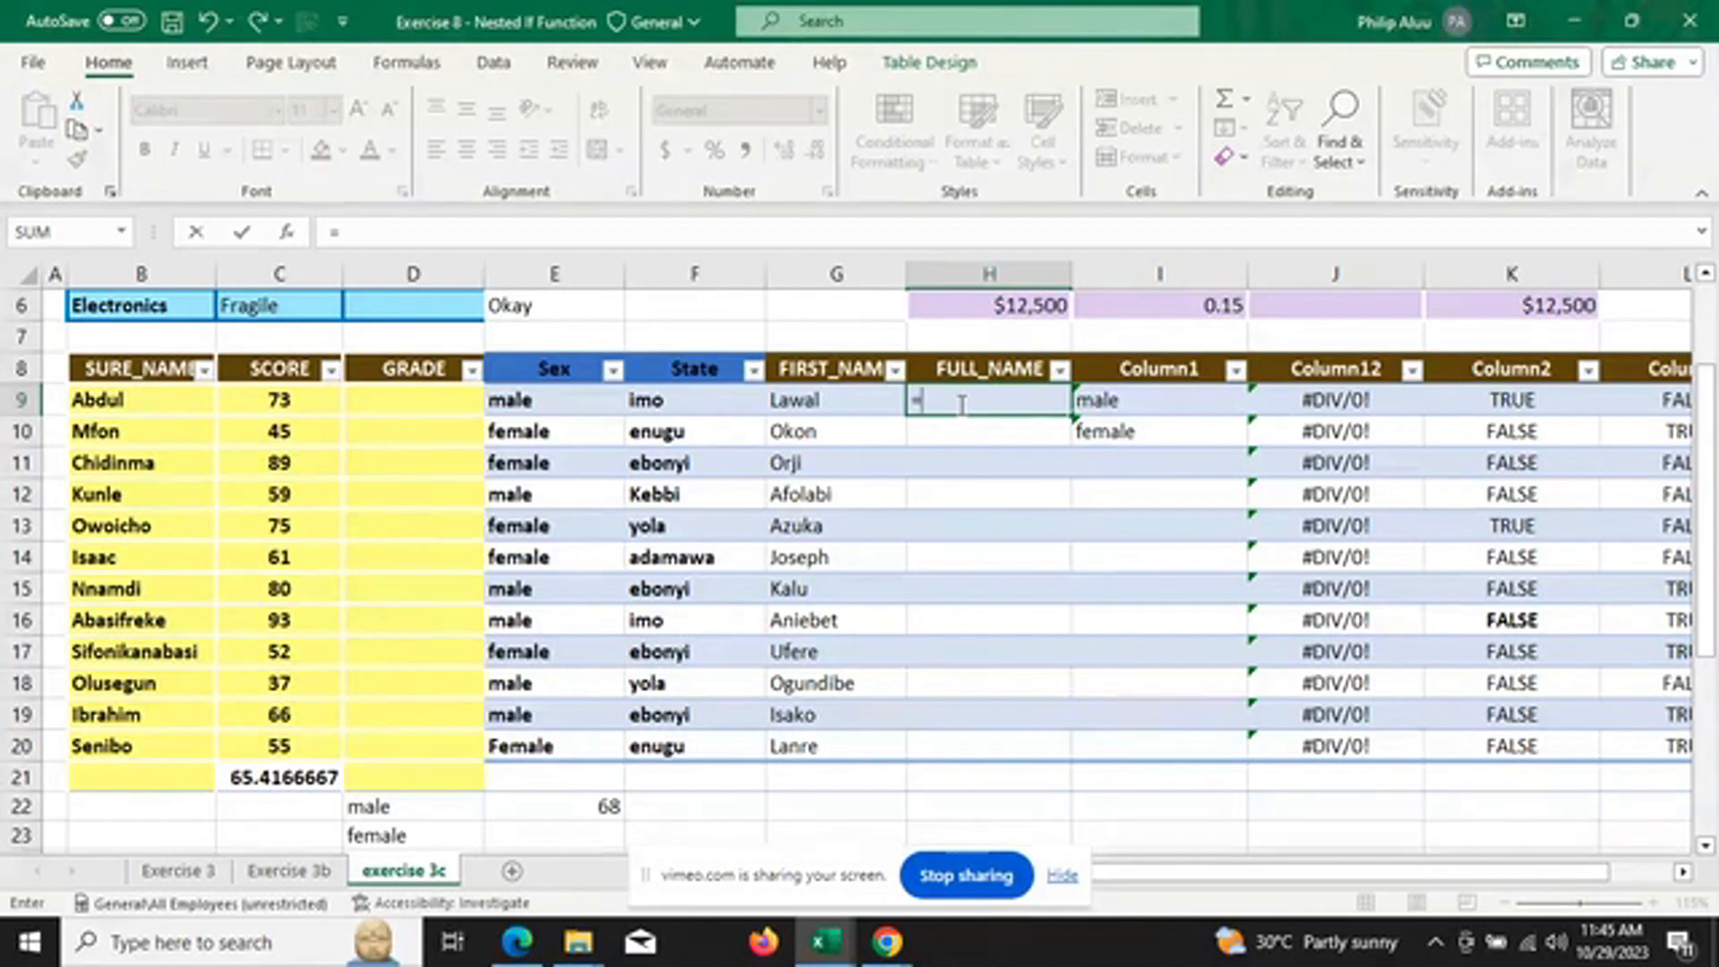
pyautogui.write('C')
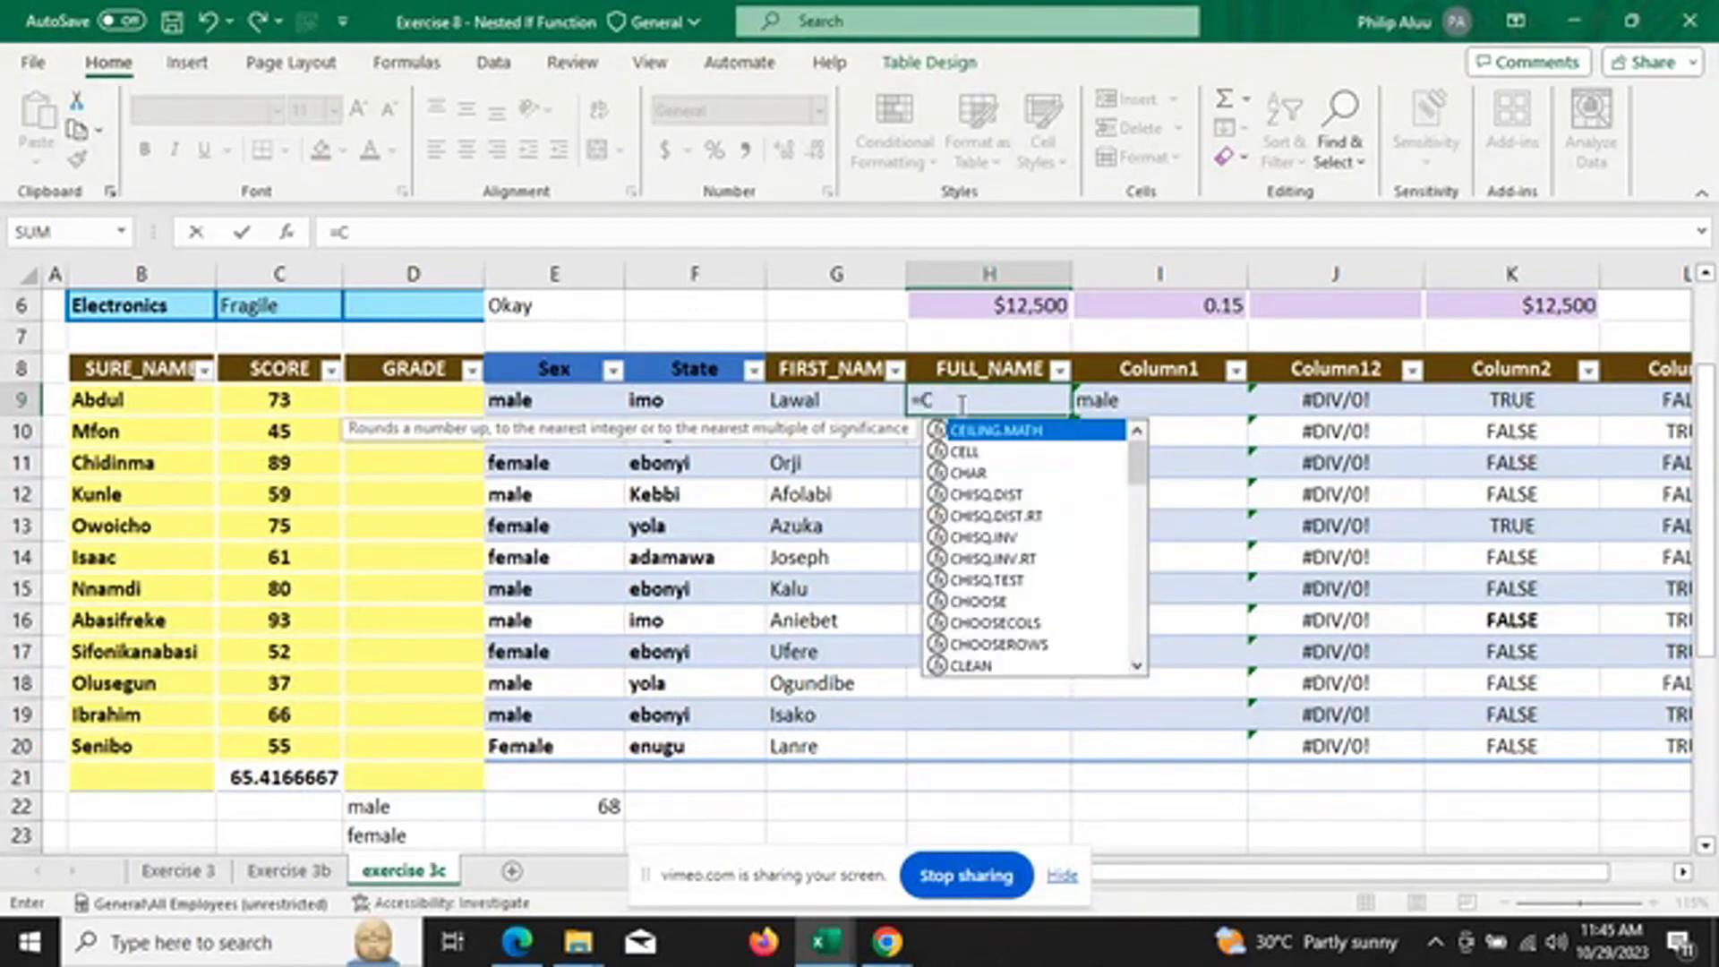
pyautogui.write('on')
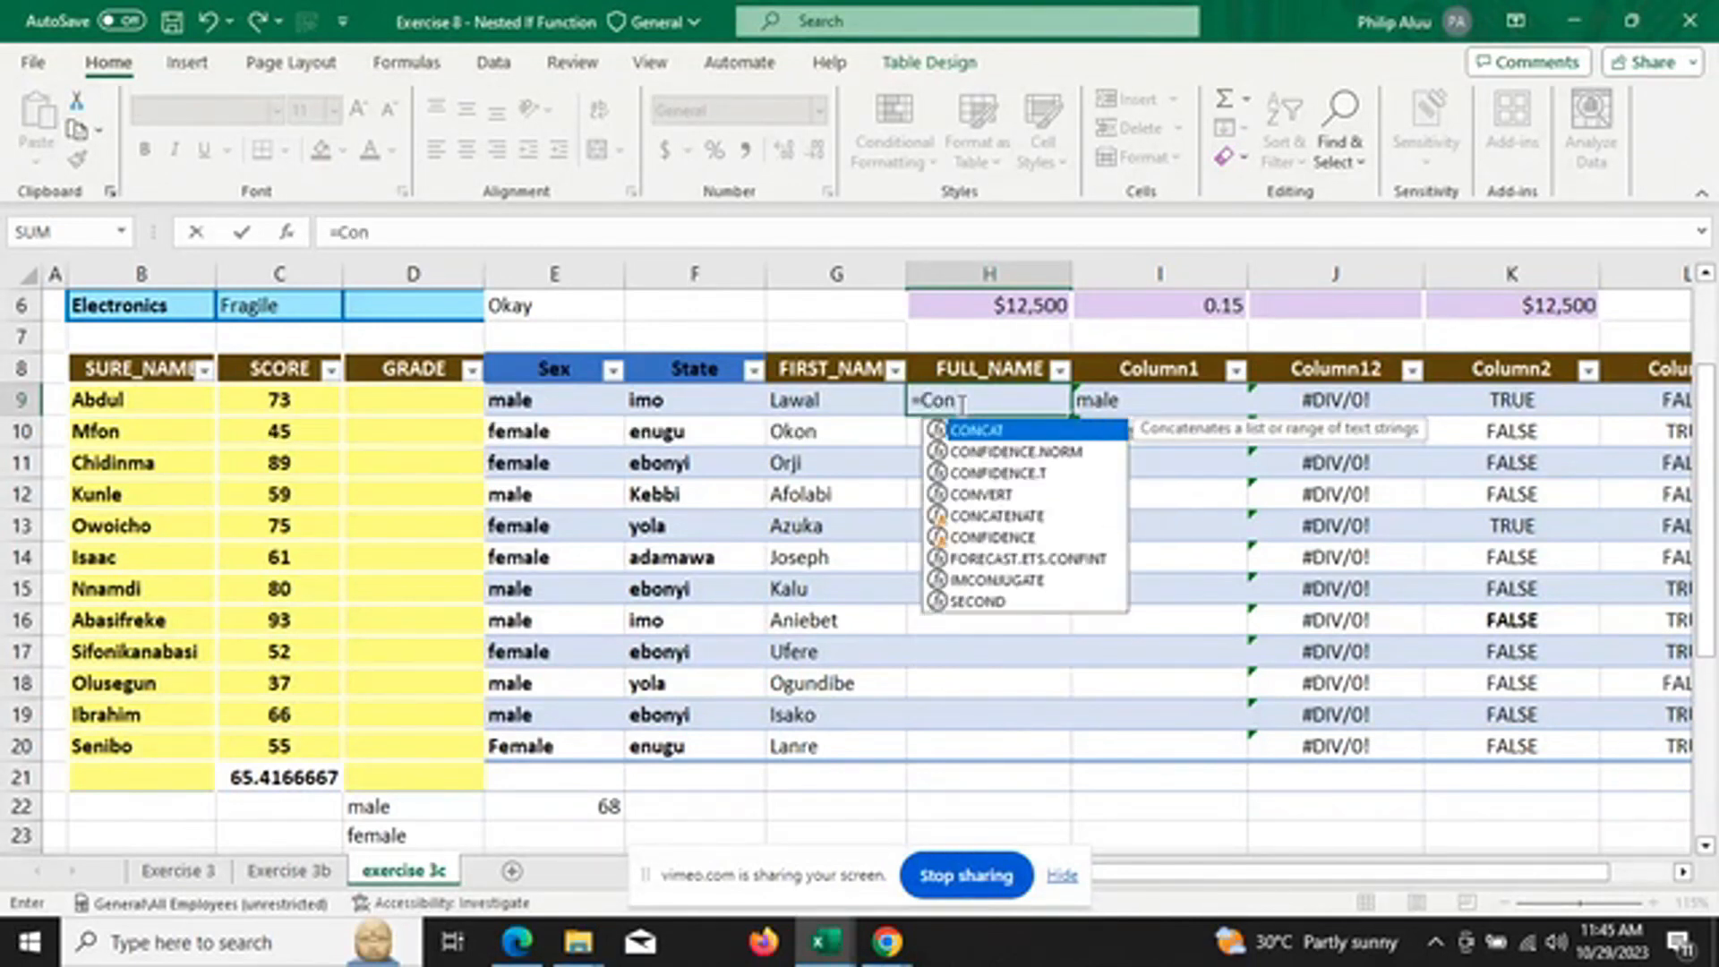
pyautogui.write('ca')
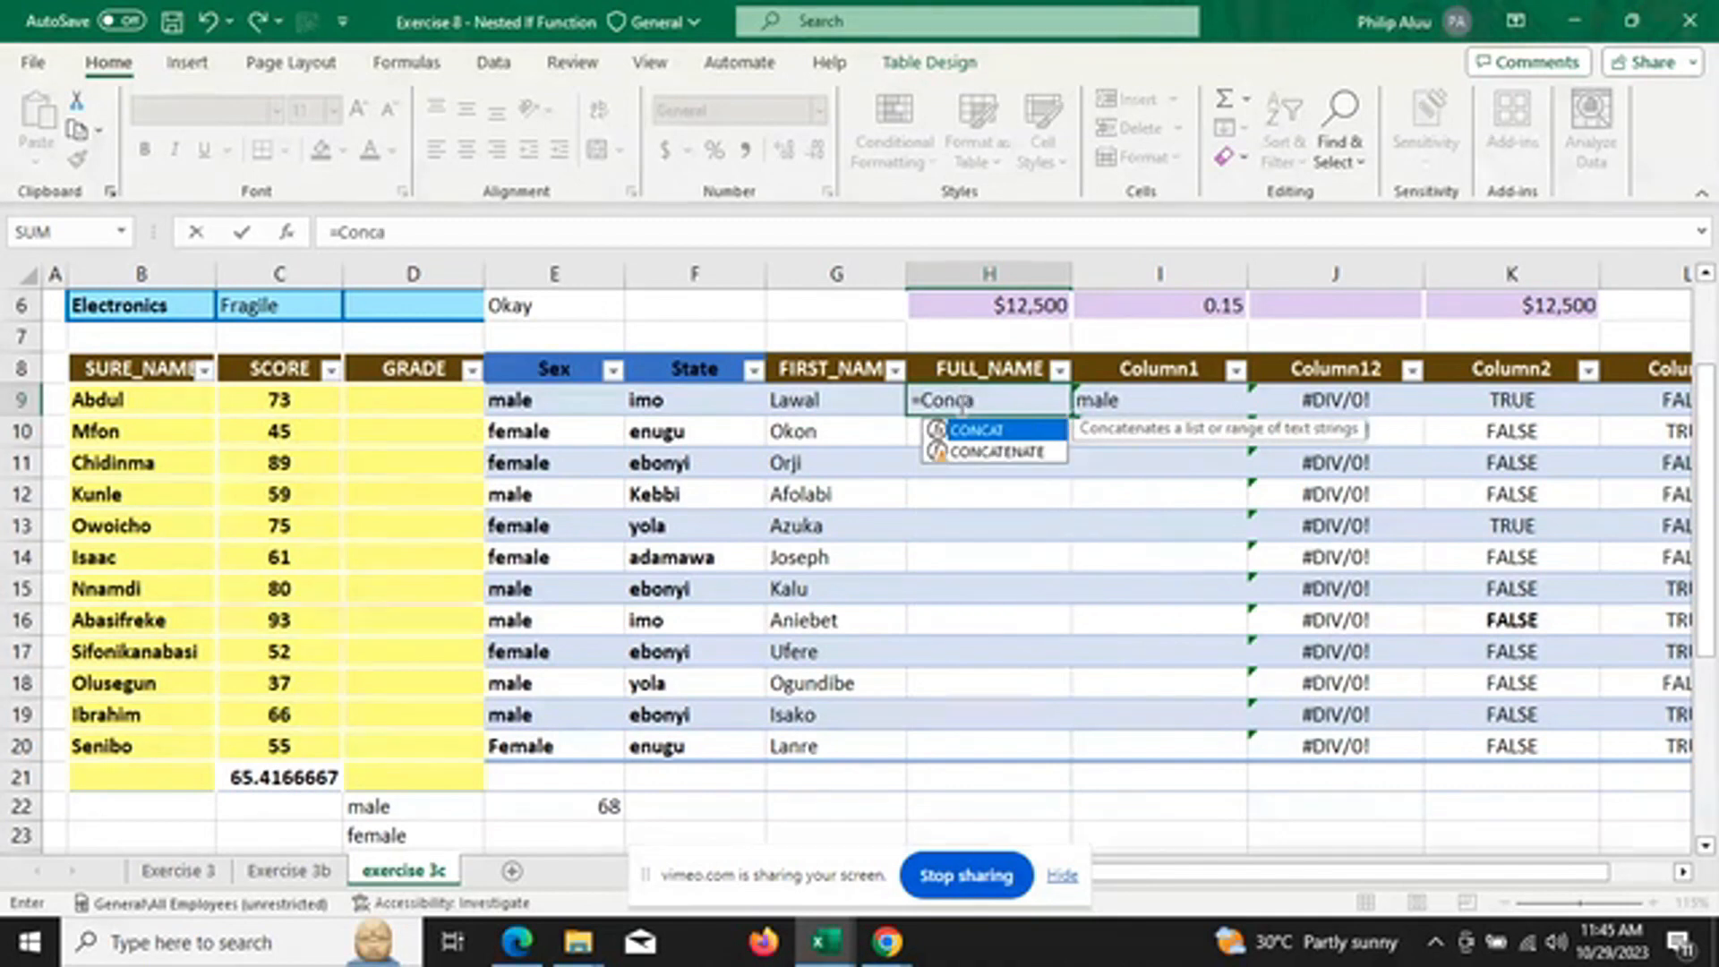
pyautogui.write('t(')
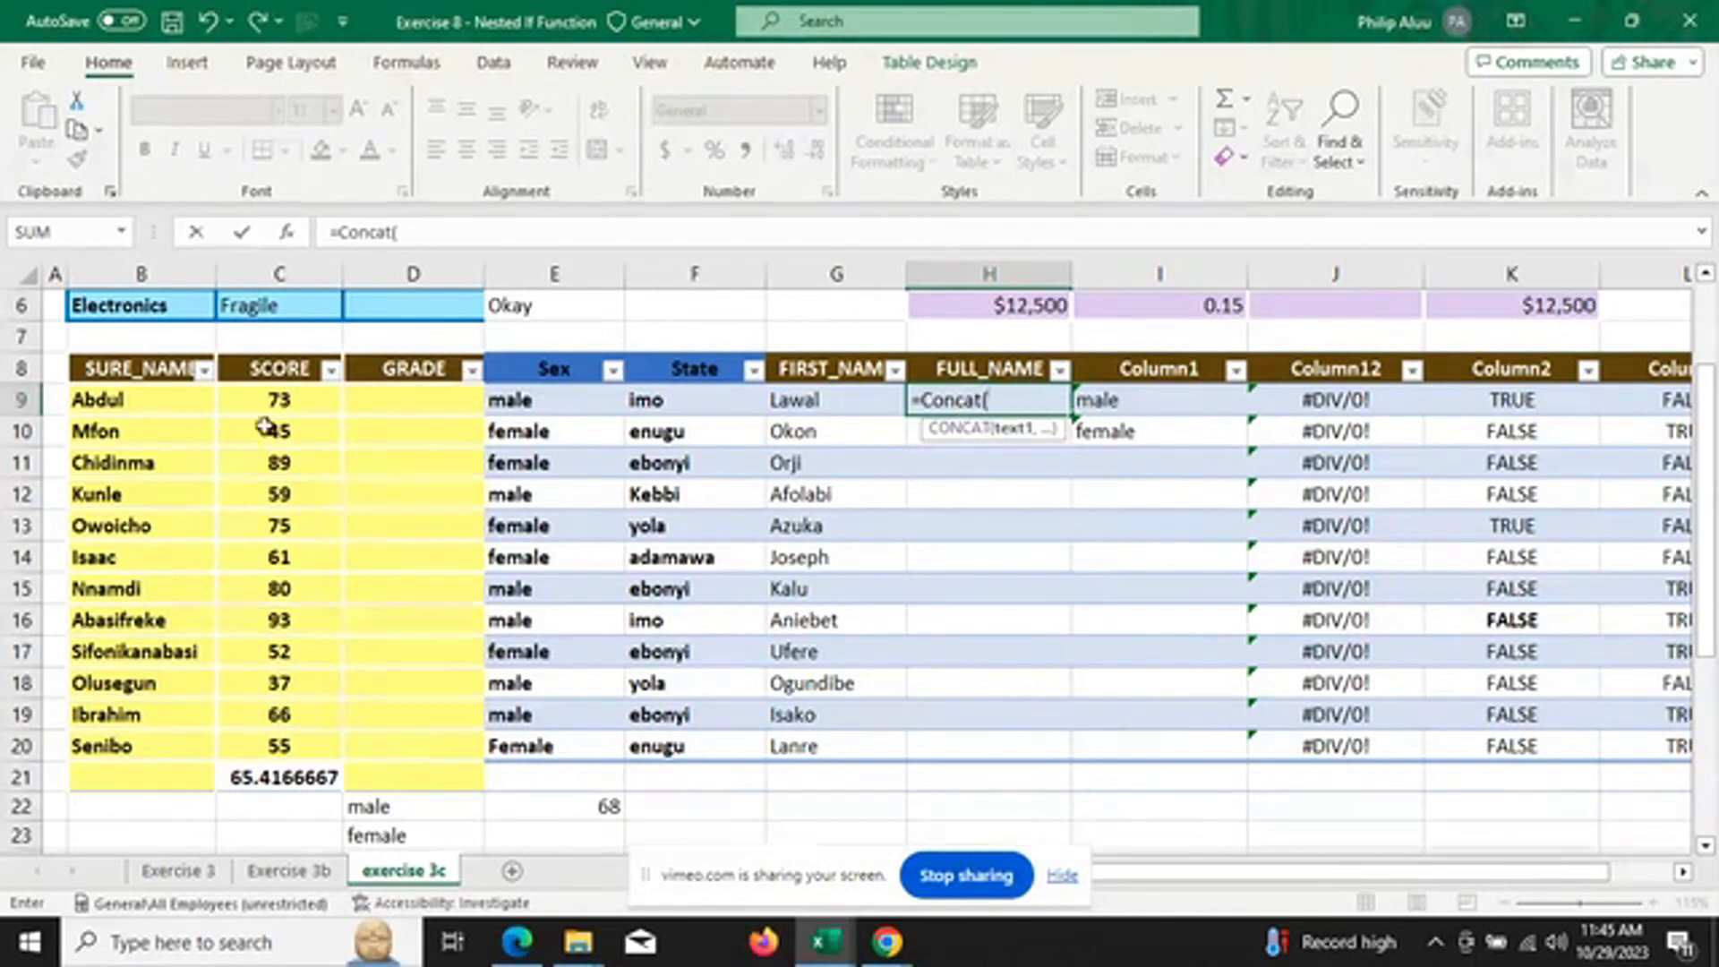
pyautogui.click(144, 400)
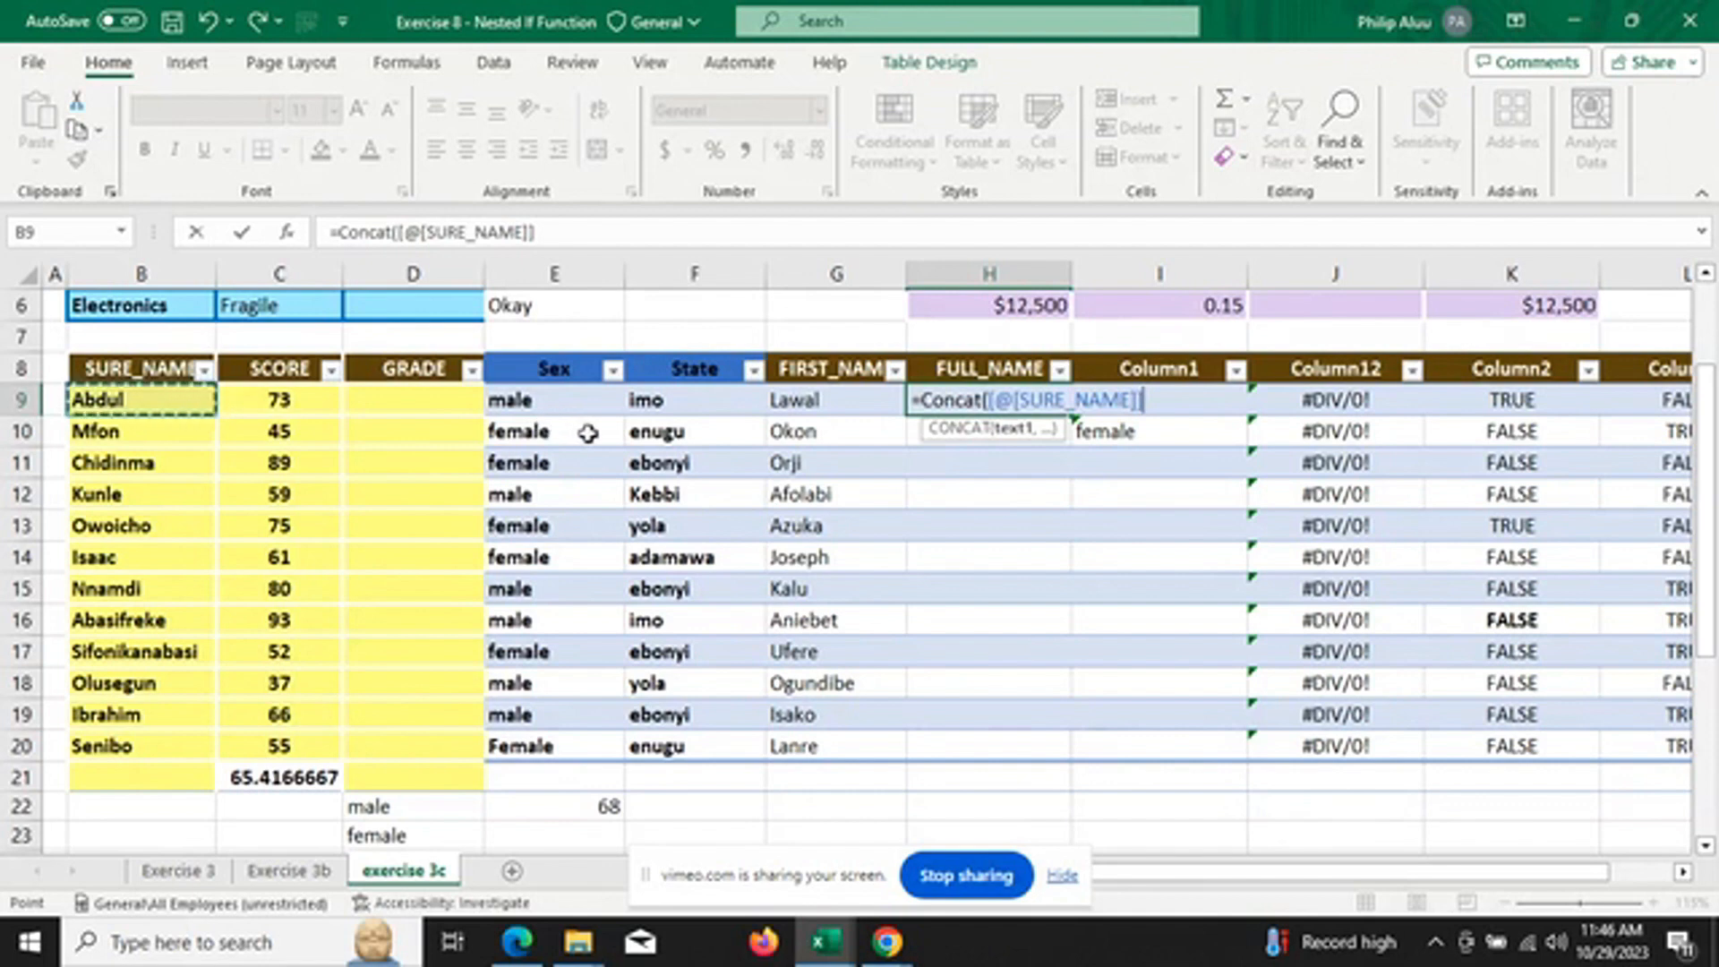
pyautogui.write(',')
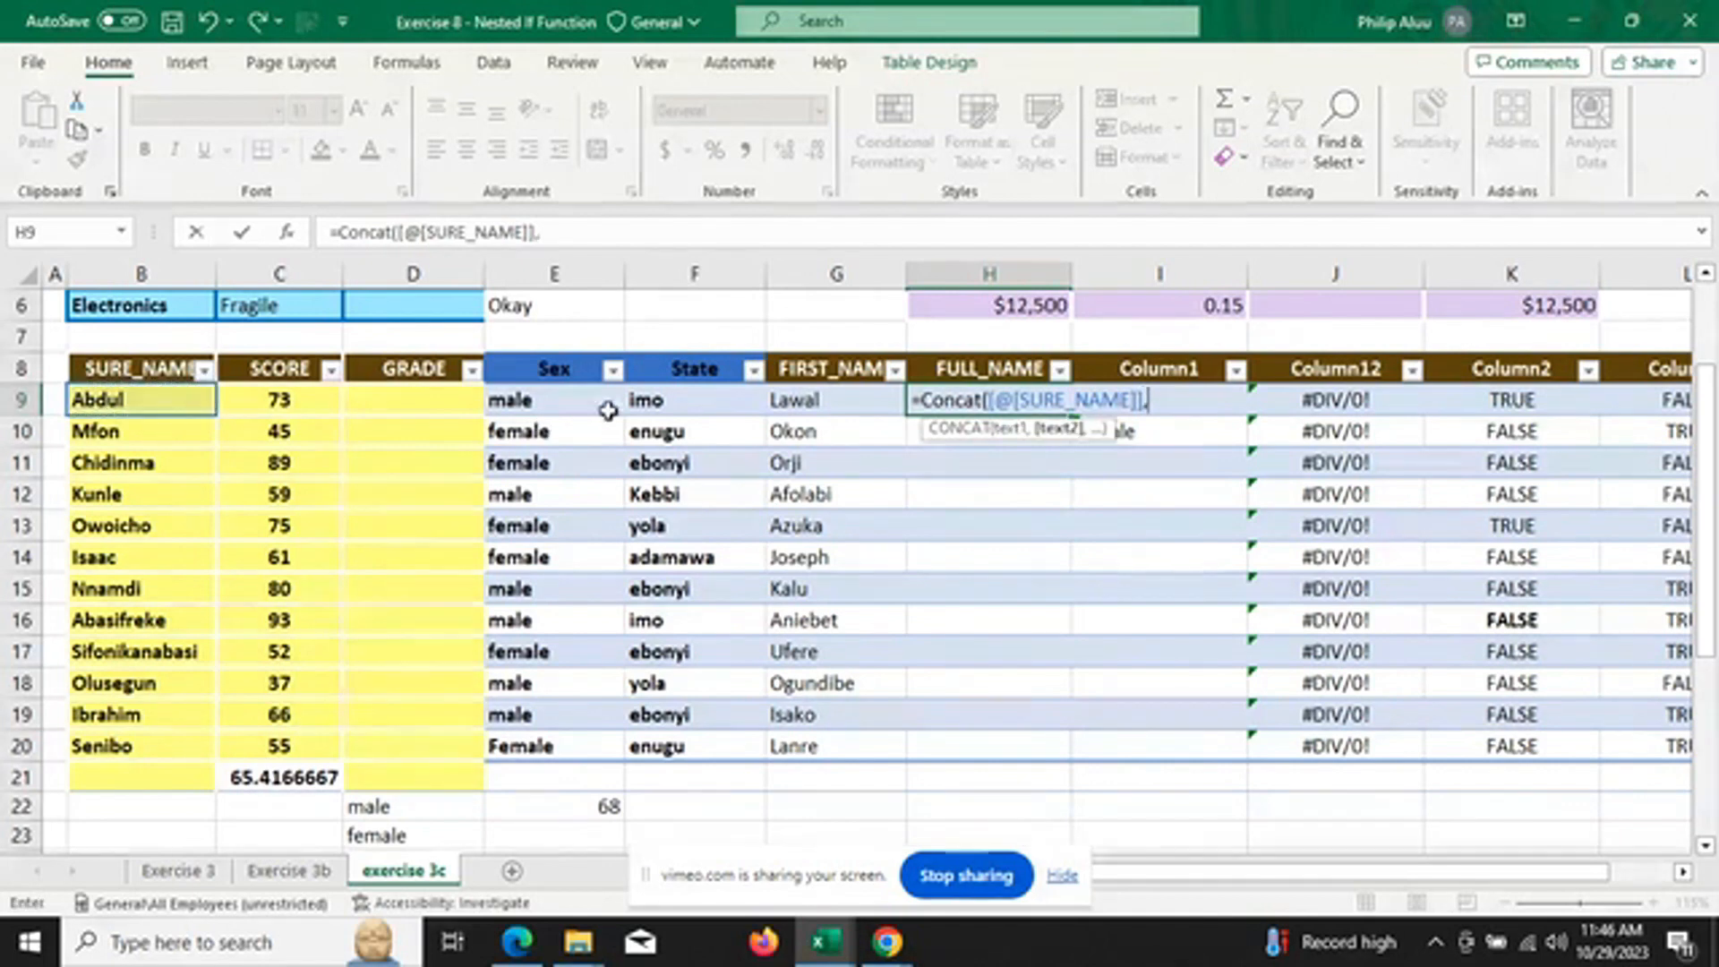
pyautogui.click(779, 402)
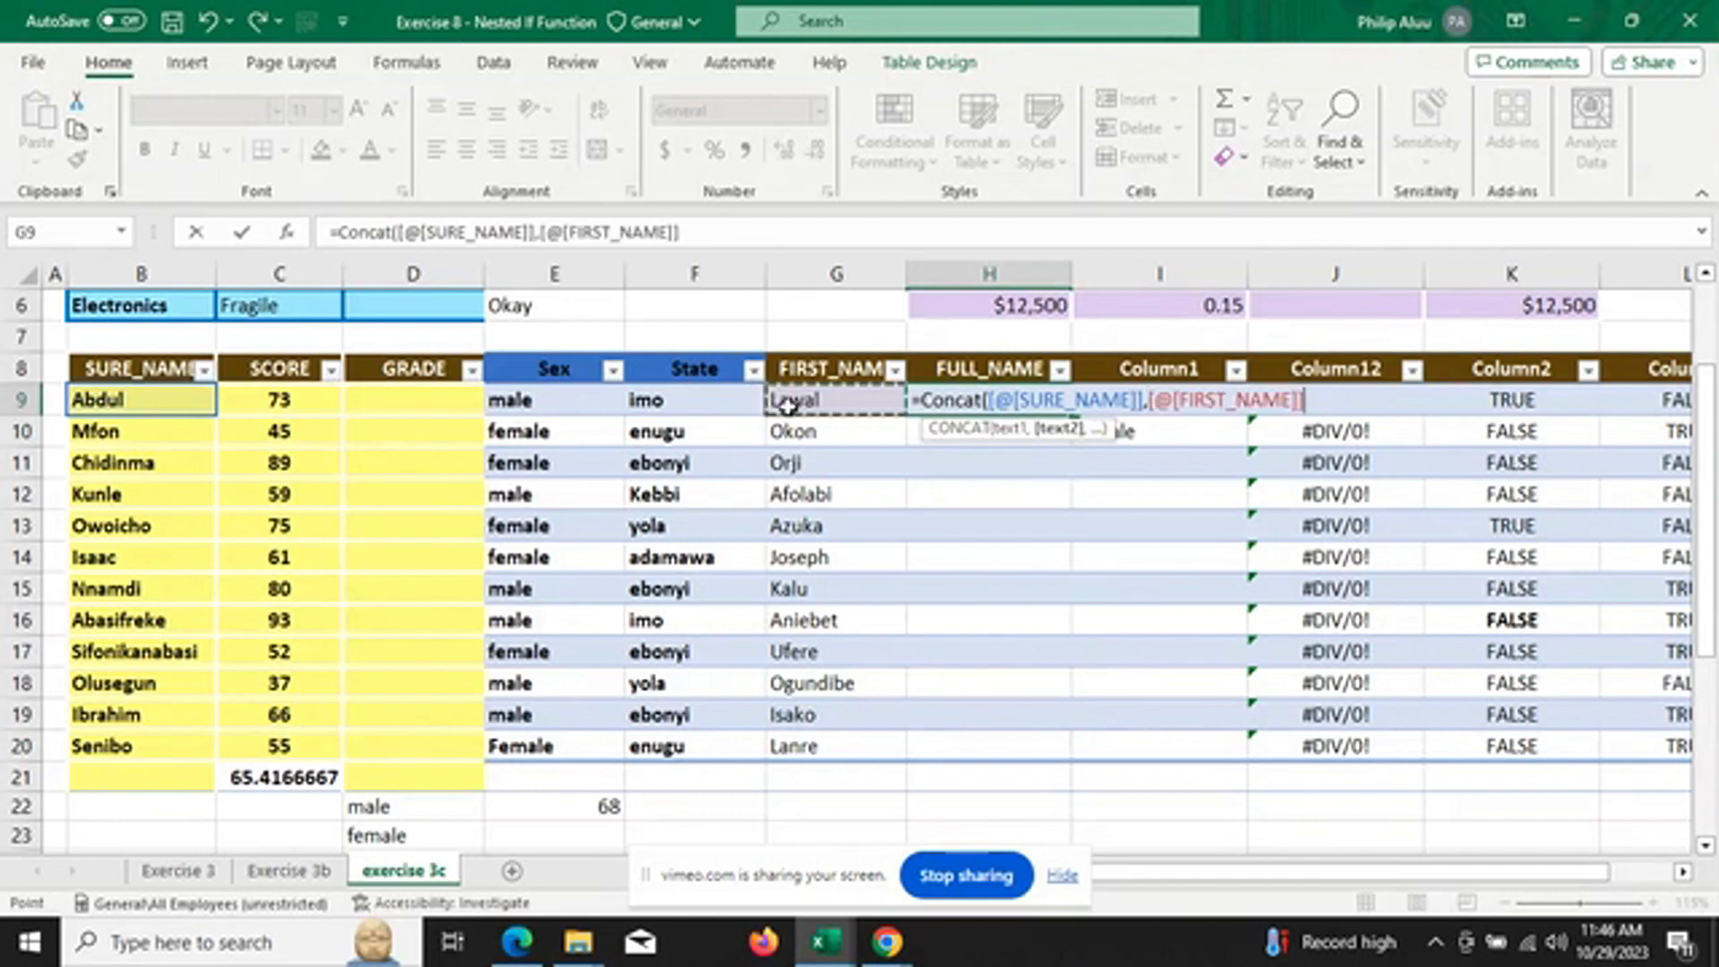
pyautogui.write('0')
pyautogui.press('BackSpace')
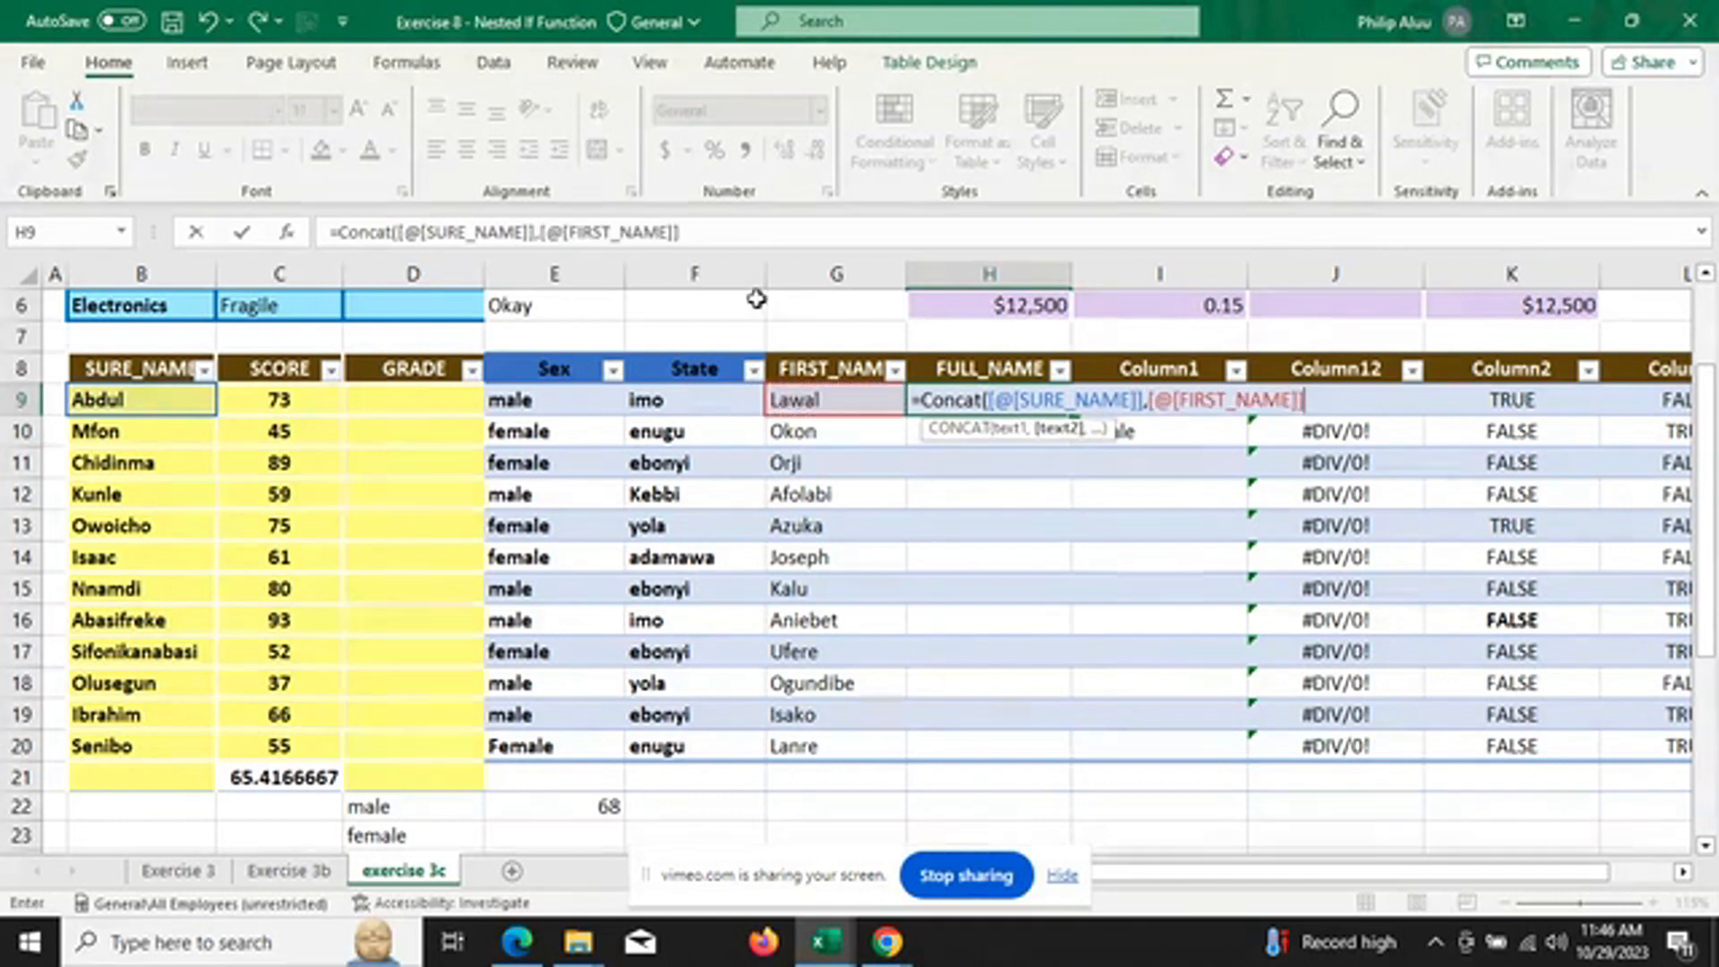
pyautogui.write(')')
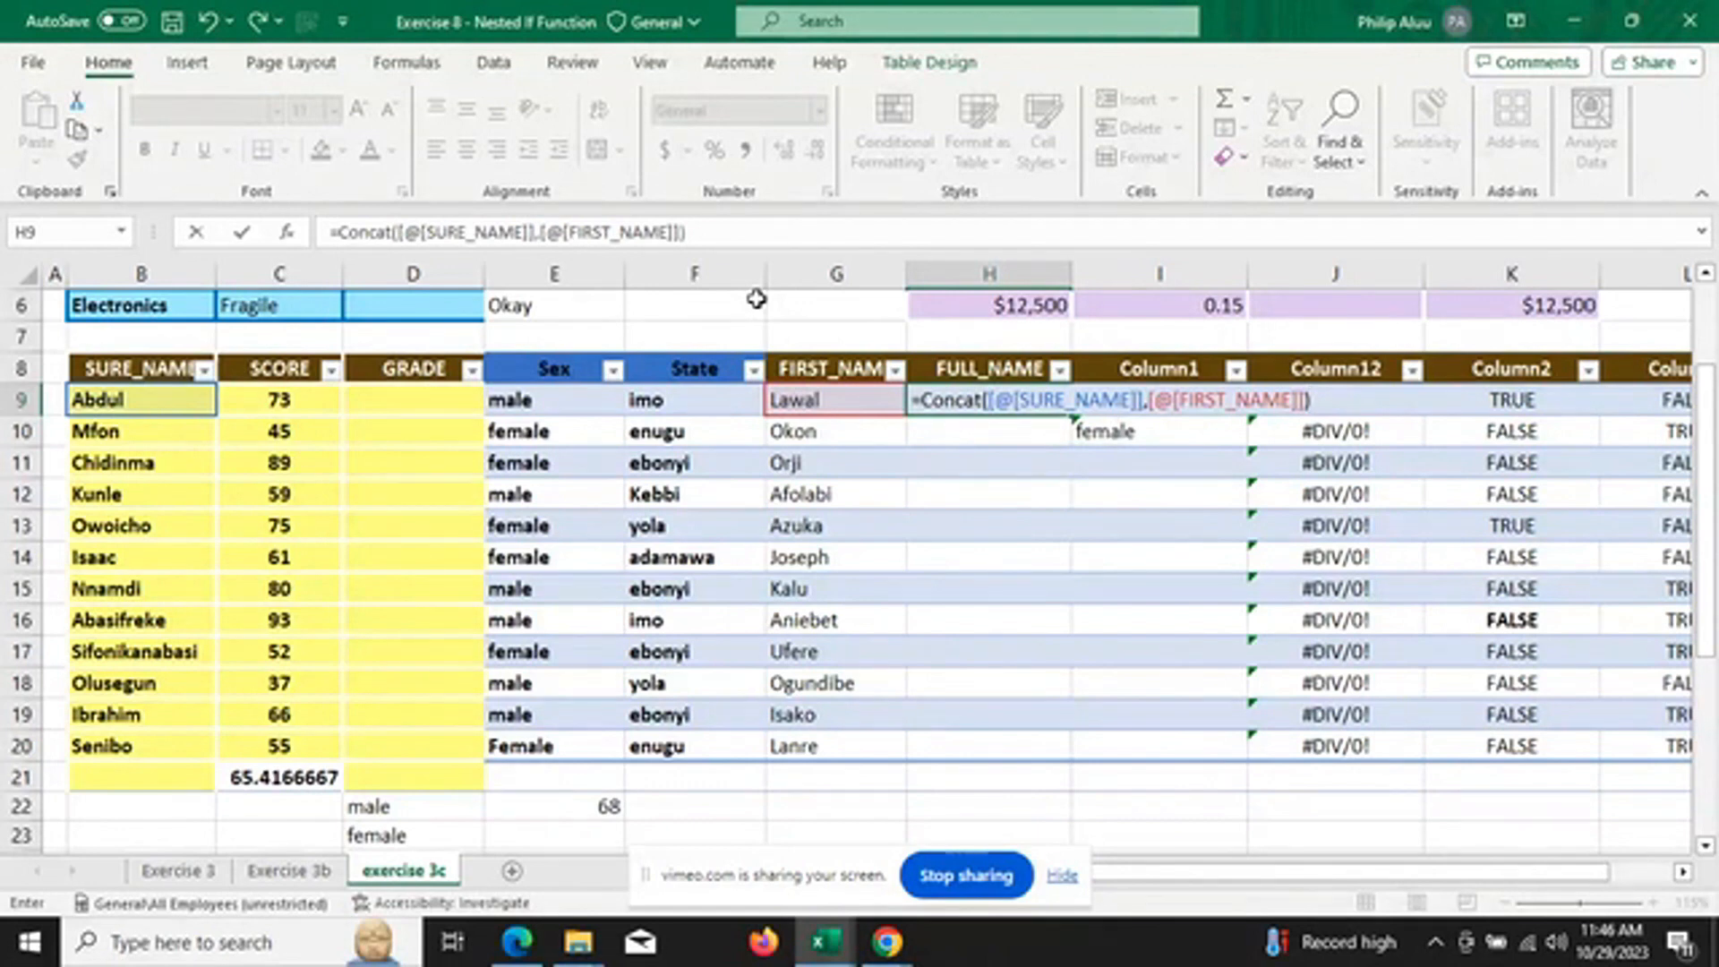
pyautogui.press('Return')
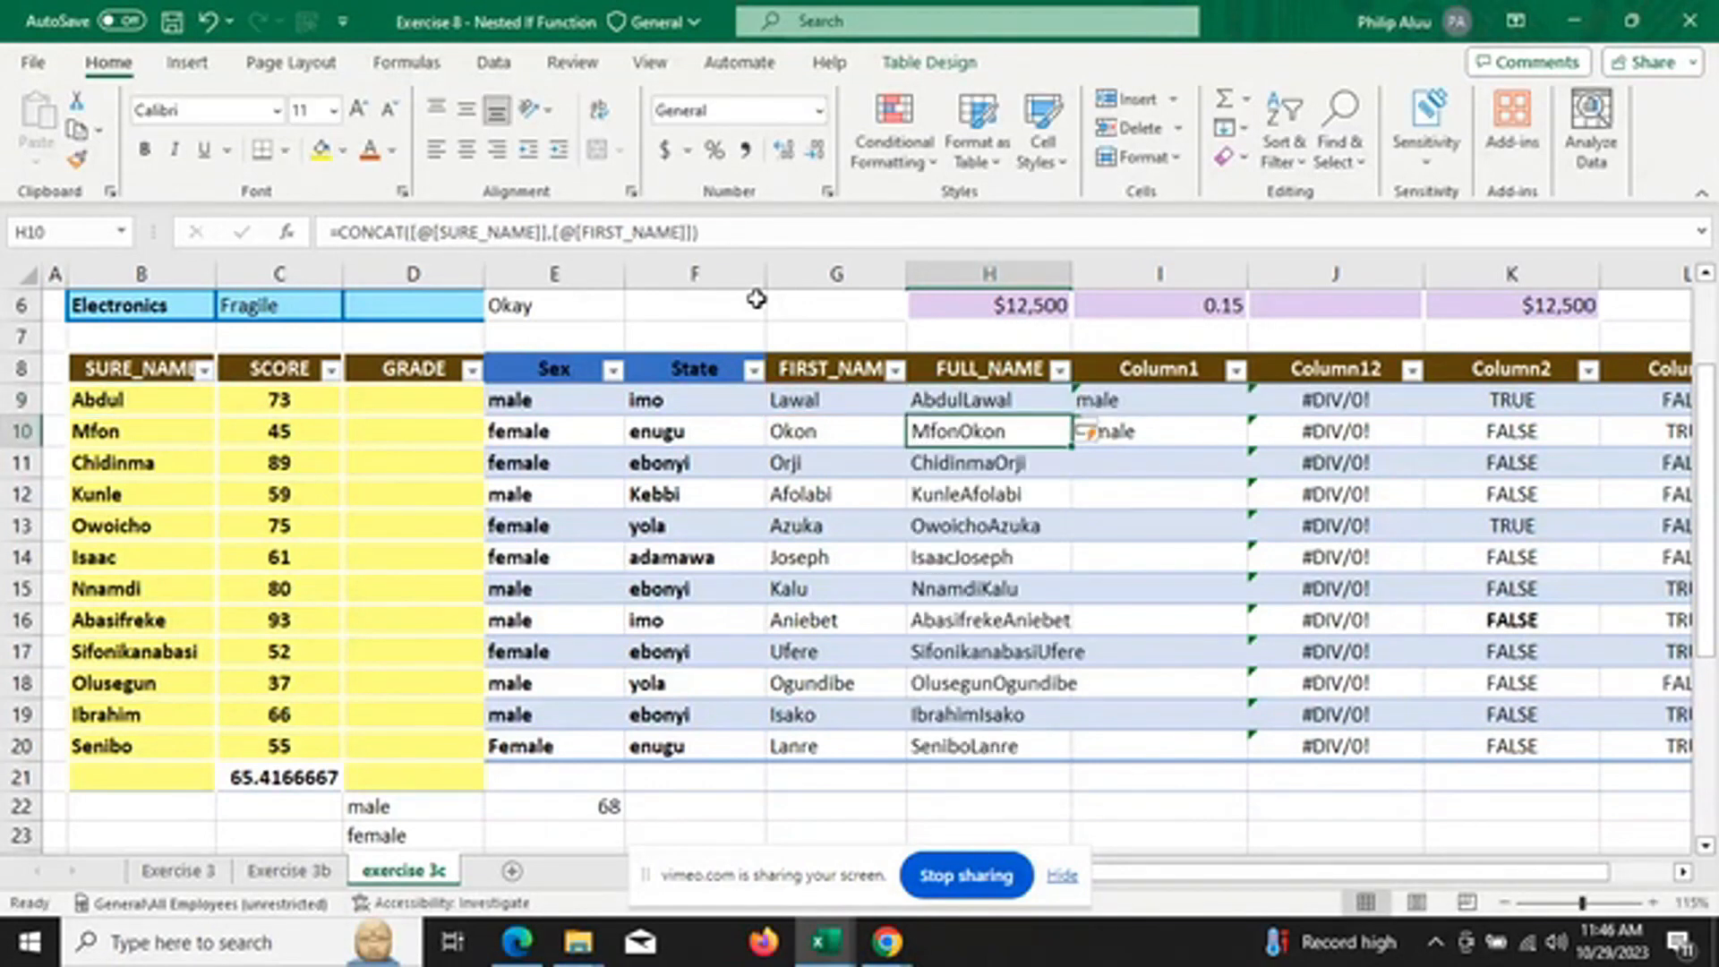
# Clear the male and female entries from Column1 in cells I9 and I10.
pyautogui.scroll(-2, 991, 460)
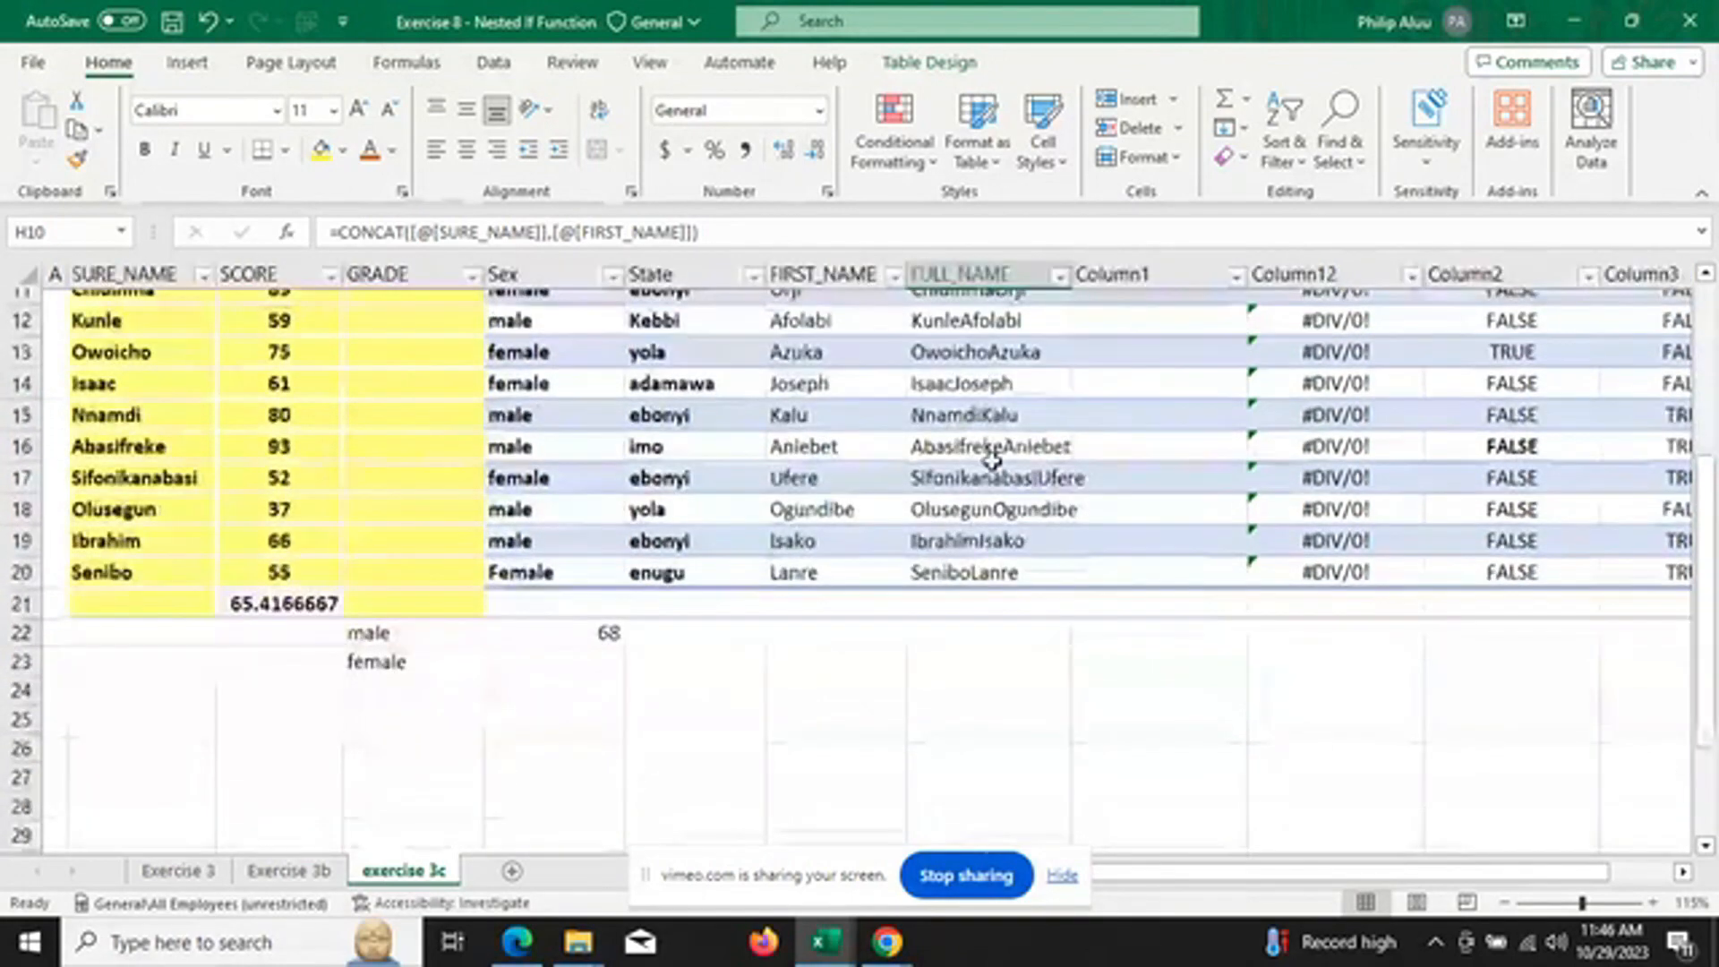
pyautogui.scroll(3, 992, 459)
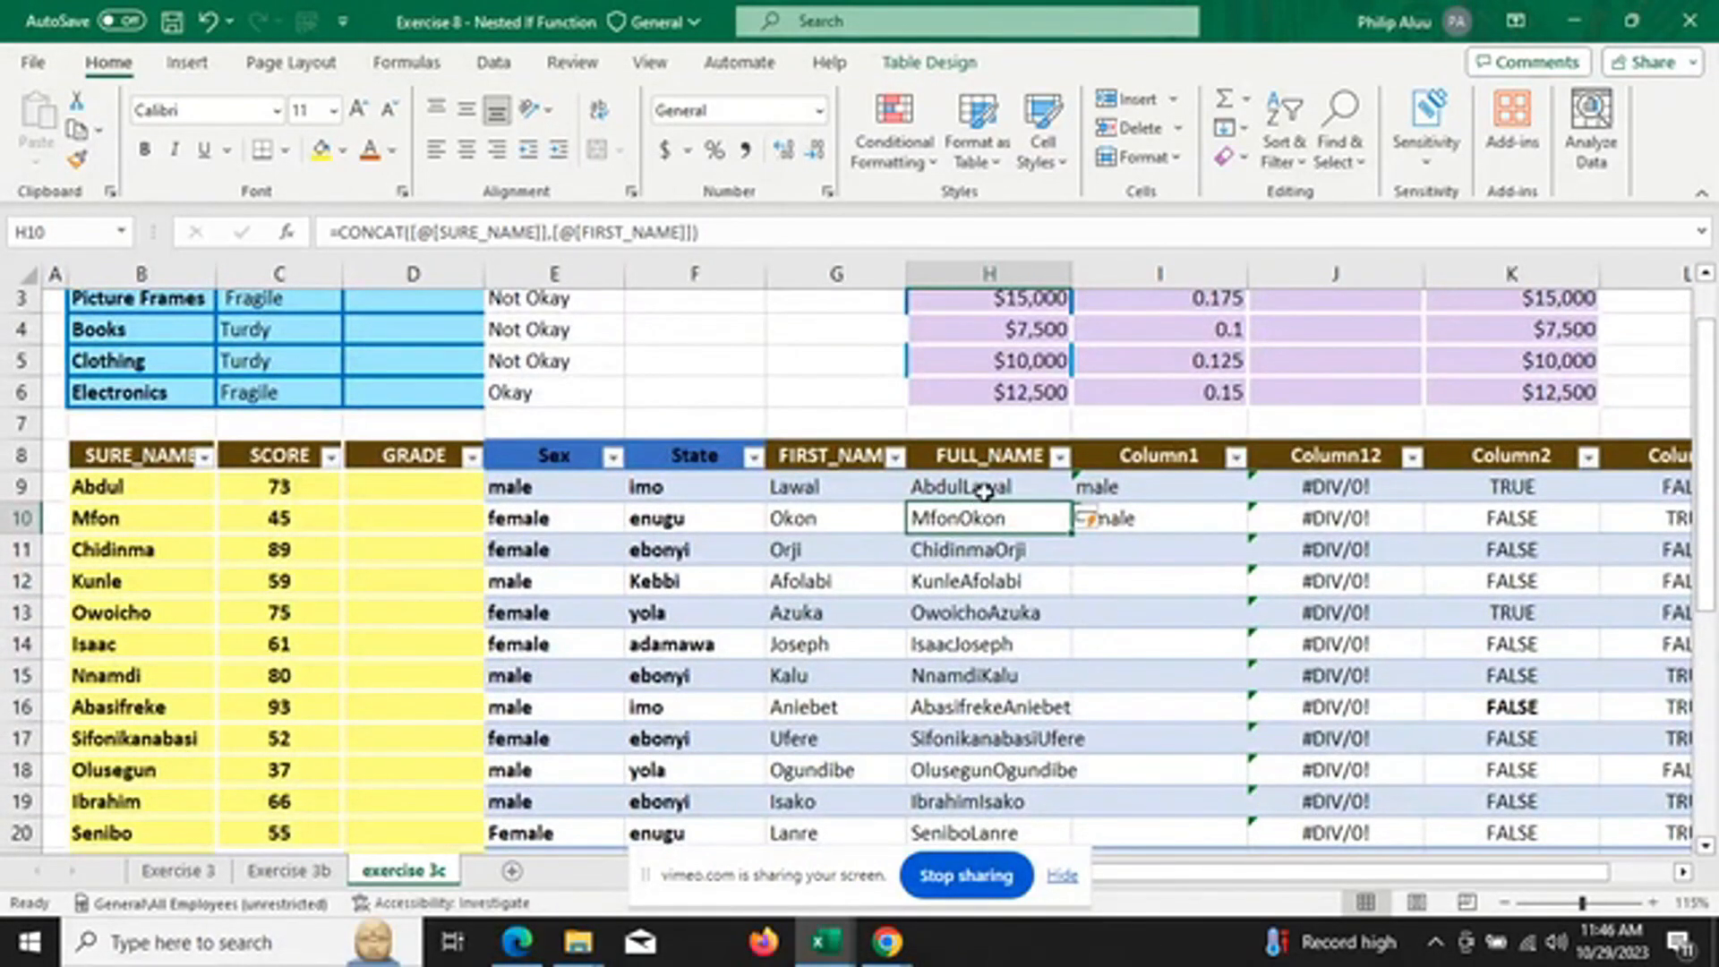
pyautogui.click(1106, 486)
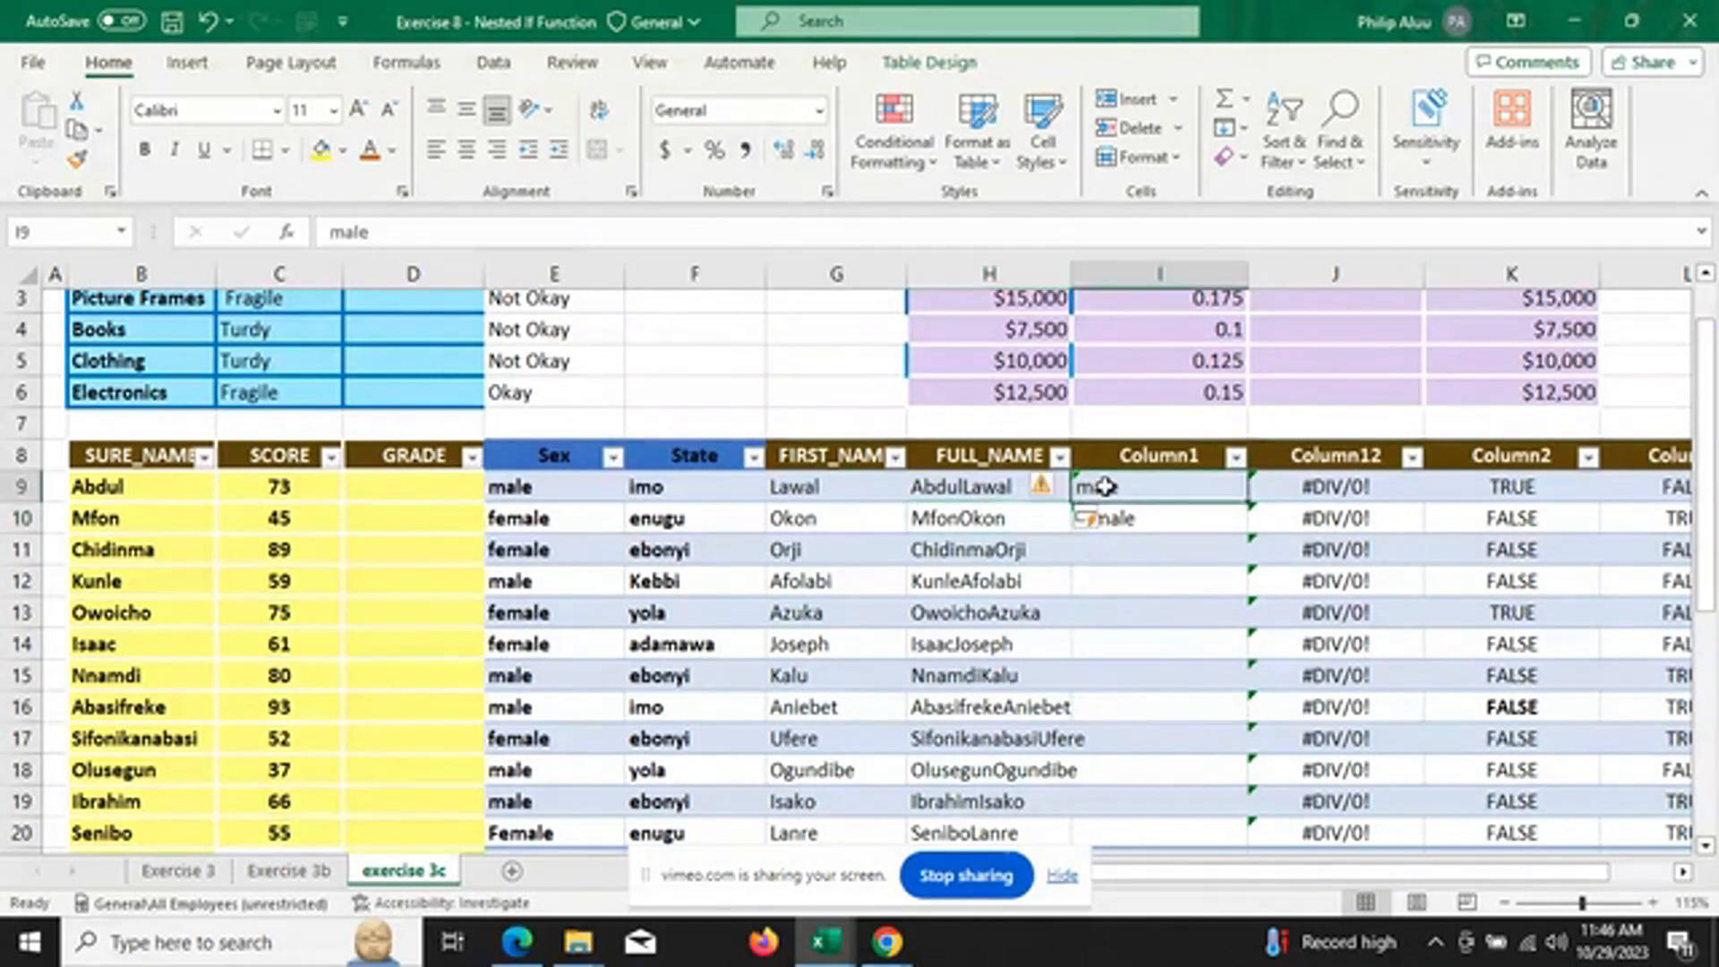
pyautogui.moveTo(1105, 486); pyautogui.dragTo(1148, 507)
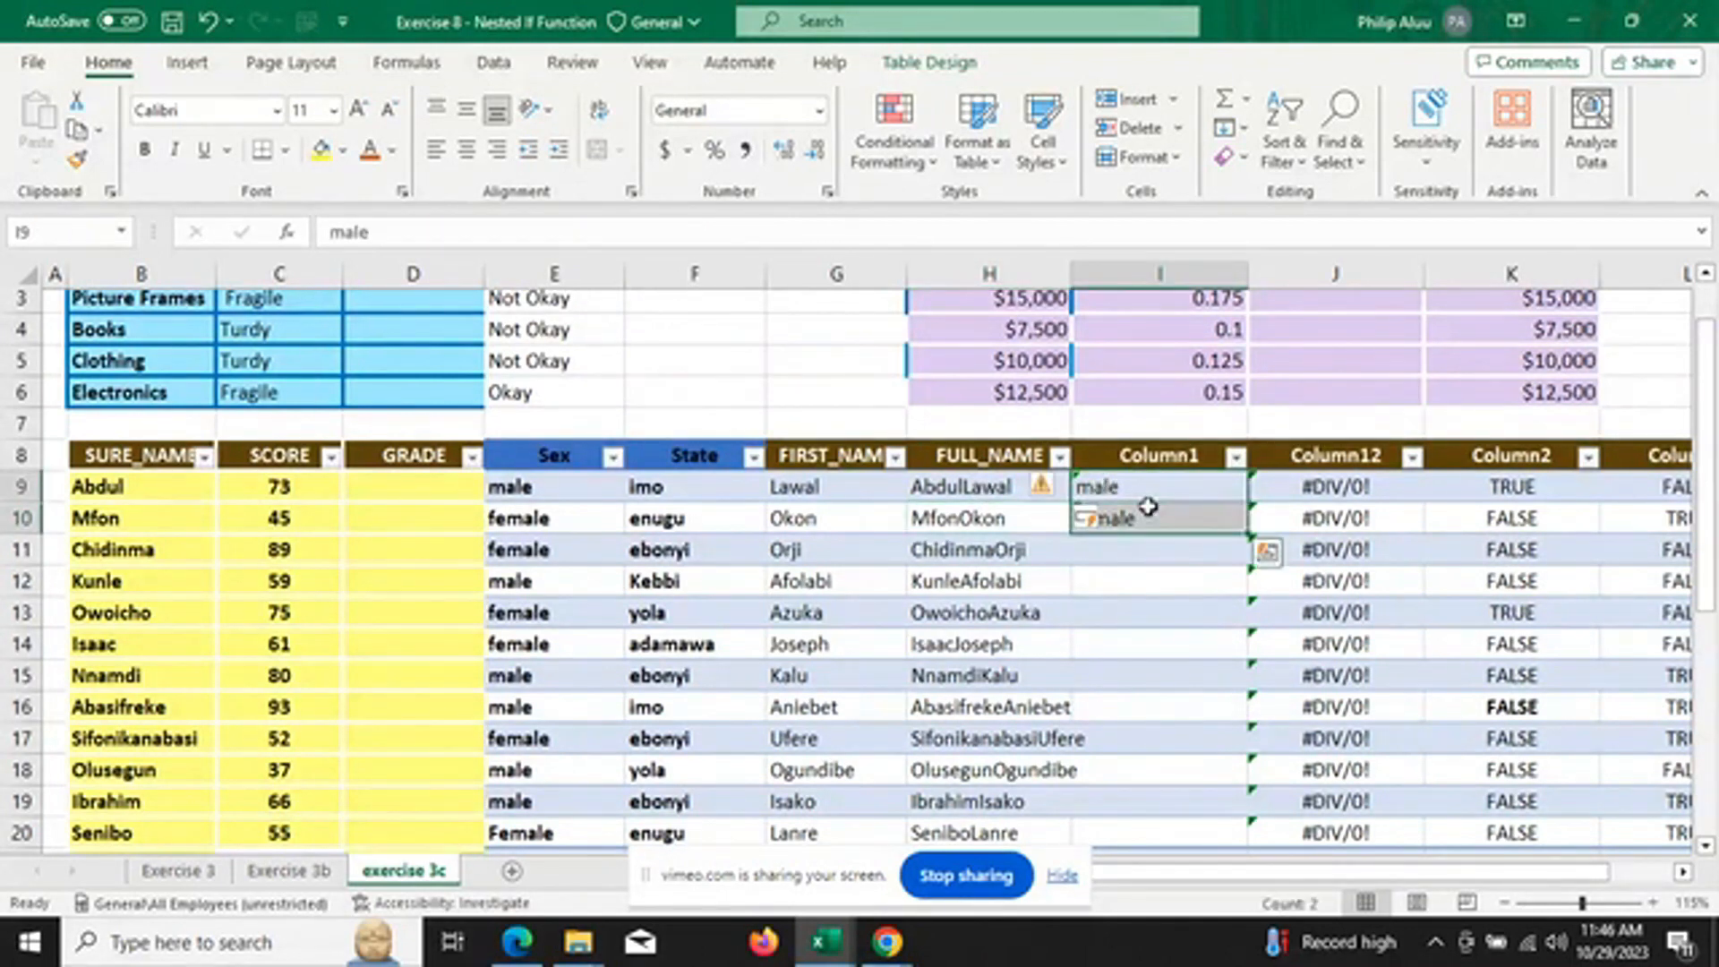
pyautogui.press('BackSpace')
pyautogui.click(1151, 518)
pyautogui.press('BackSpace')
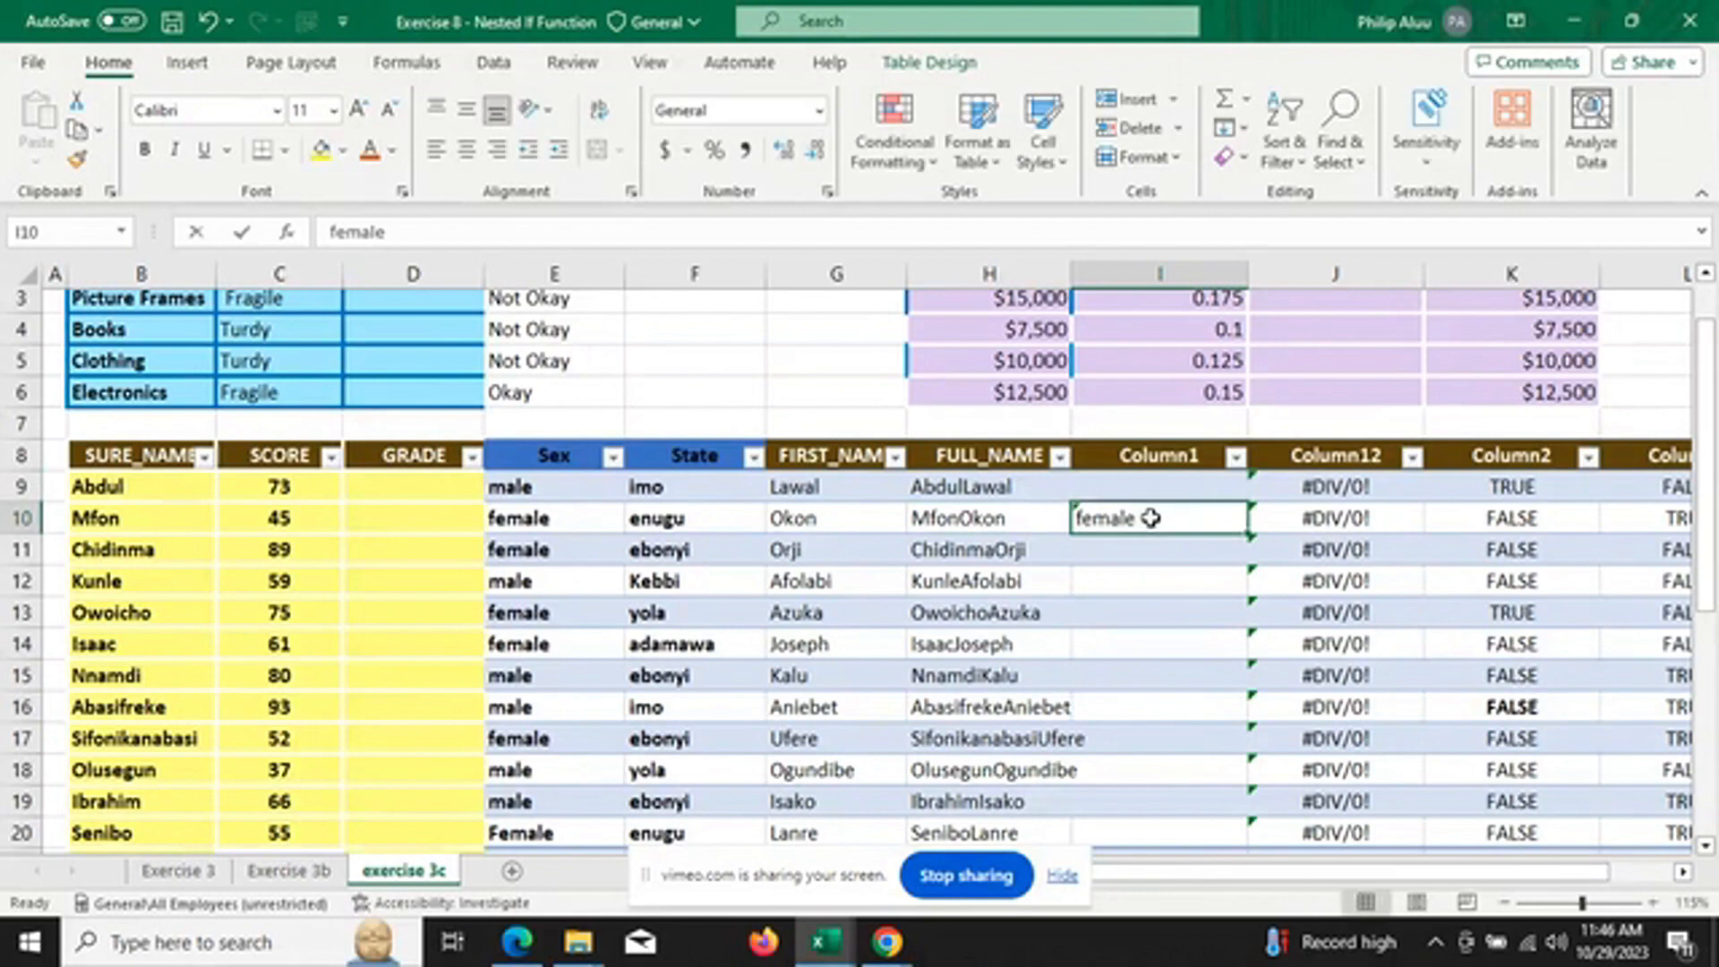
pyautogui.moveTo(1278, 483); pyautogui.dragTo(1354, 817)
pyautogui.write('=')
pyautogui.click(1335, 775)
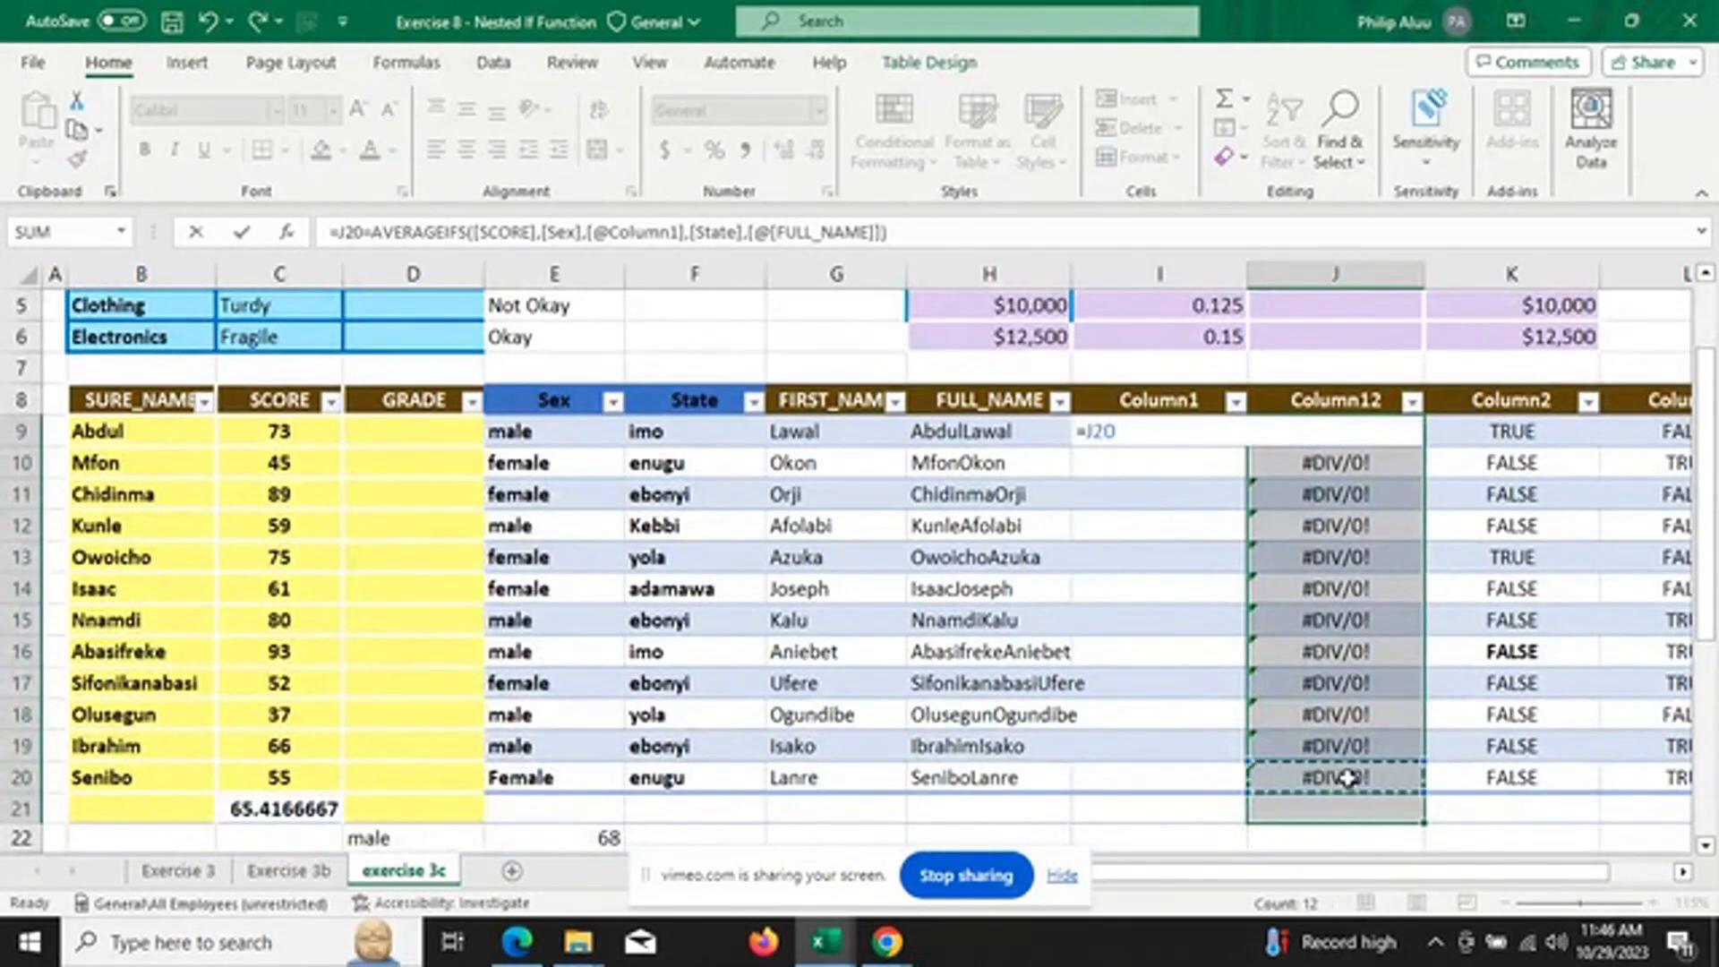
pyautogui.press('Return')
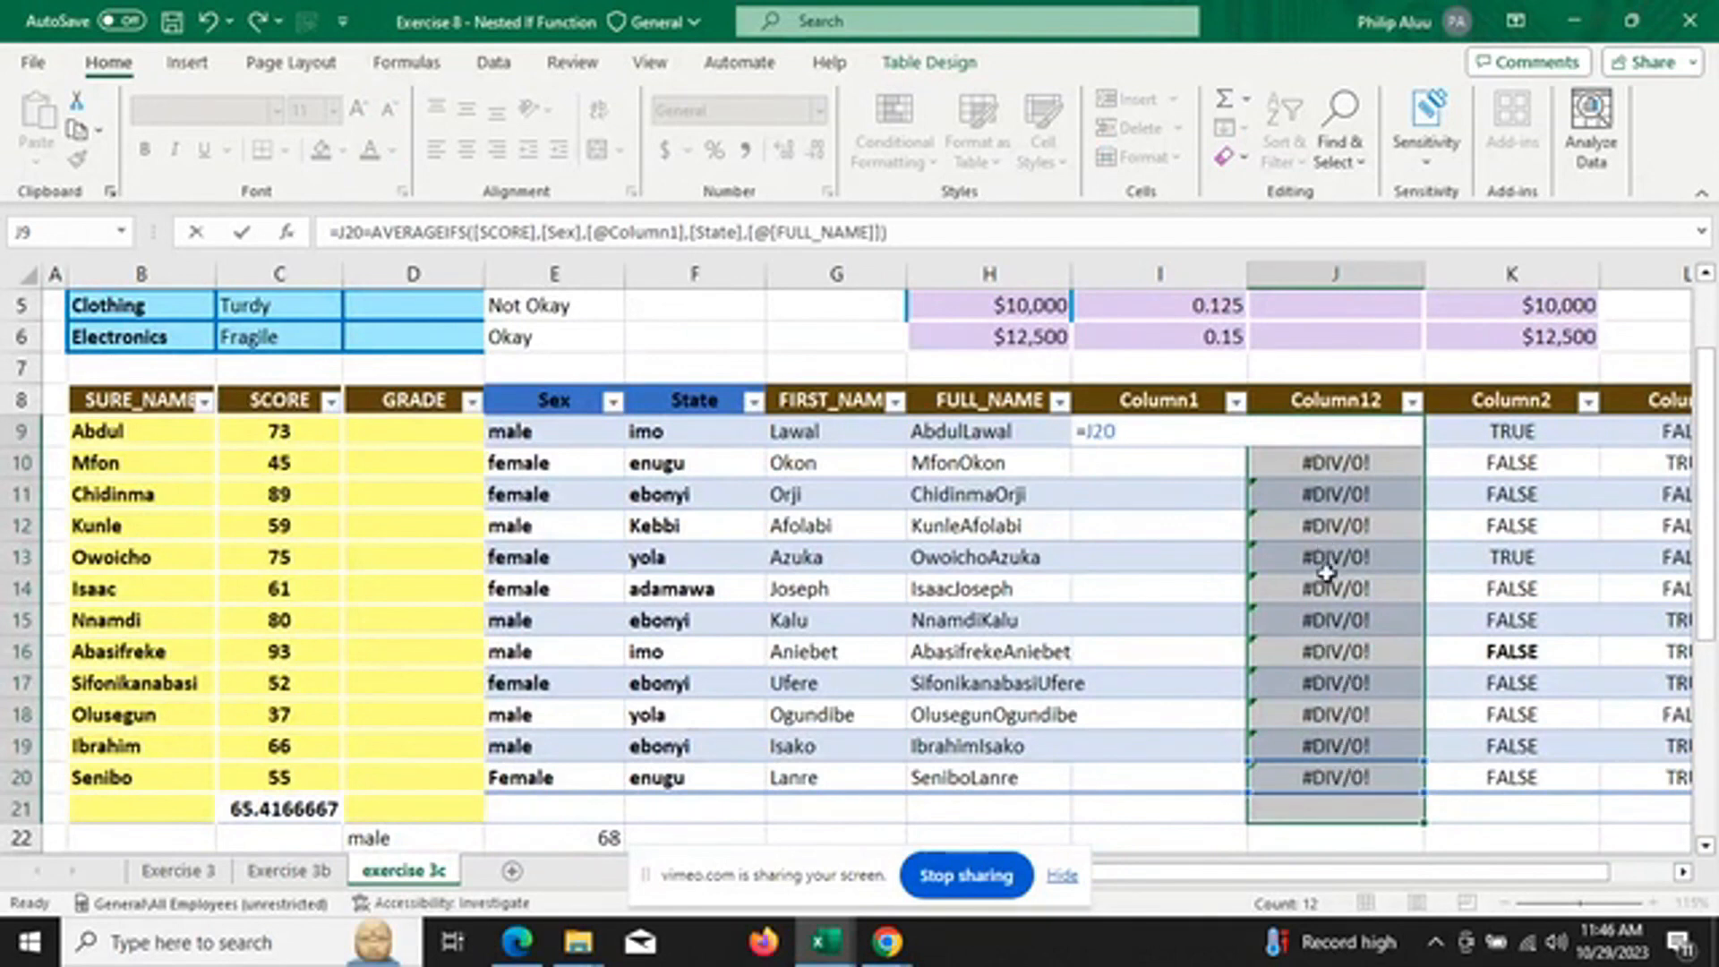
pyautogui.click(1313, 488)
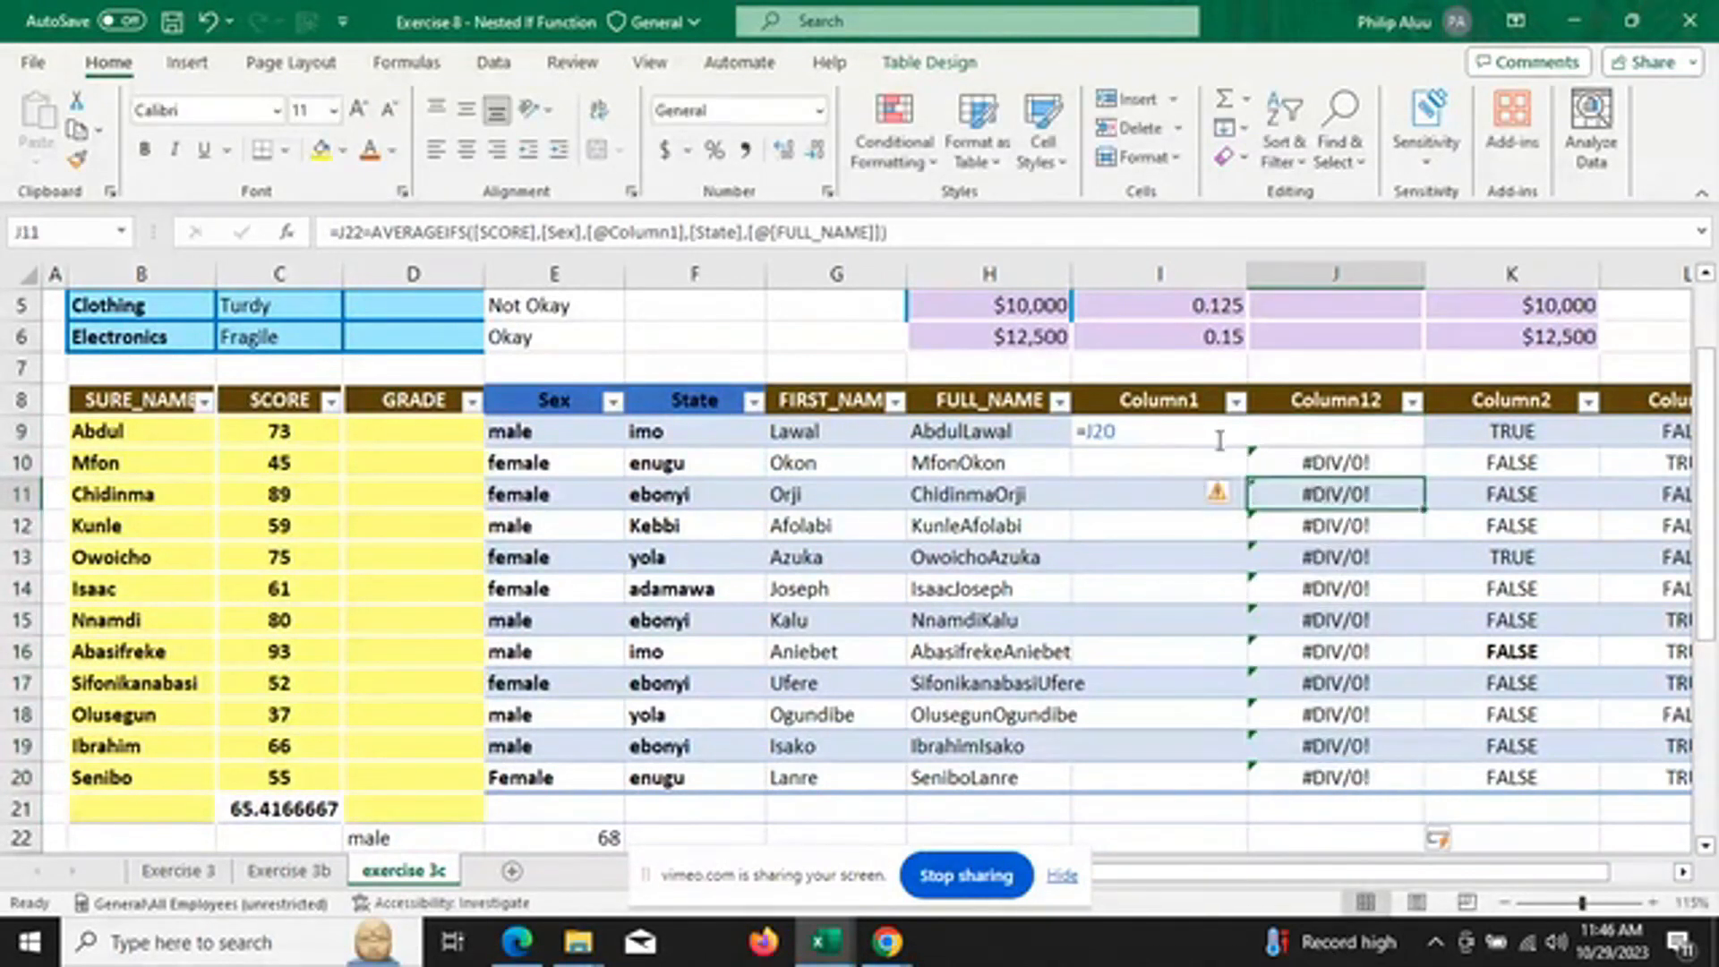
pyautogui.press('F2')
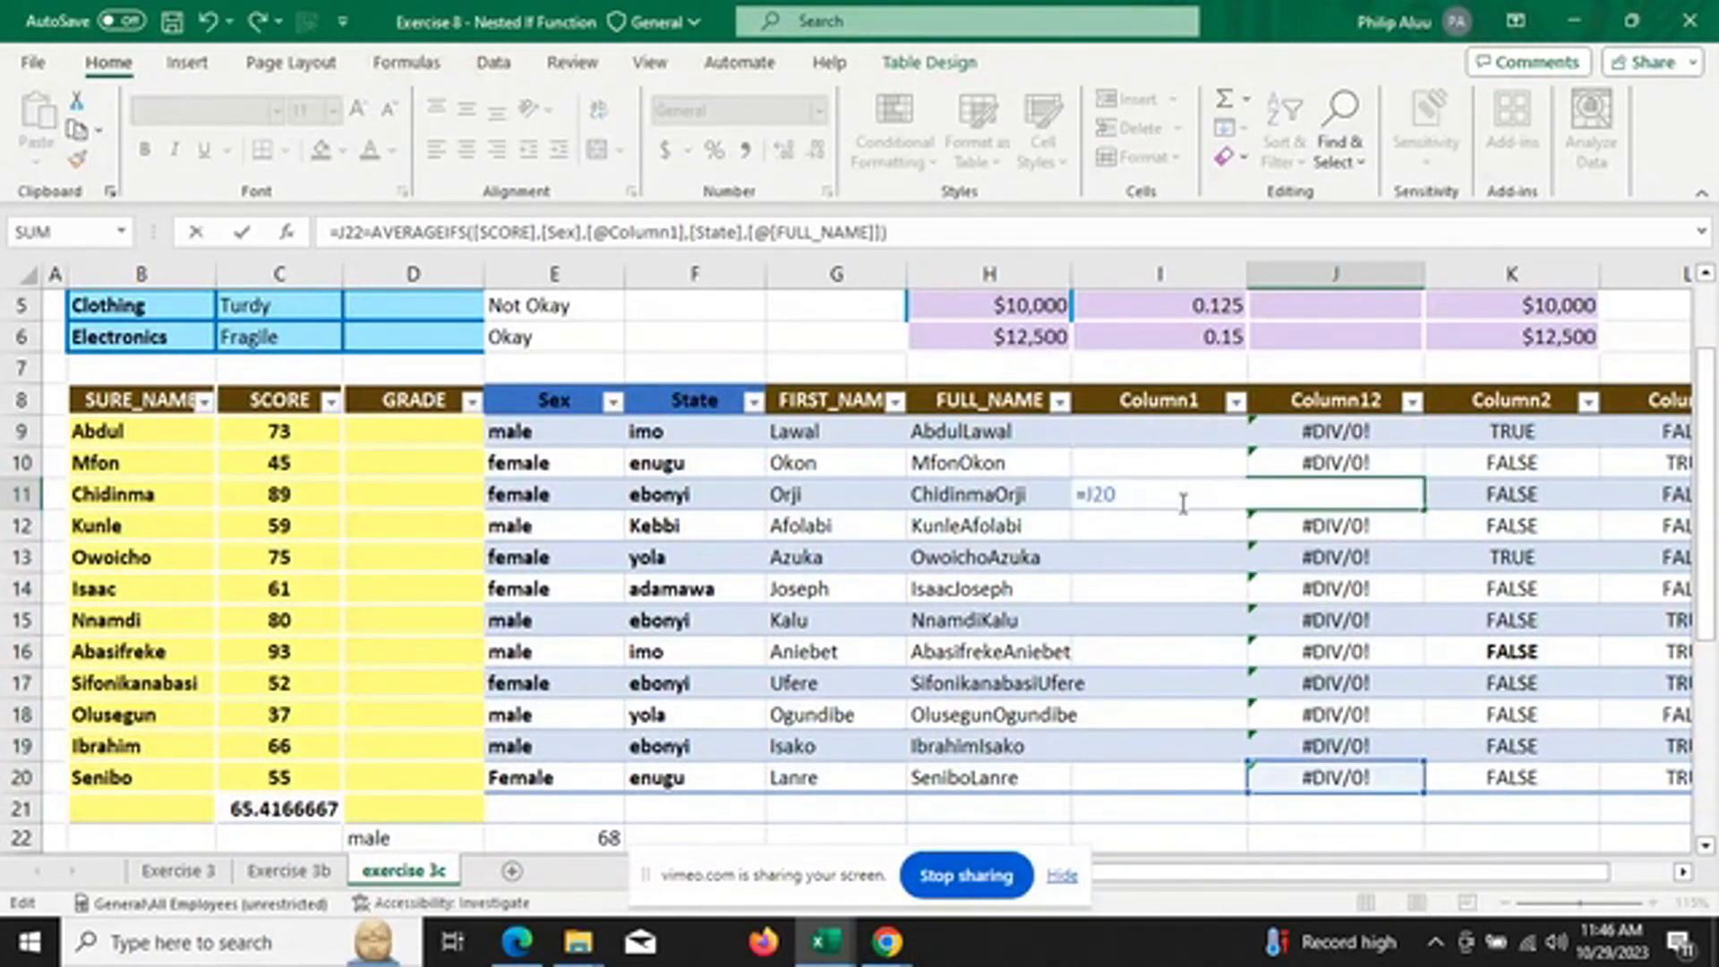
pyautogui.press('BackSpace')
pyautogui.press('BackSpace')
pyautogui.press('BackSpace')
pyautogui.press('BackSpace')
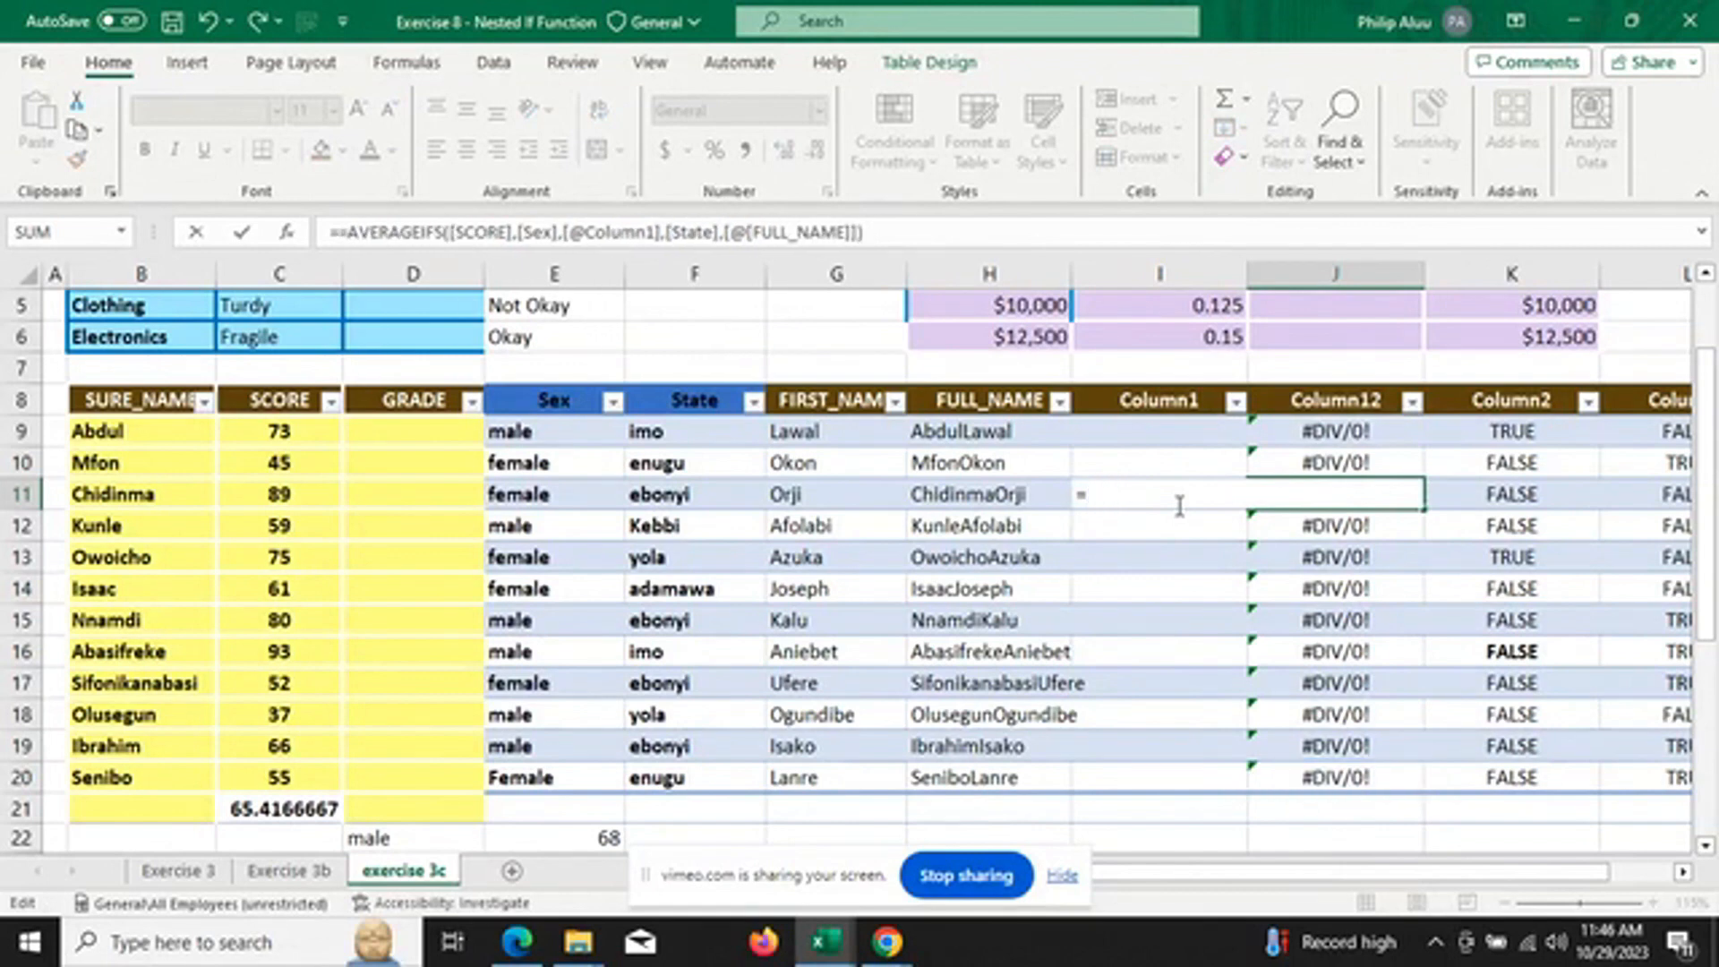
# Clear the AVERAGEIFS formulas from Column12 in cells J9:J20.
pyautogui.moveTo(1292, 429)
pyautogui.mouseDown()
pyautogui.moveTo(1356, 743)
pyautogui.moveTo(1383, 777)
pyautogui.mouseUp()
pyautogui.press('Delete')
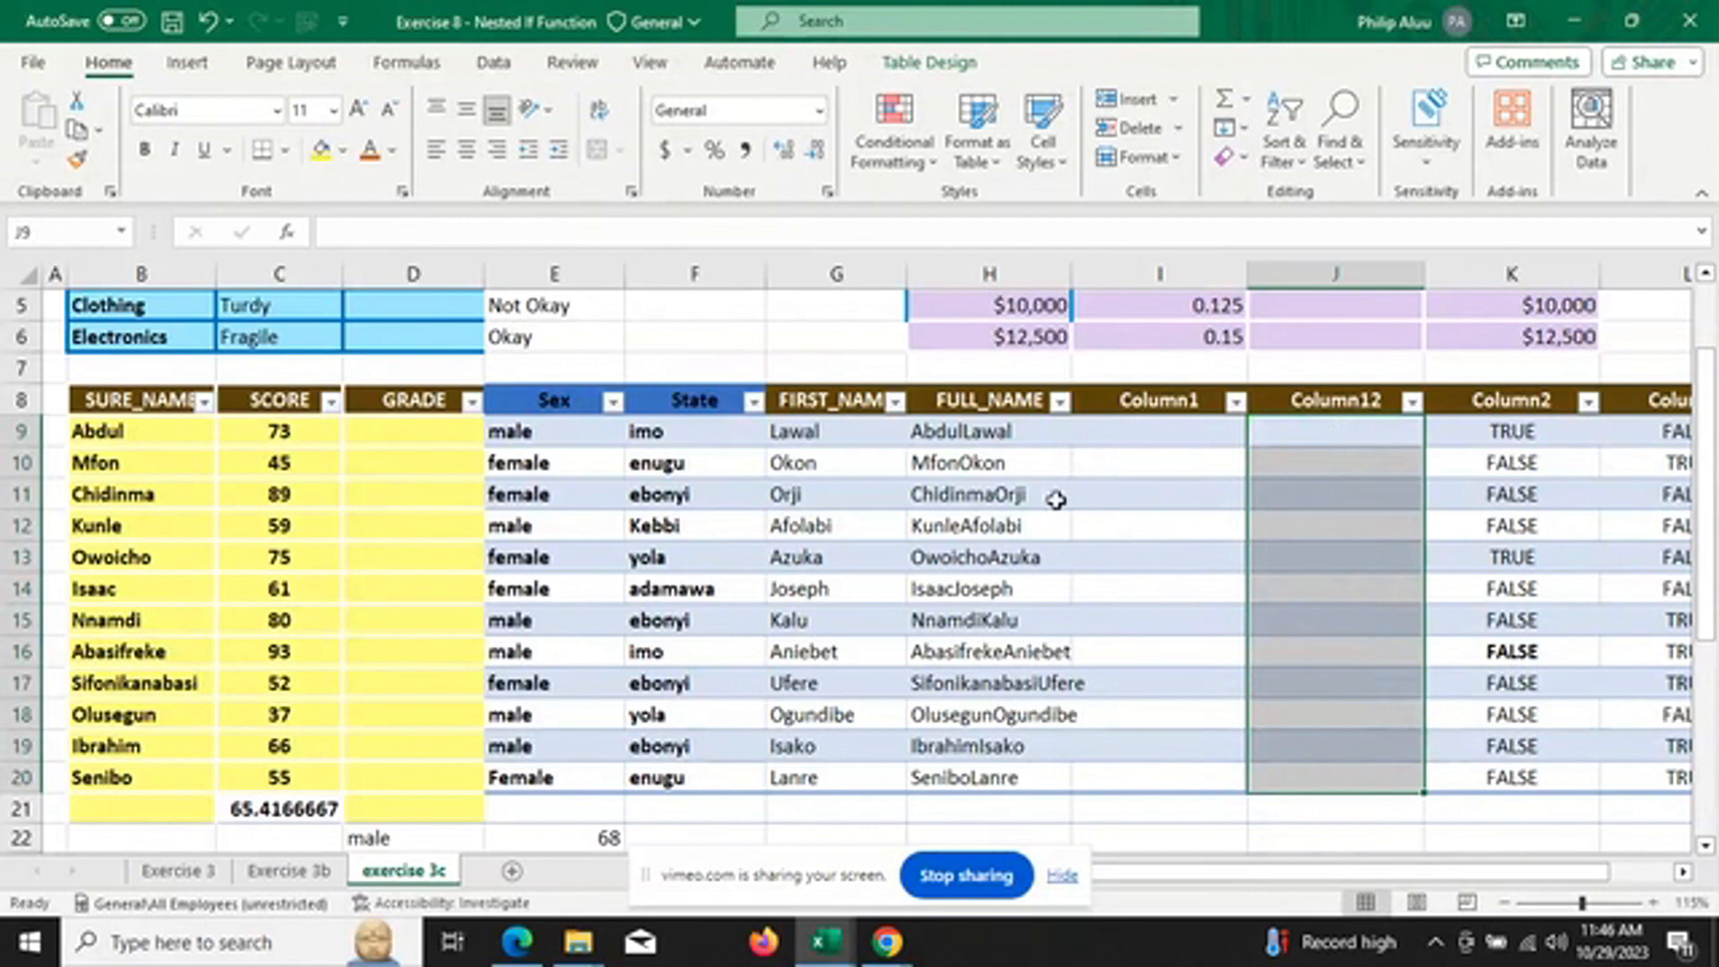
pyautogui.click(1113, 426)
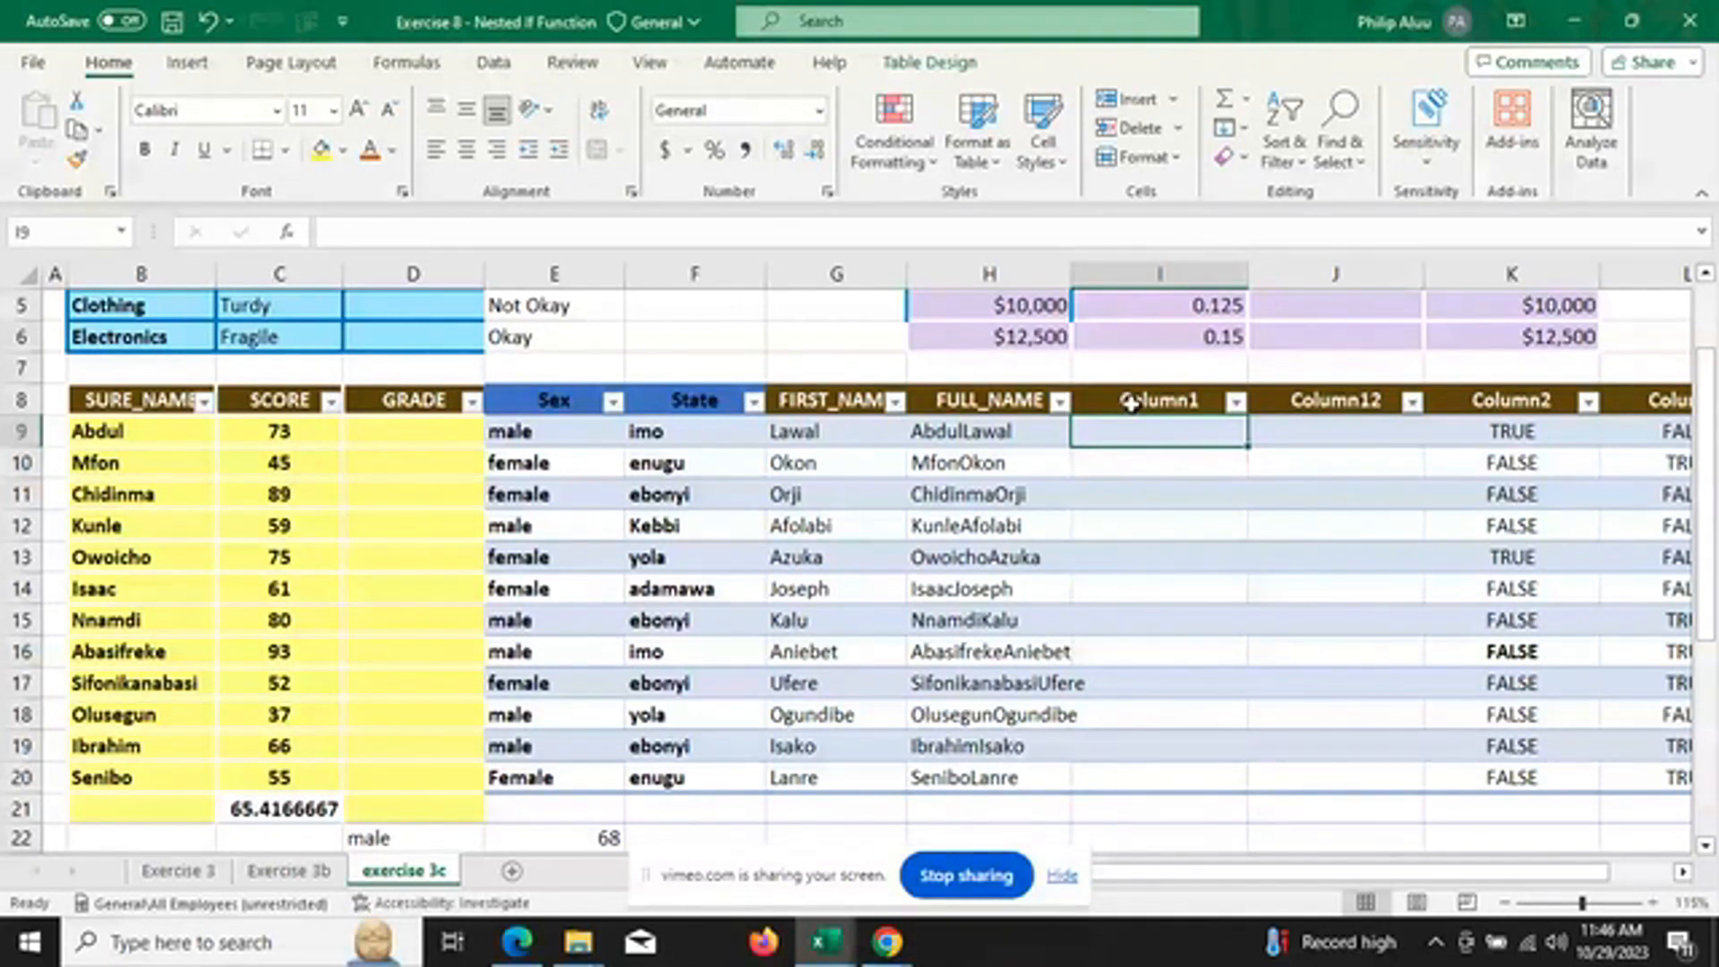
pyautogui.write('&')
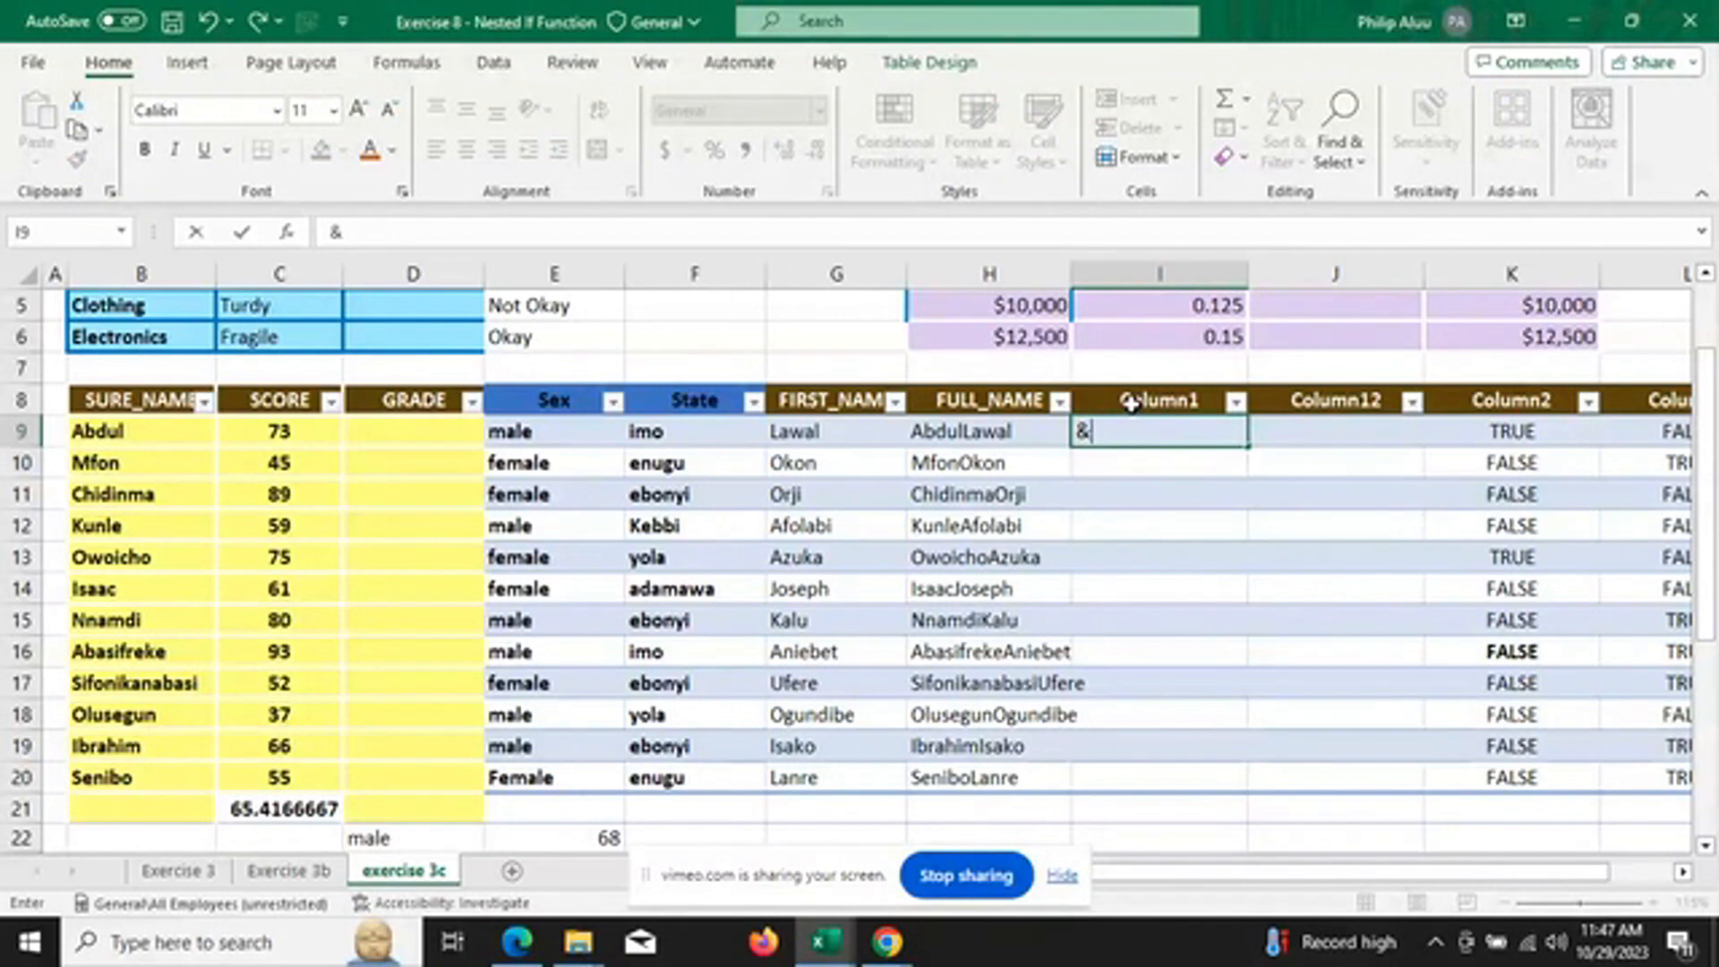
pyautogui.write('""&')
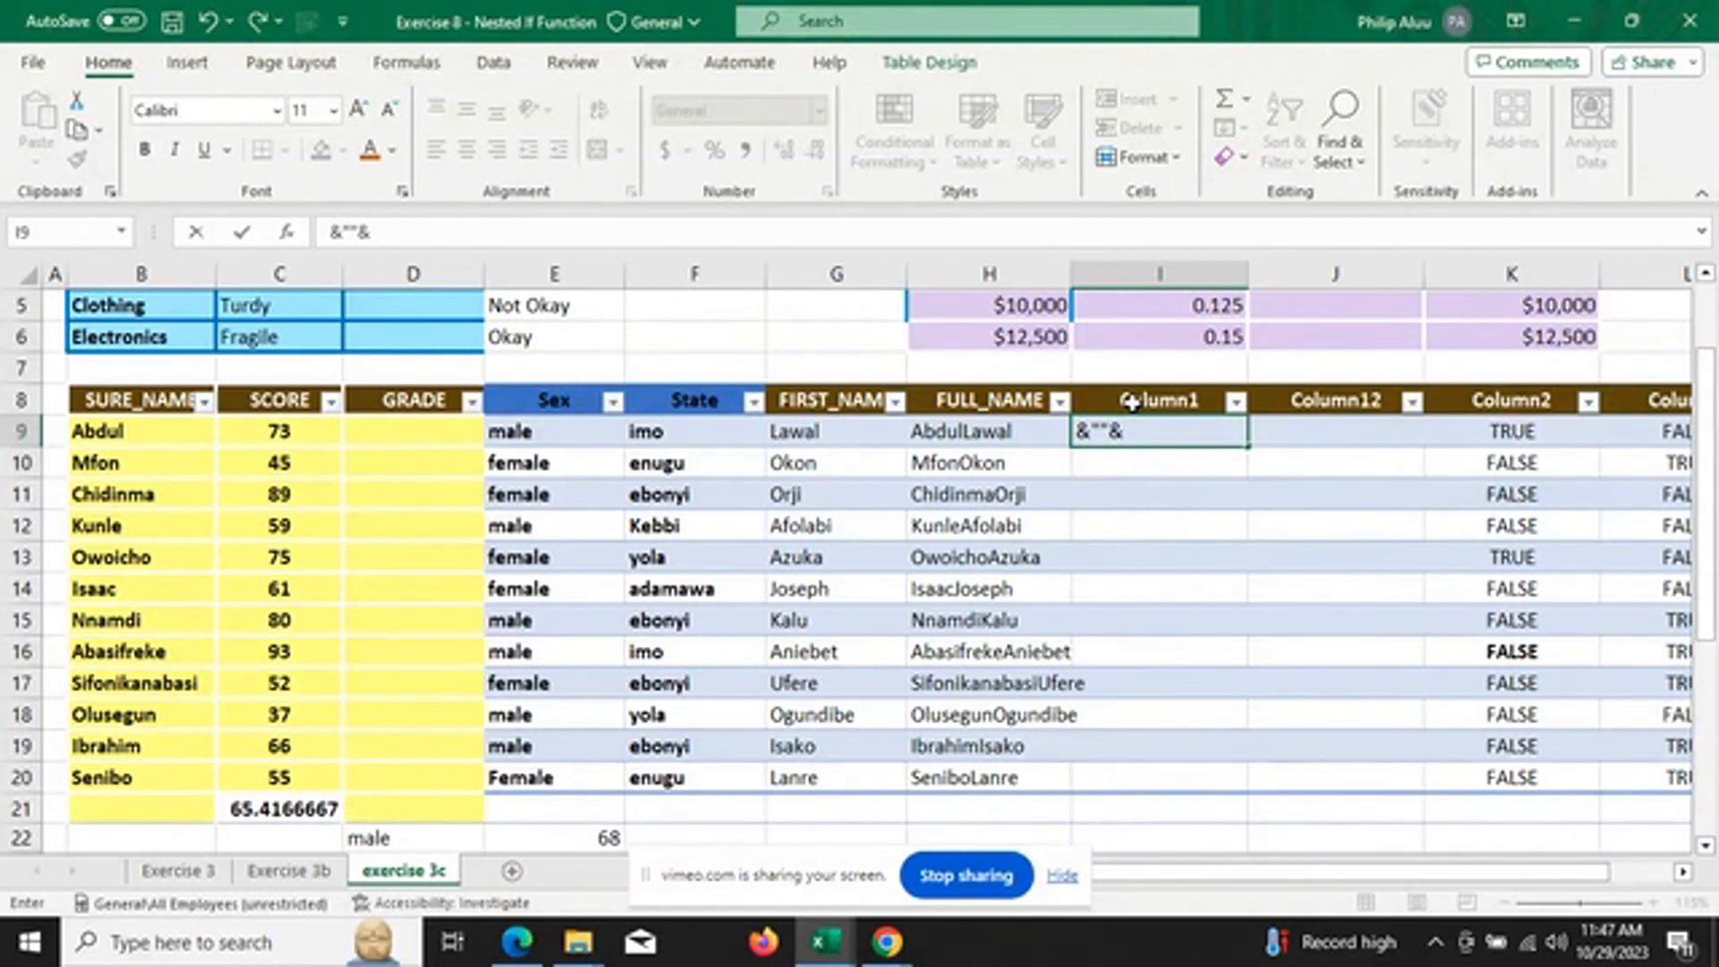
pyautogui.press('BackSpace')
pyautogui.press('BackSpace')
pyautogui.press('BackSpace')
pyautogui.press('BackSpace')
# Enter a formula in I9 of Column1 joining surname and first name with a comma and space: =CONCAT([@[SURE_NAME]]&", "&[@[FIRST_NAME]]).
pyautogui.write('=')
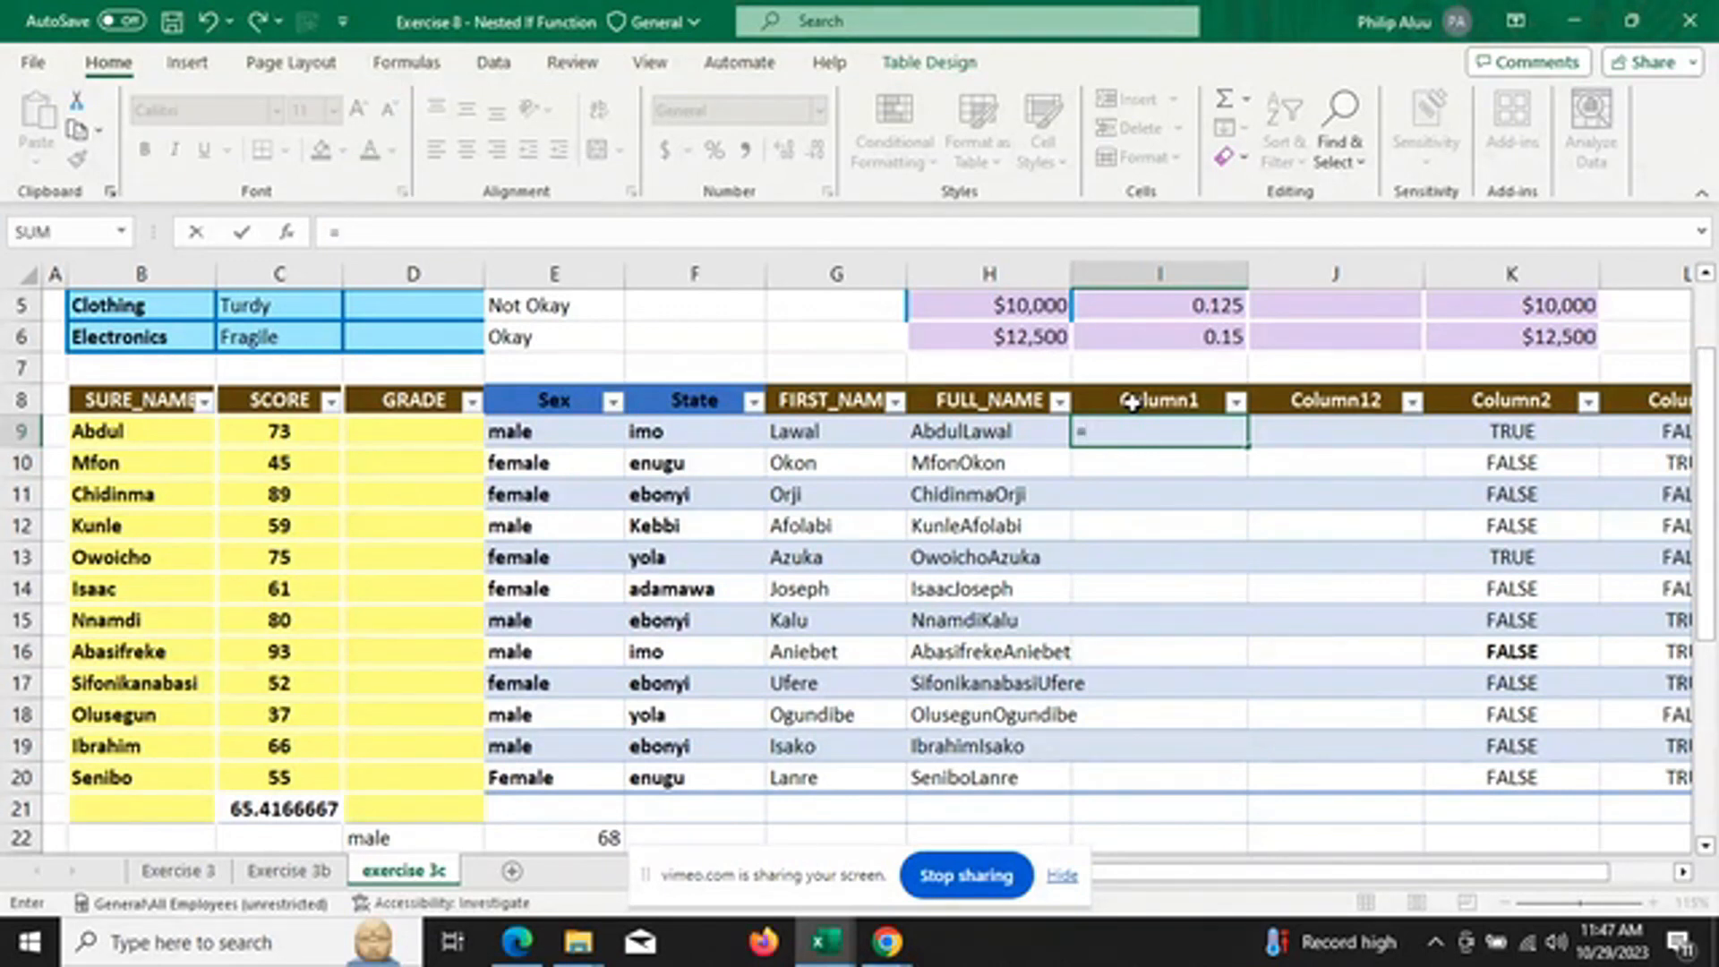
pyautogui.write('c')
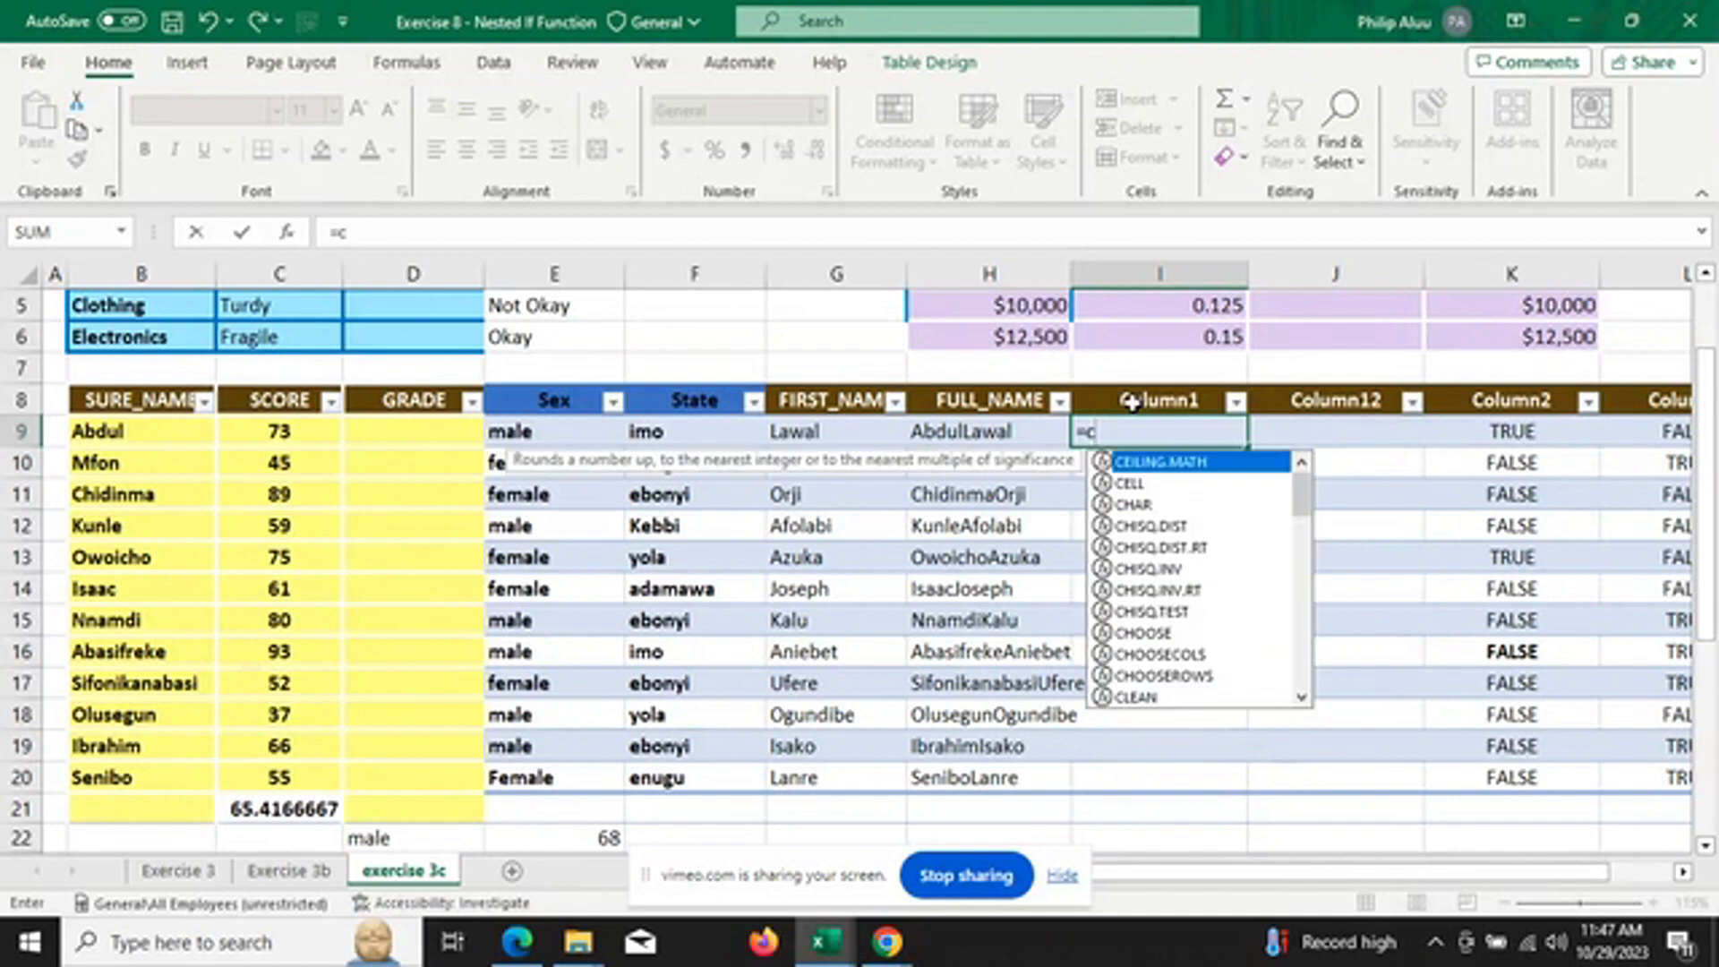
pyautogui.write('oncat')
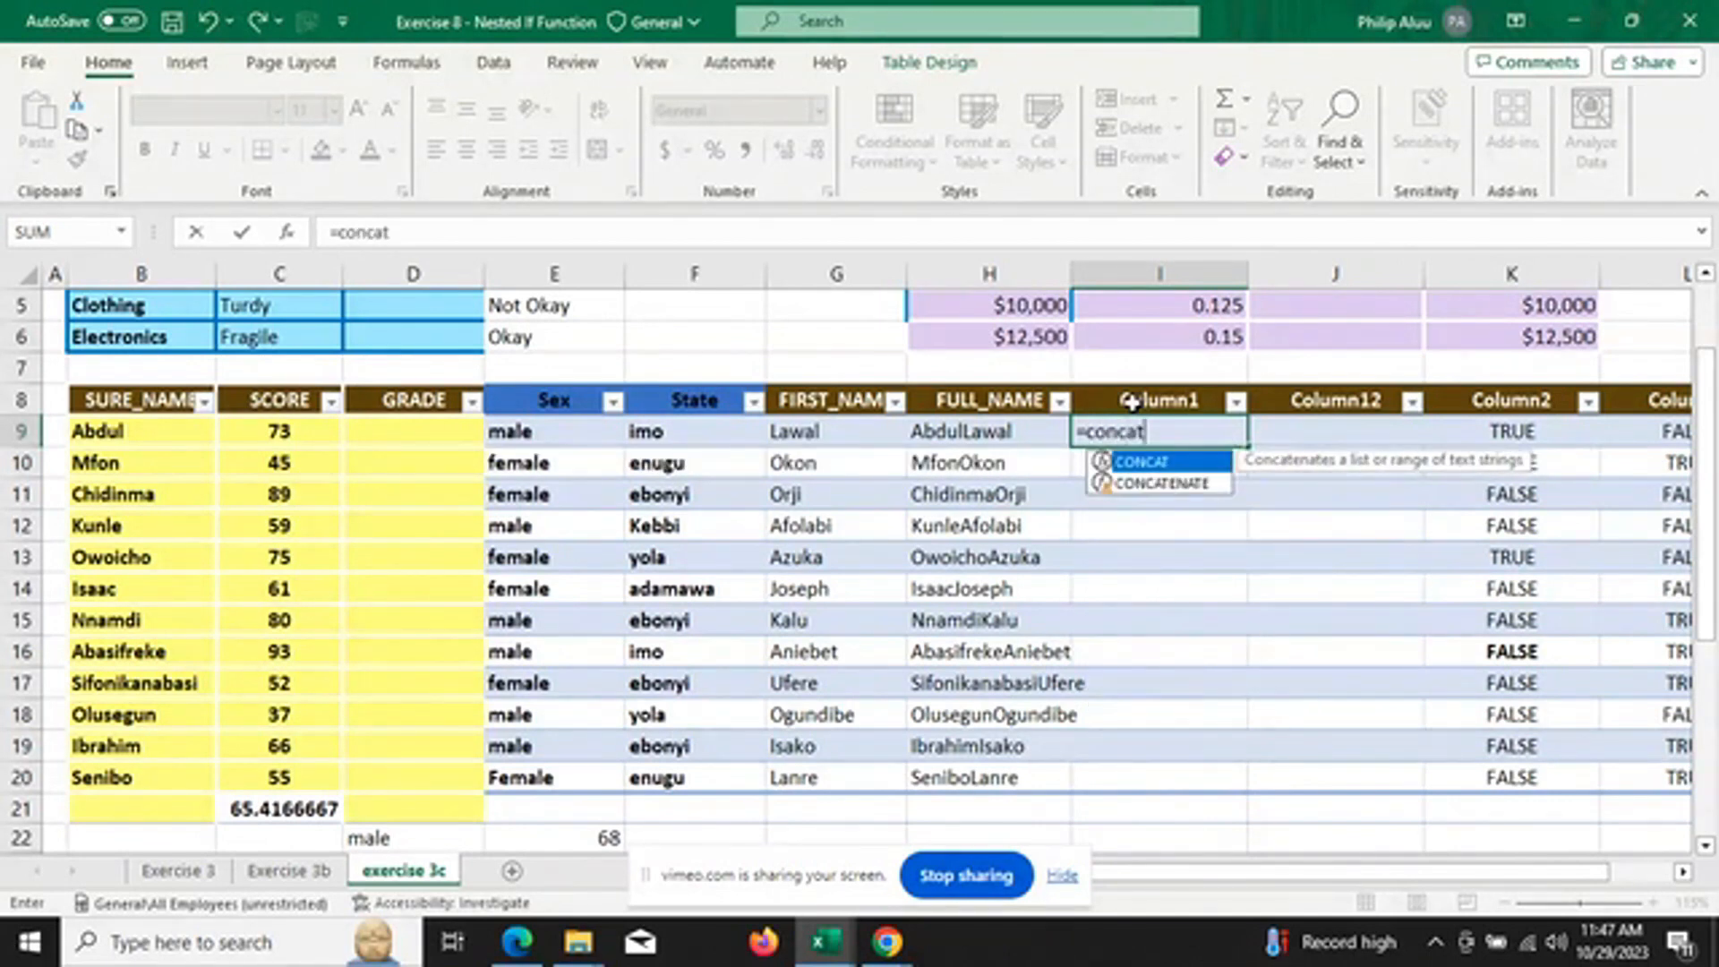
pyautogui.write('(')
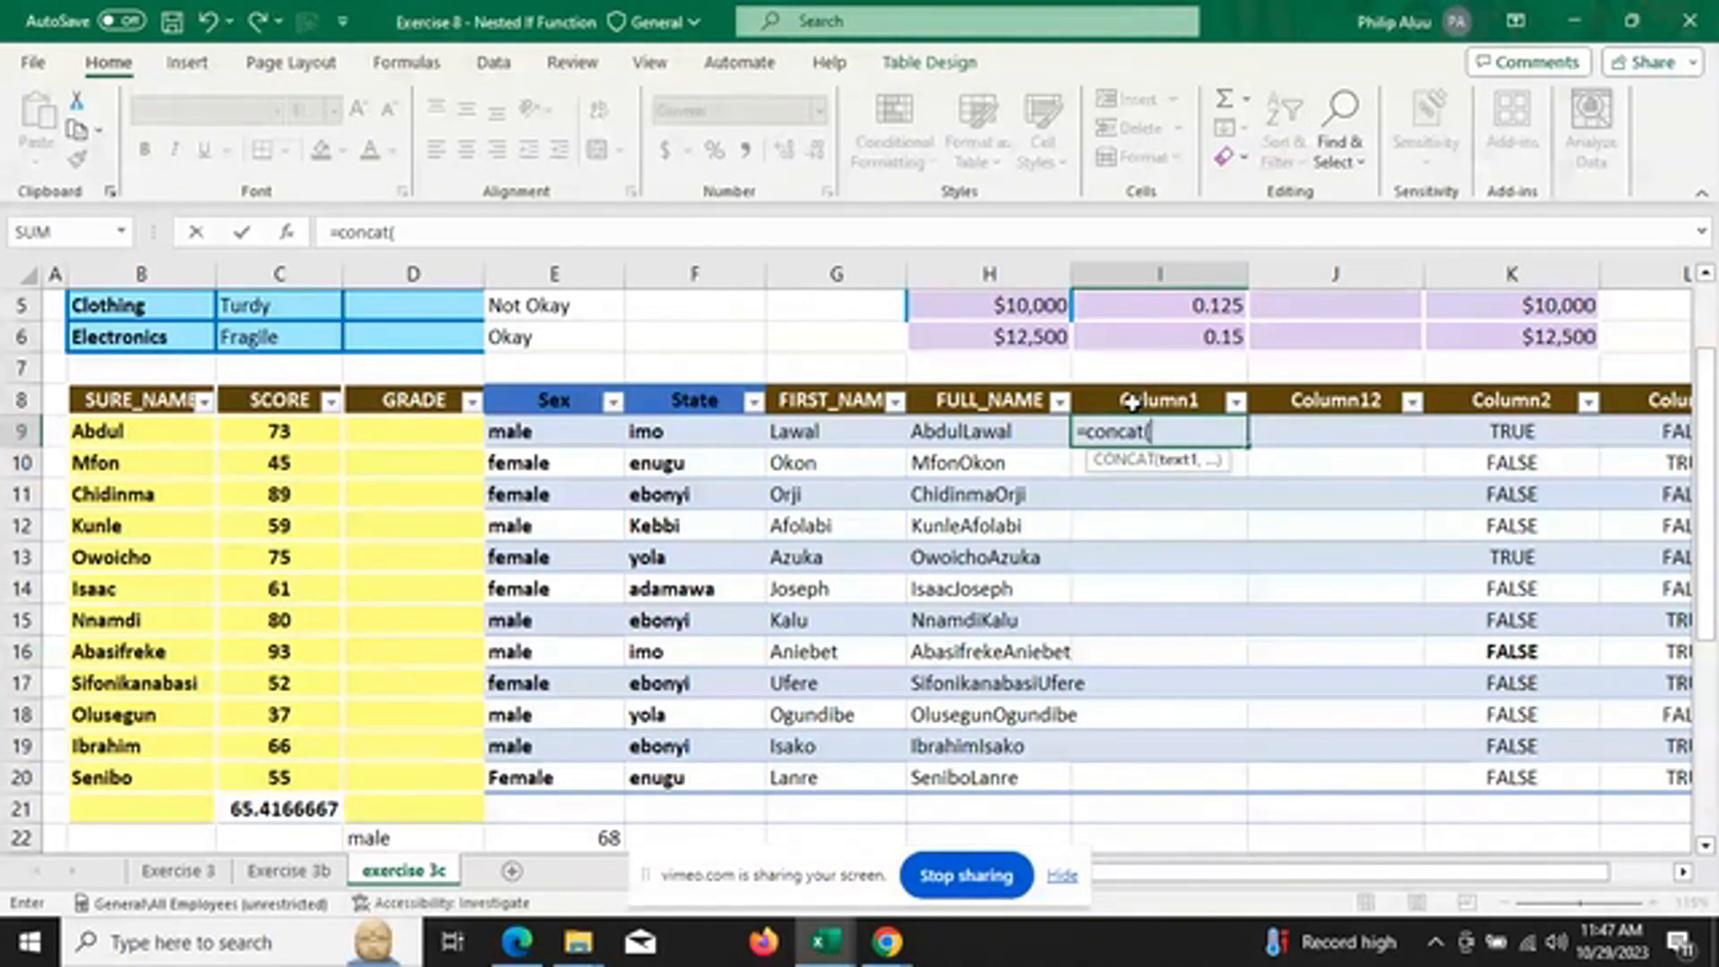
pyautogui.click(125, 430)
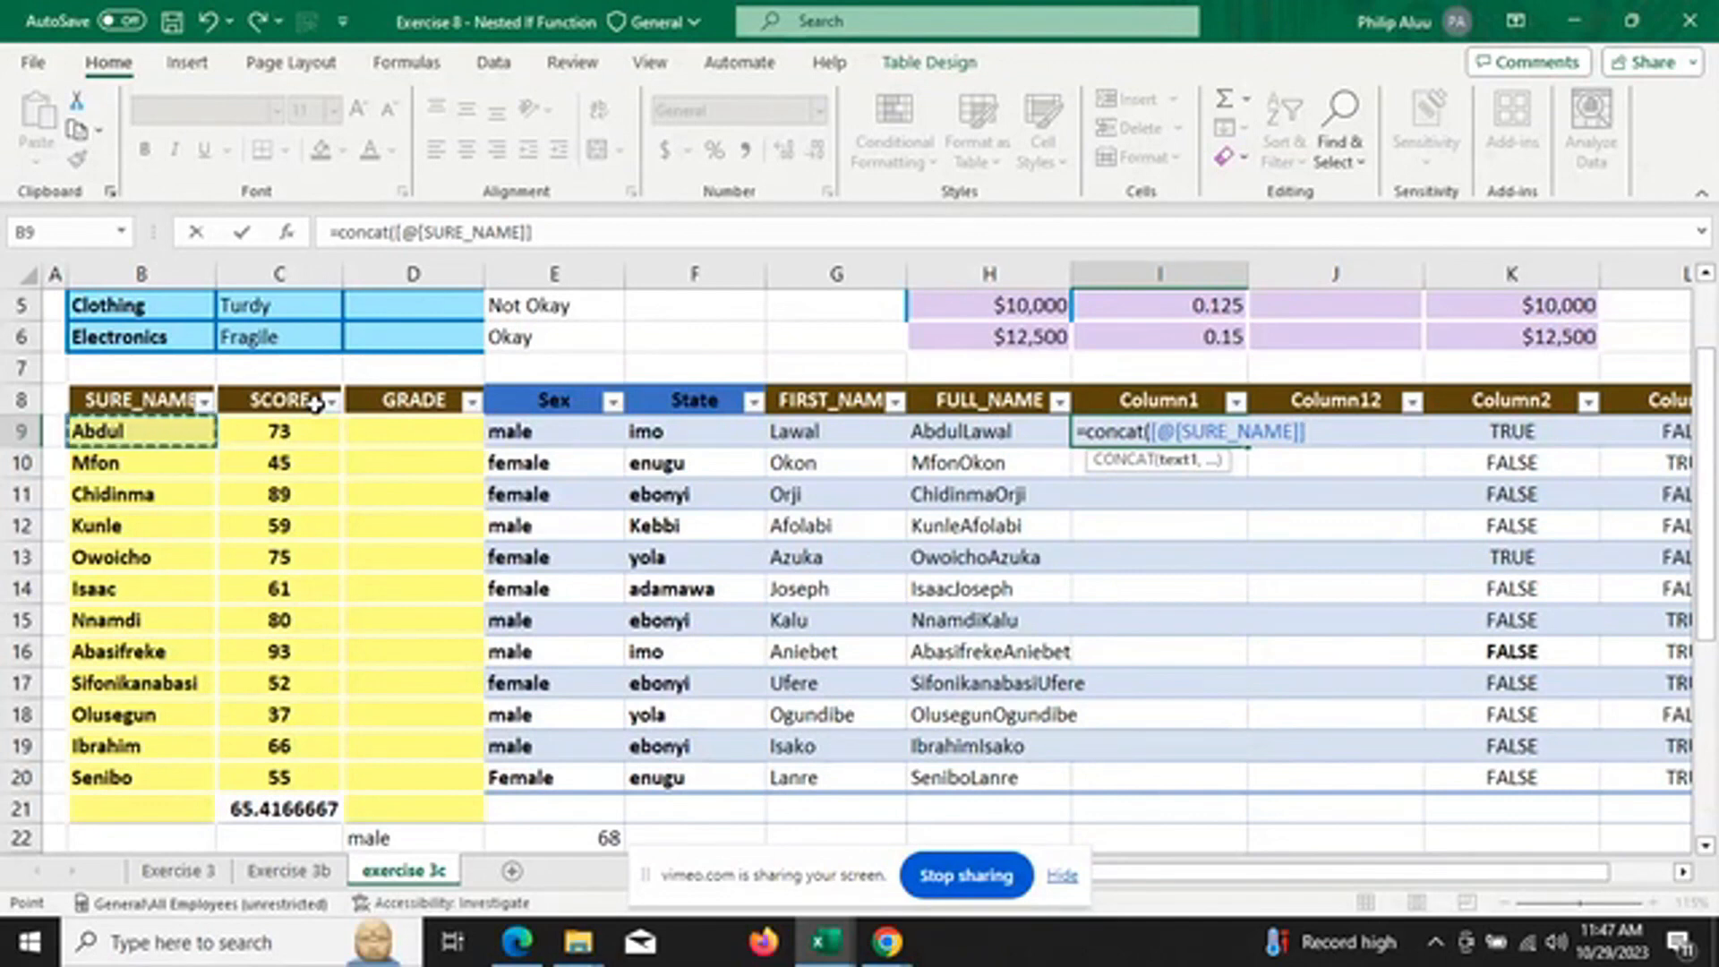
pyautogui.write('&" "&')
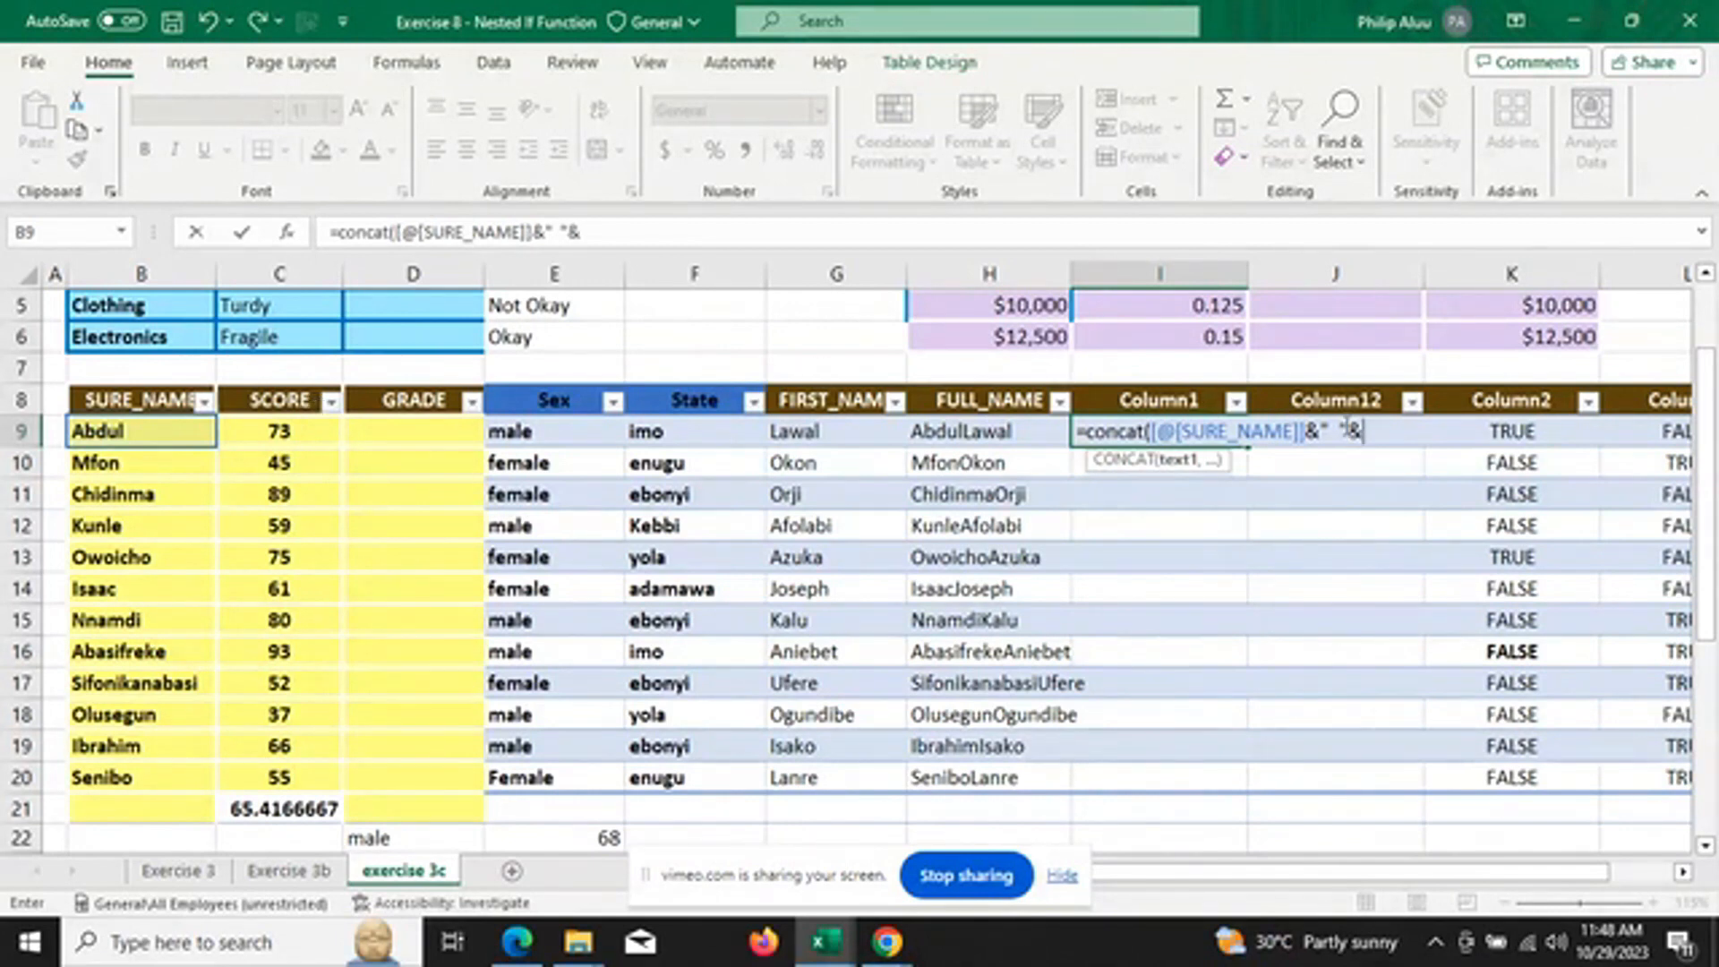
pyautogui.click(1325, 434)
pyautogui.write(',')
pyautogui.click(834, 439)
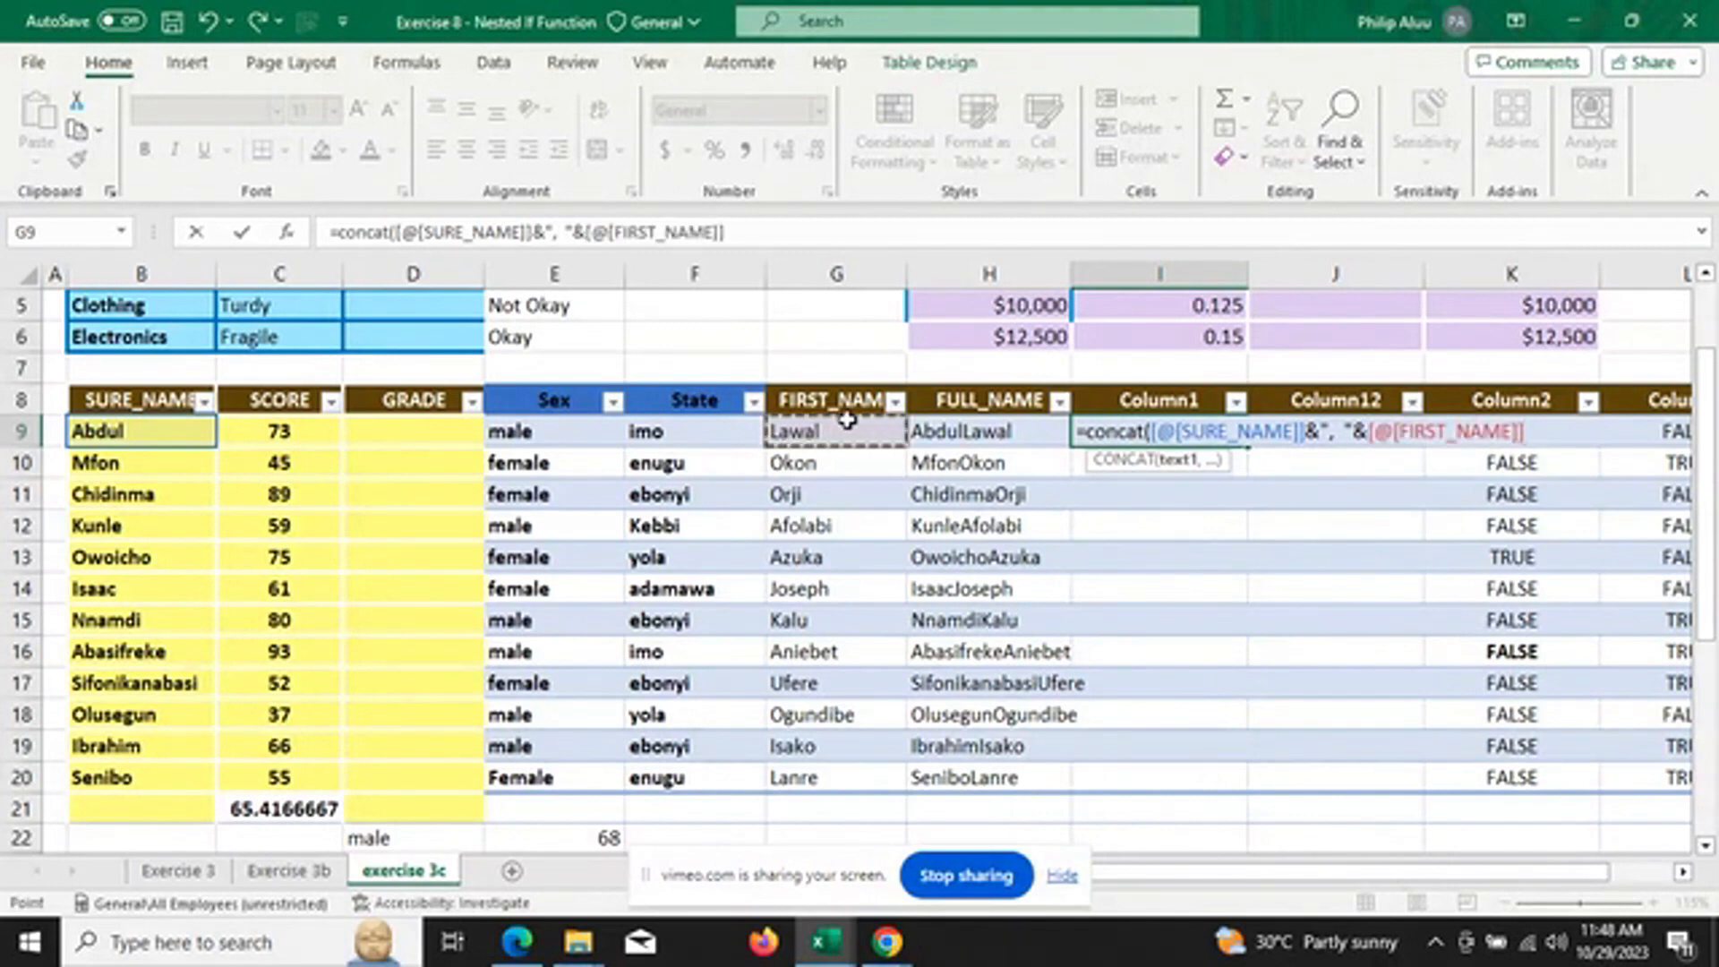
pyautogui.write(')')
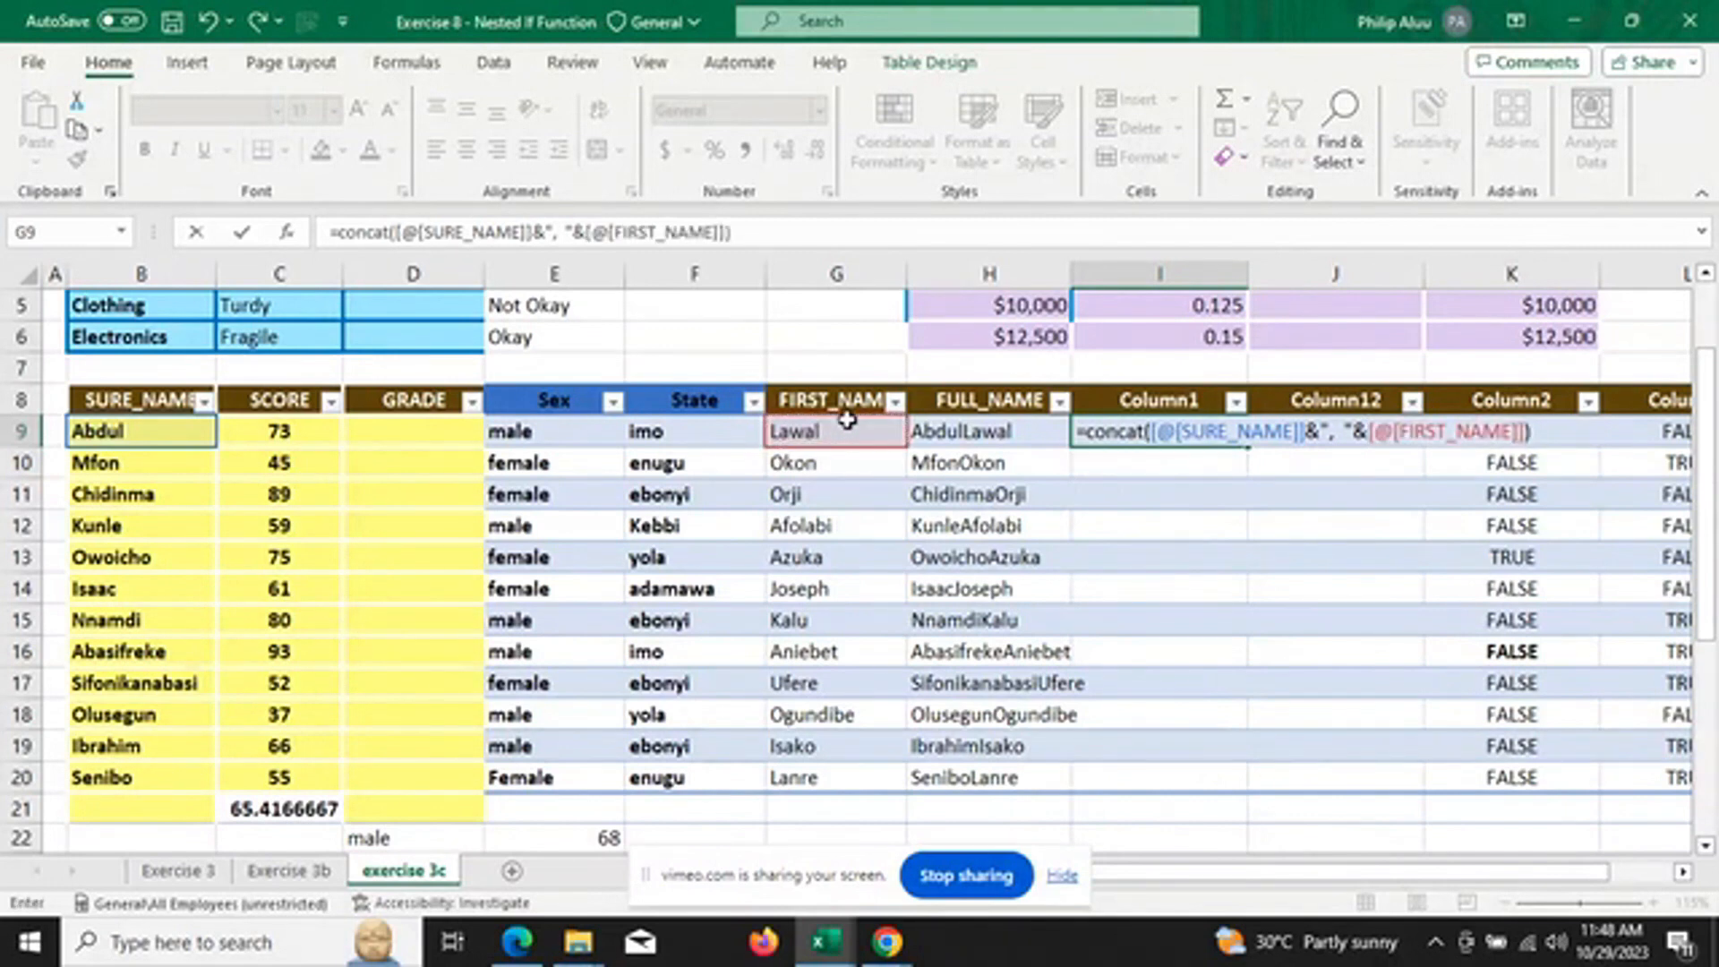
pyautogui.press('Return')
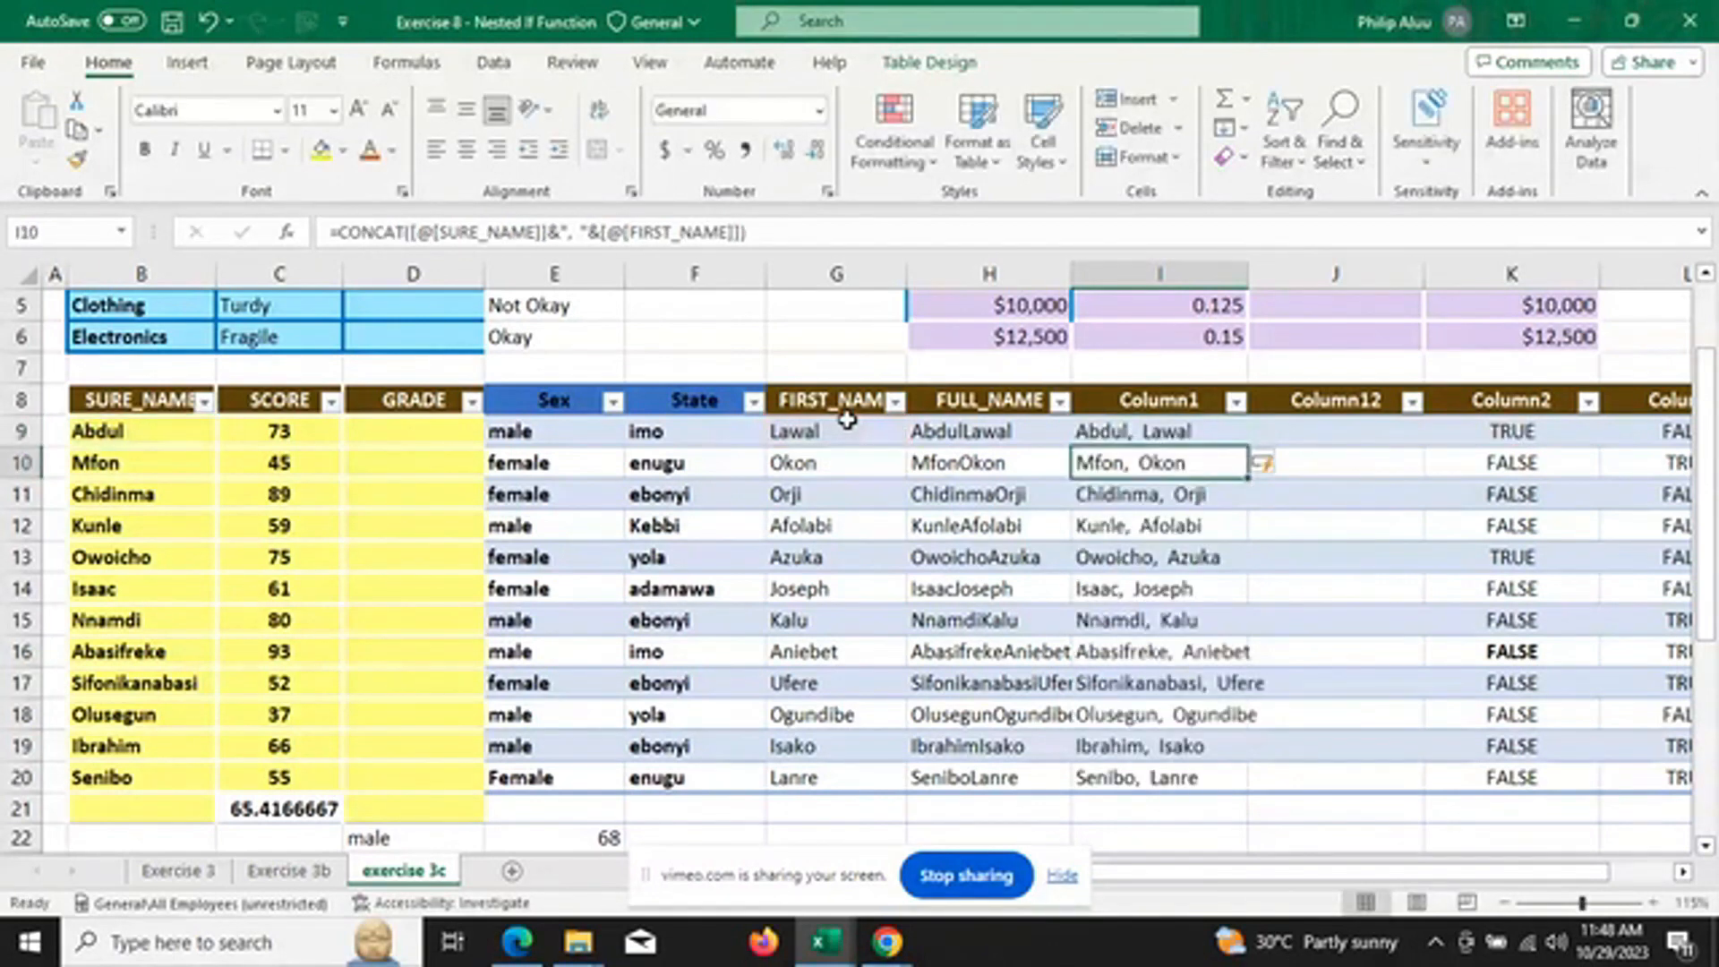
pyautogui.click(1130, 433)
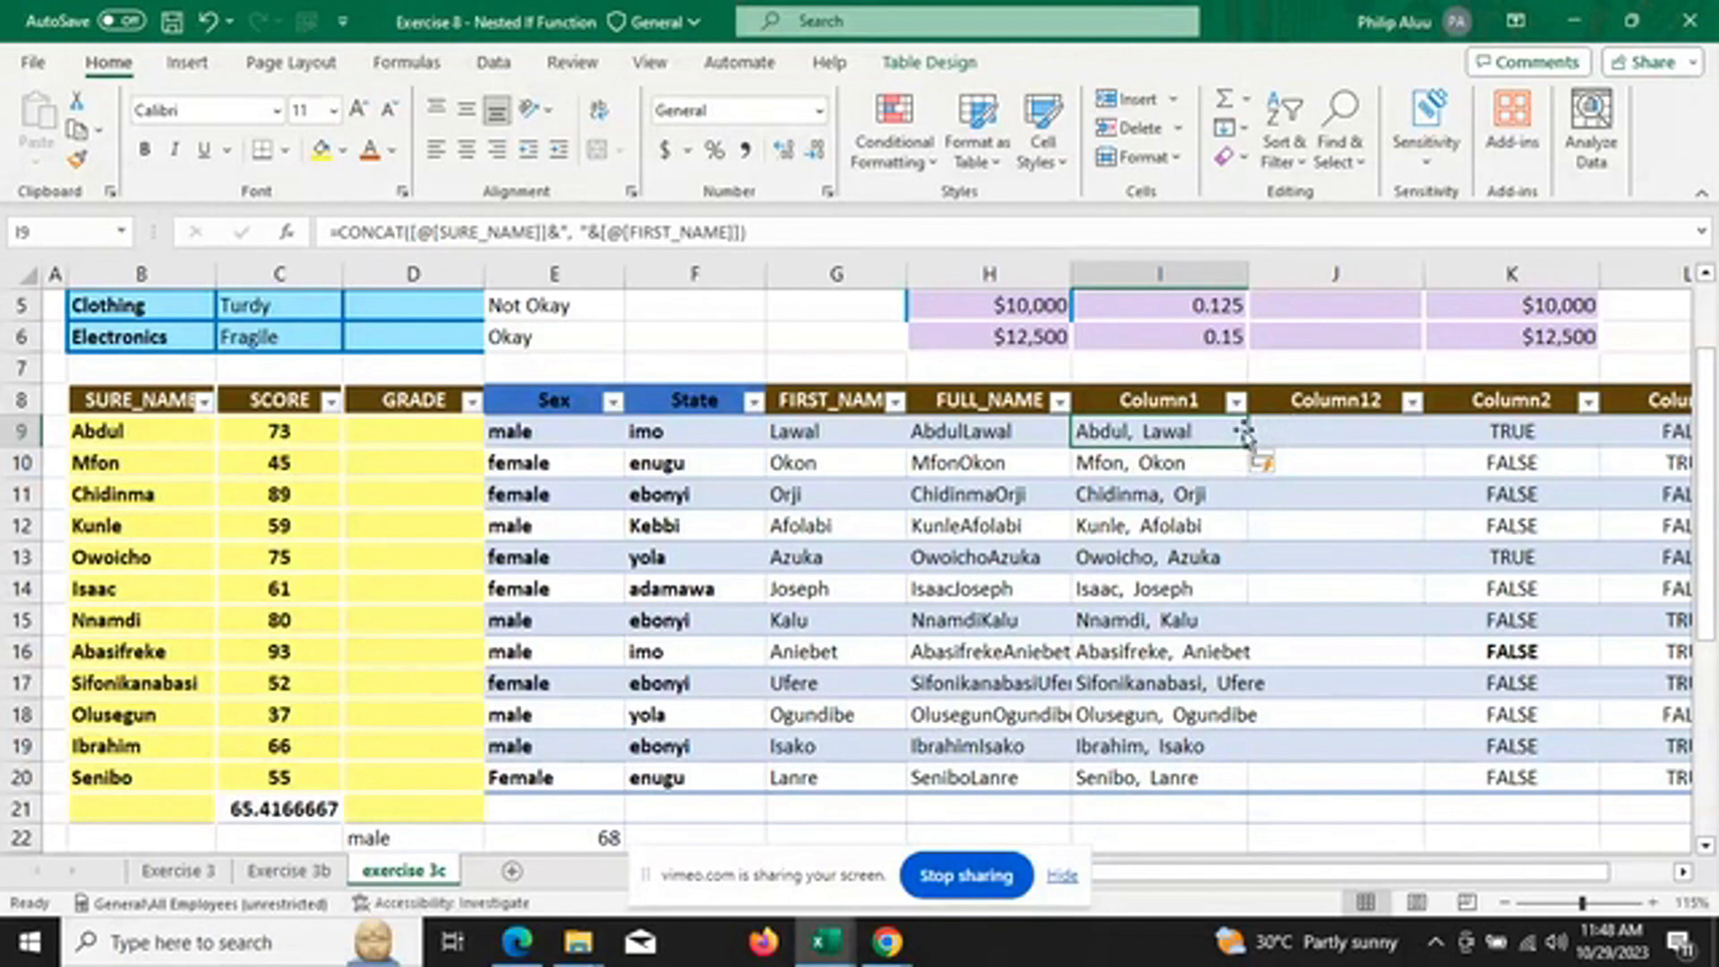
# Enter a formula in J9 of Column12 joining surname and first name with three spaces between them: =CONCAT([@[SURE_NAME]]&" "&[@[FIRST_NAME]]).
pyautogui.click(1288, 432)
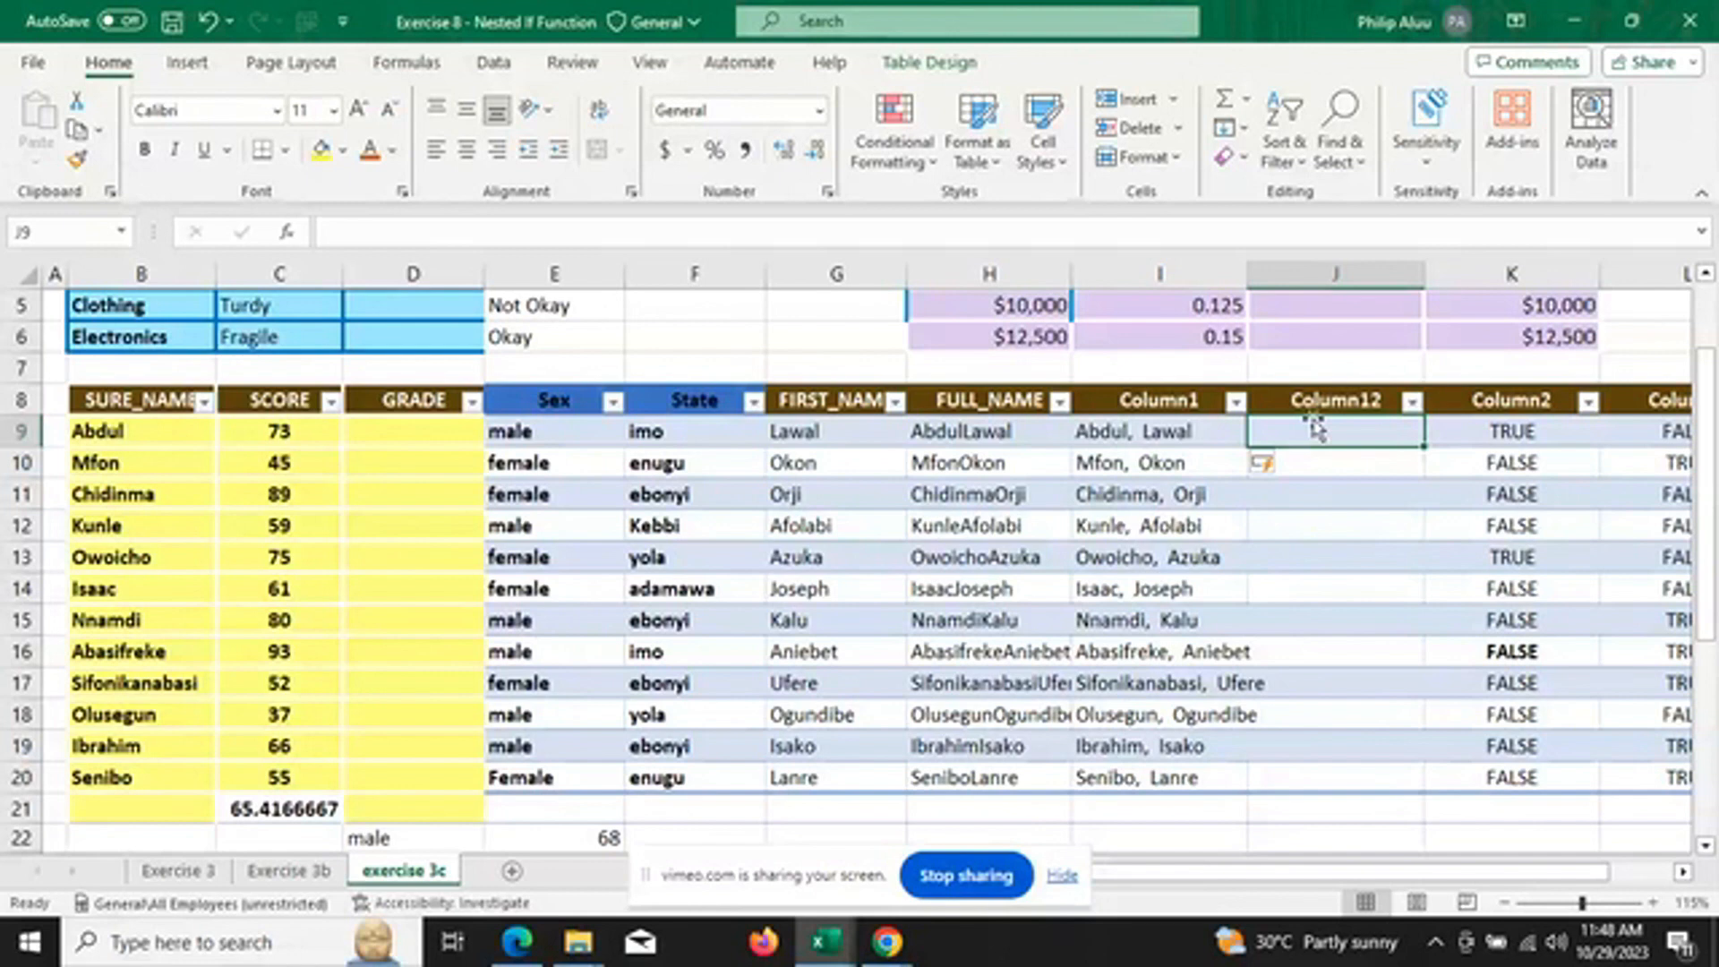
pyautogui.write('=')
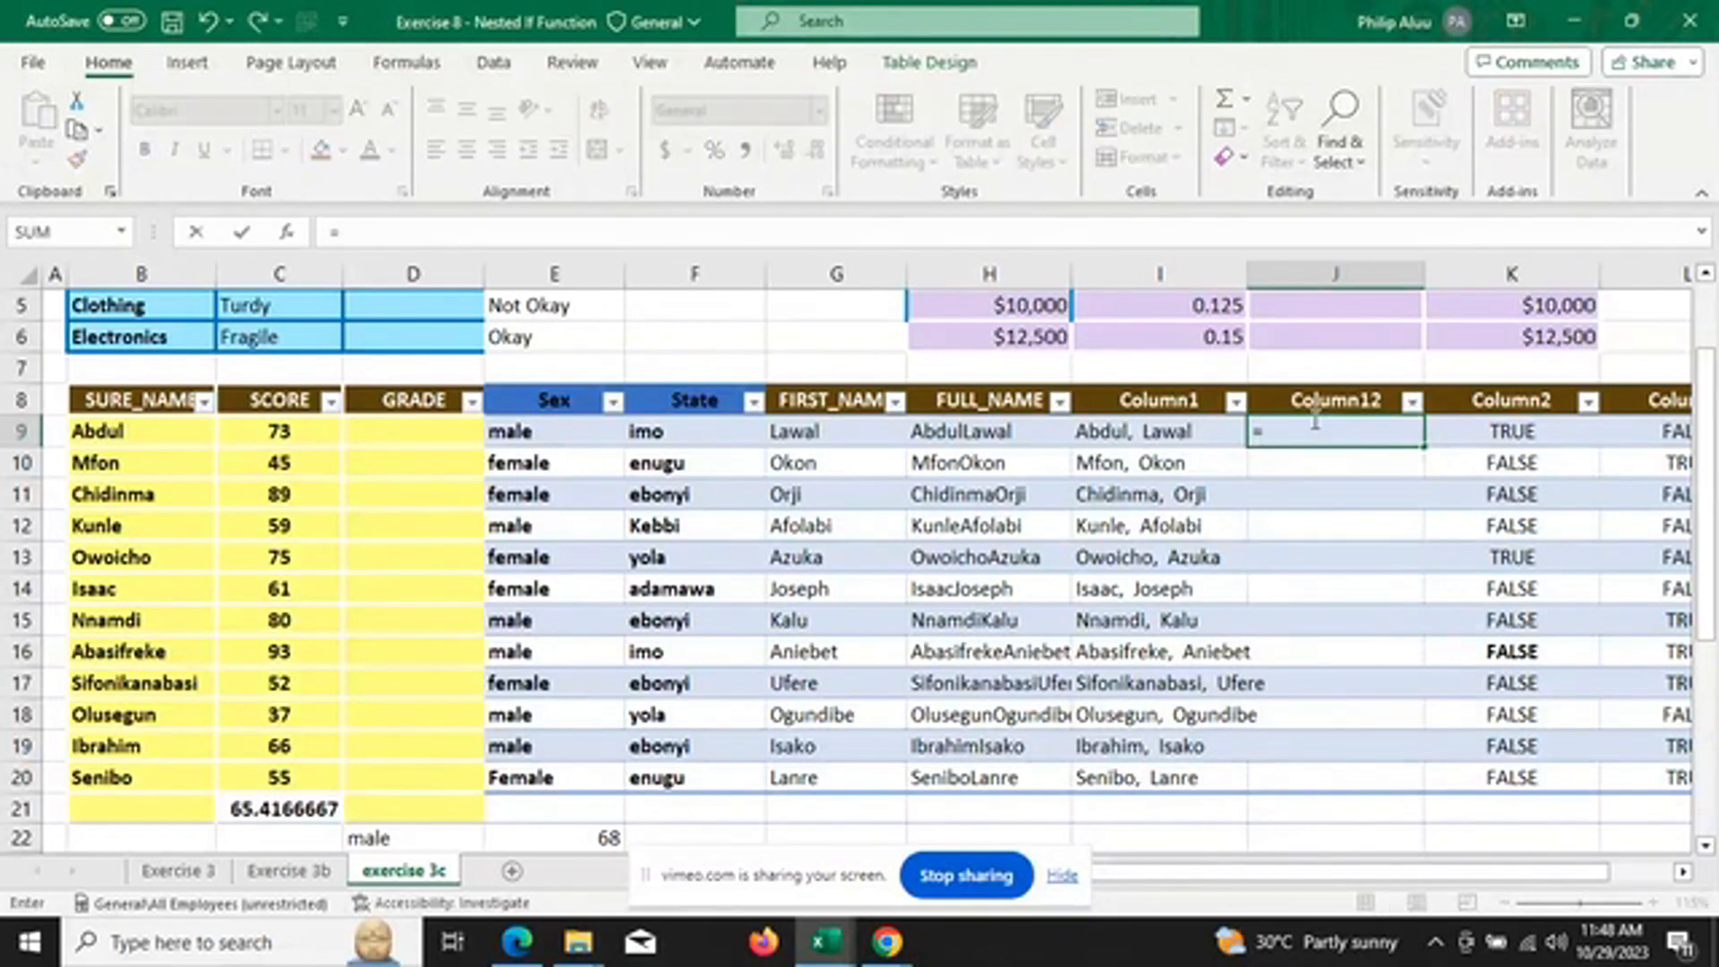
pyautogui.write('c')
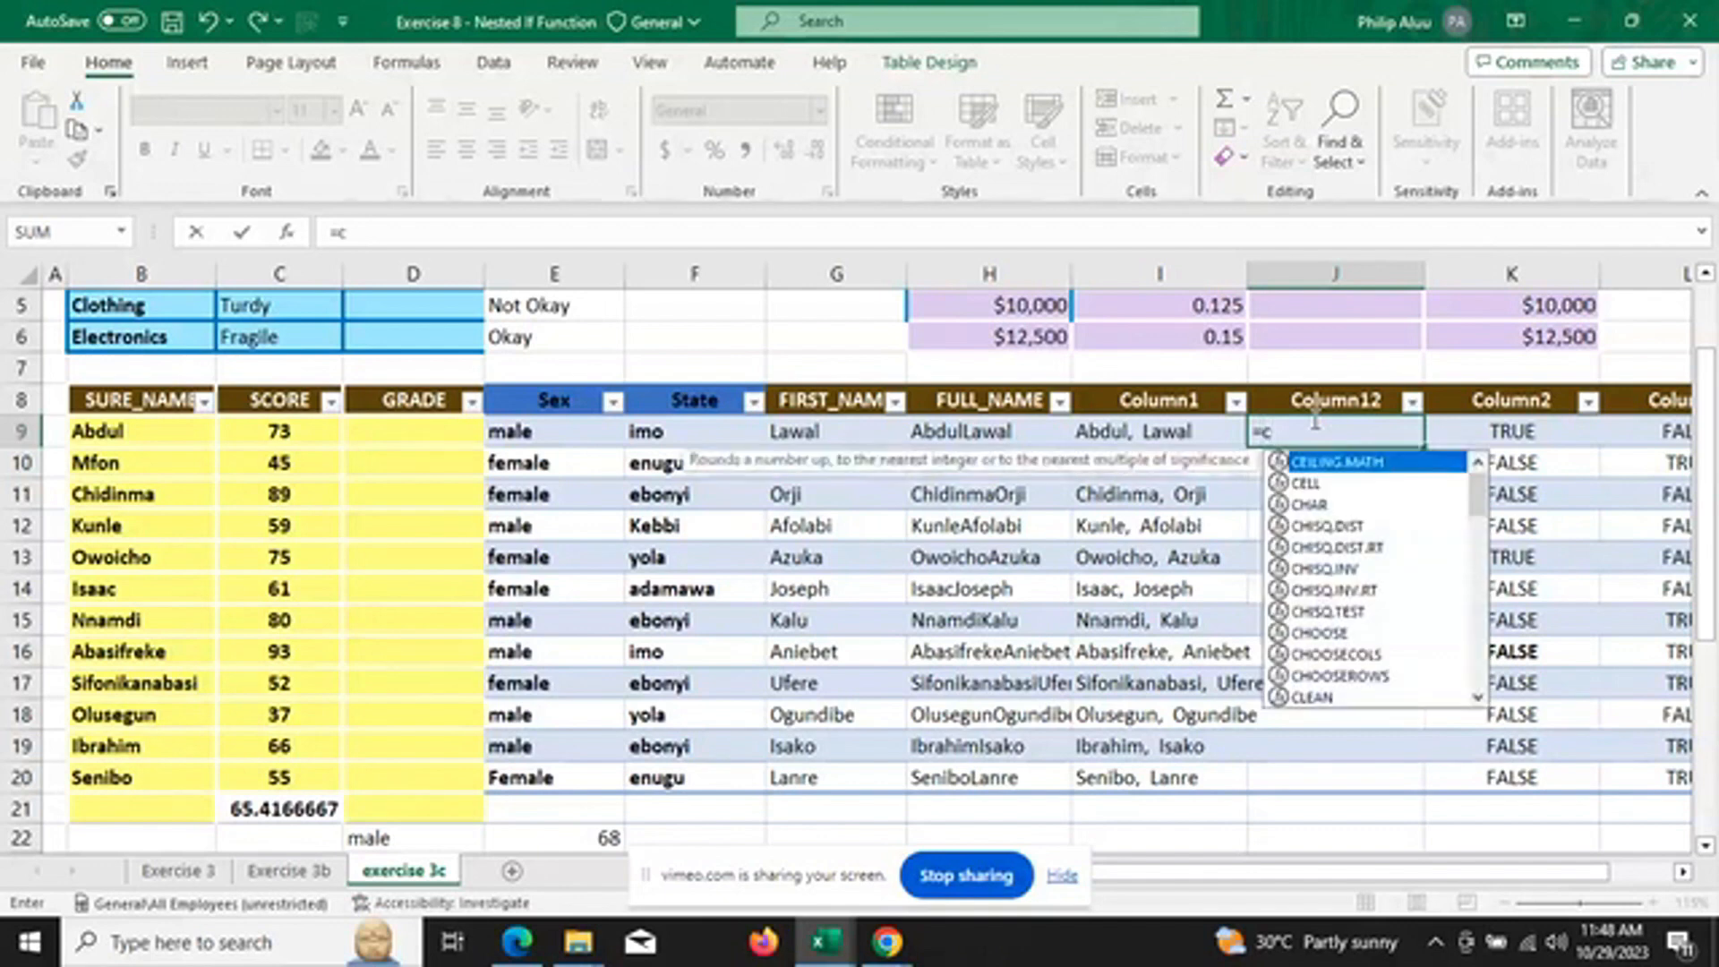
pyautogui.write('oncat')
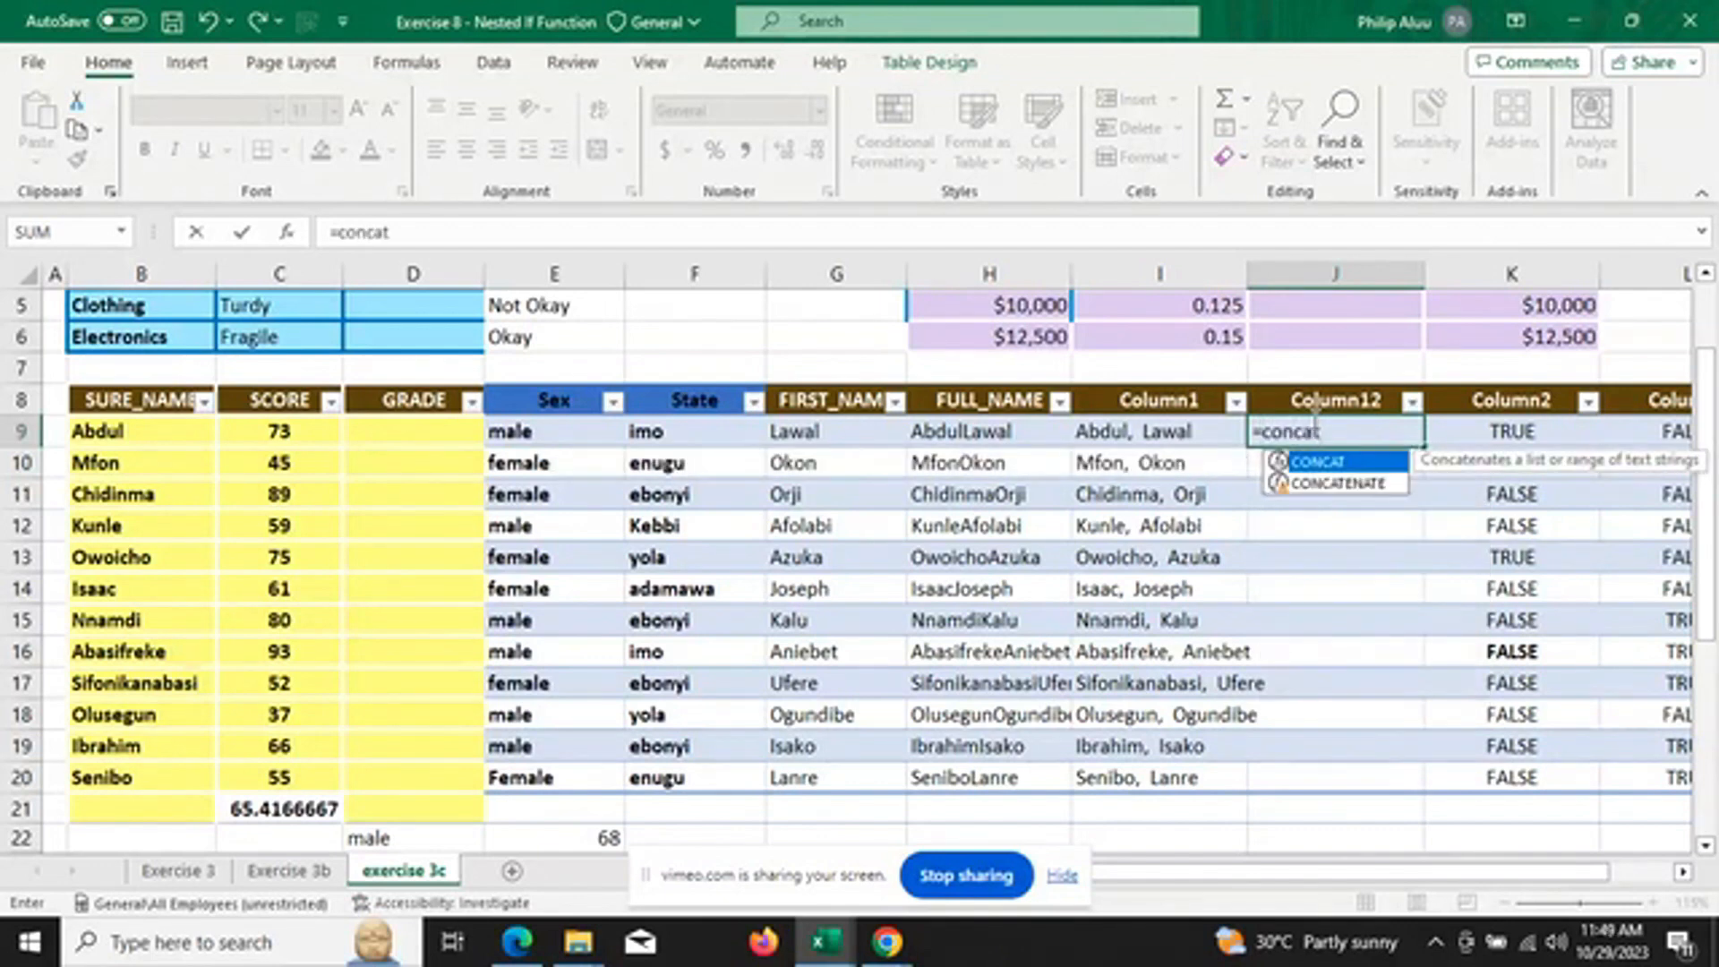
pyautogui.write('(')
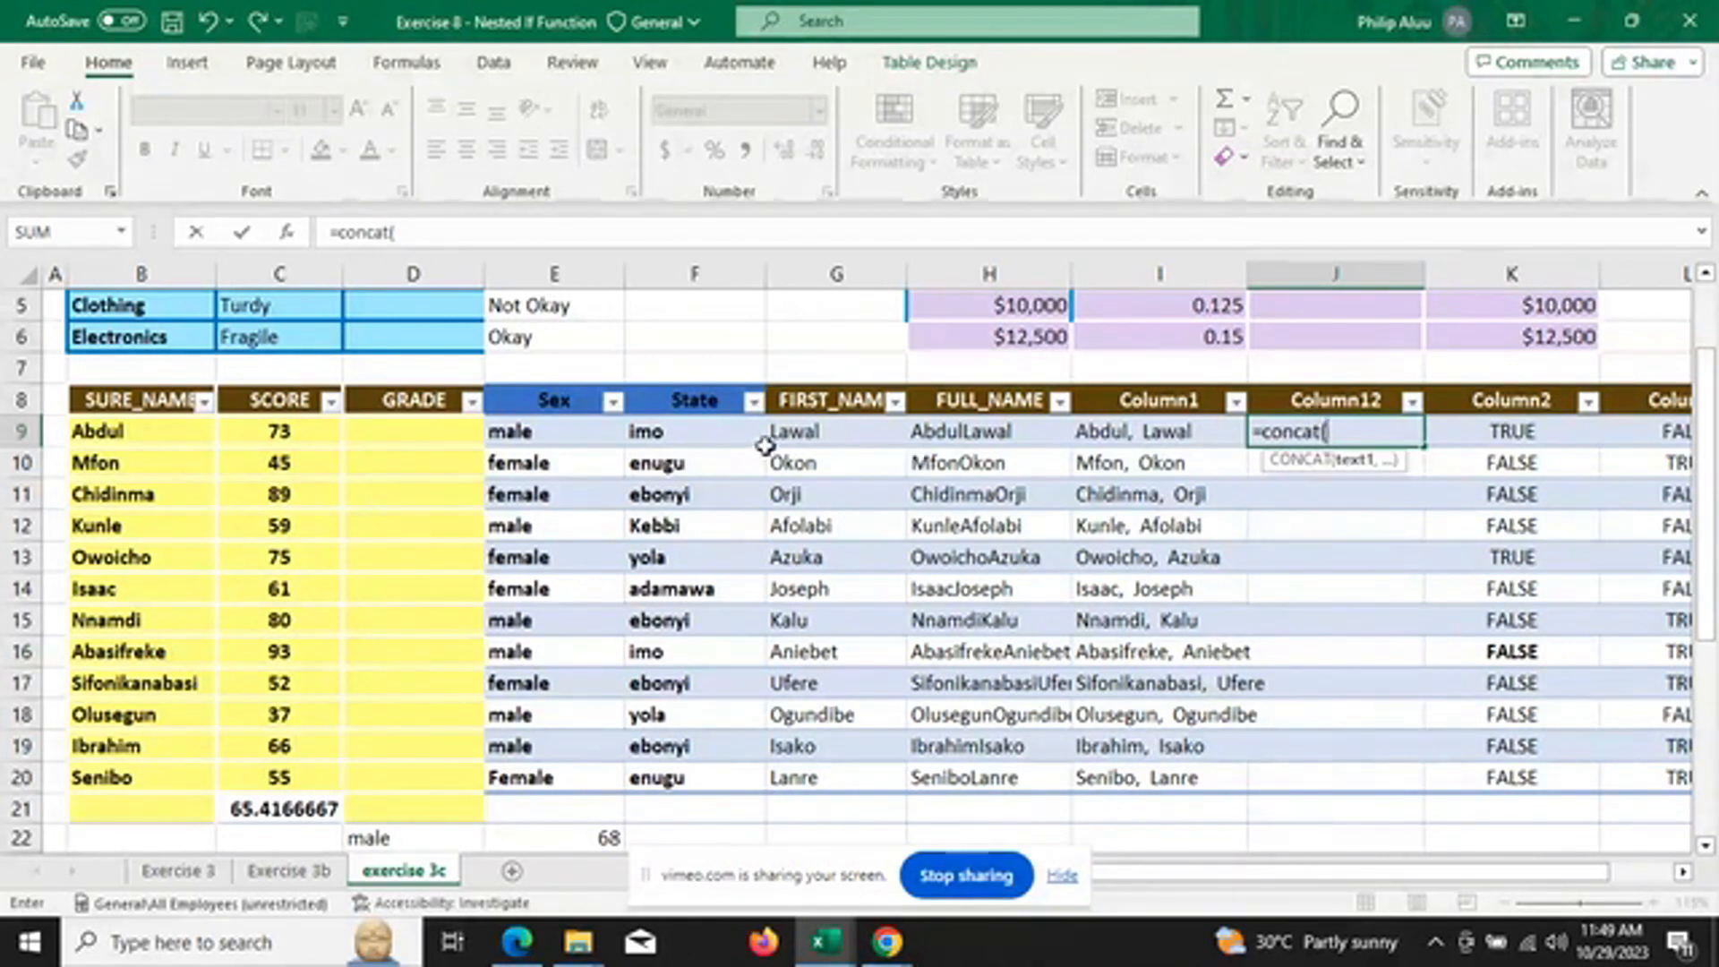
pyautogui.click(105, 433)
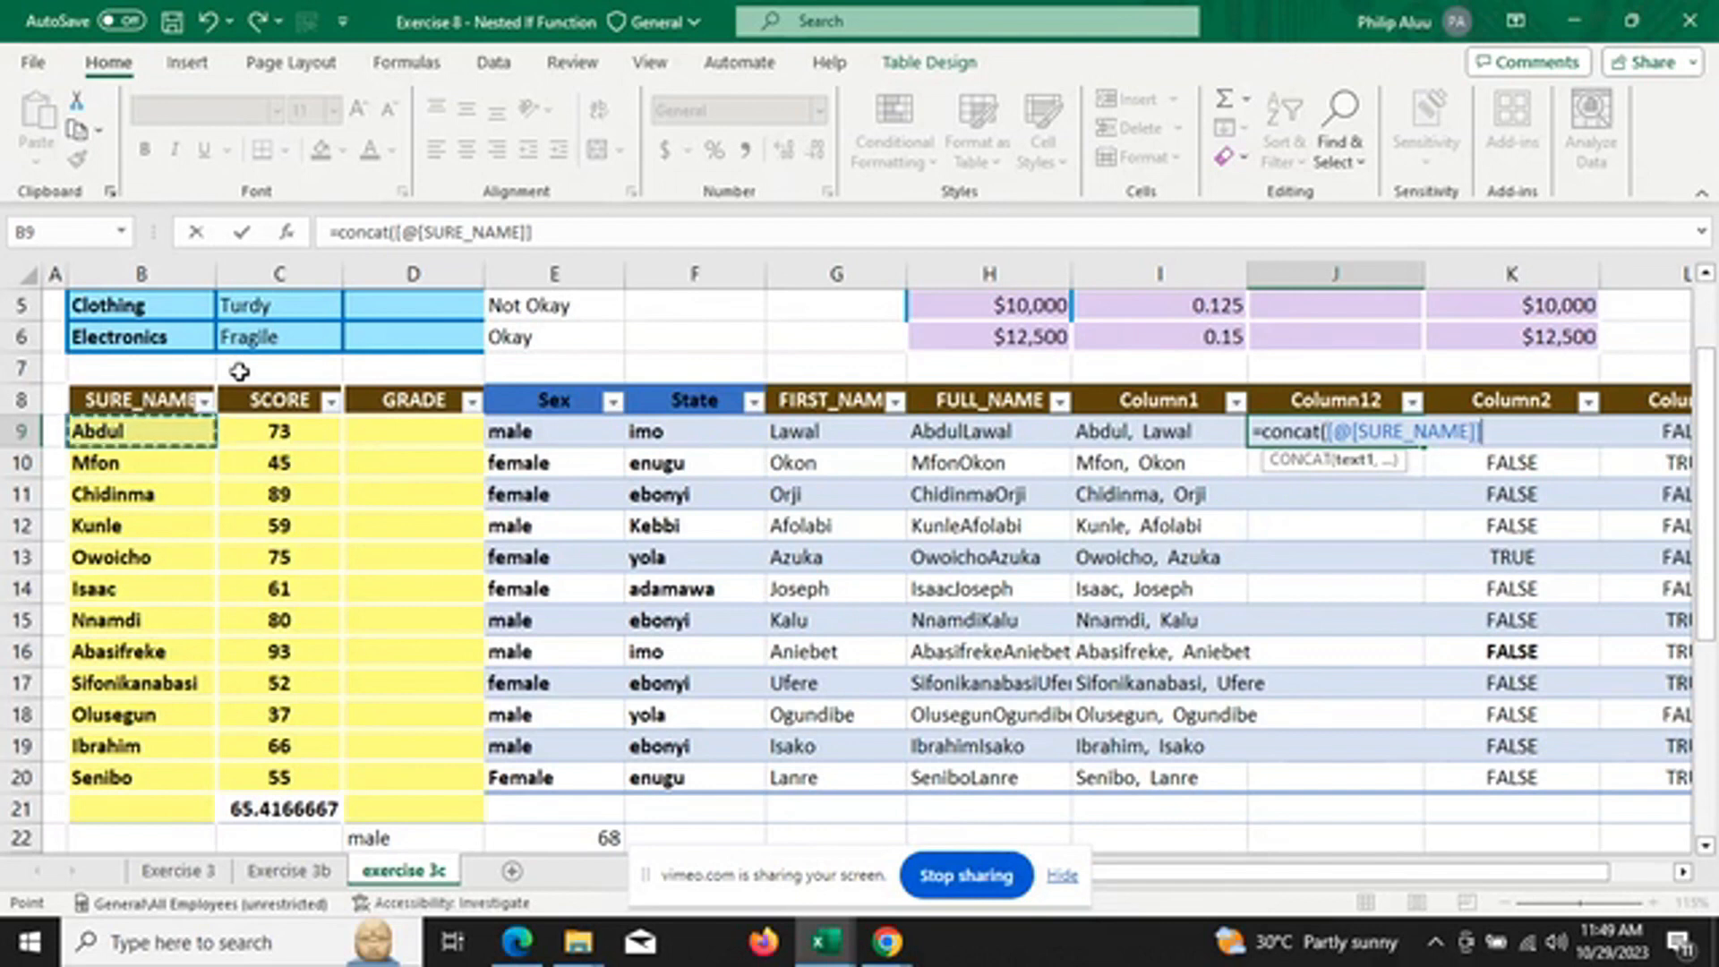
pyautogui.write('&')
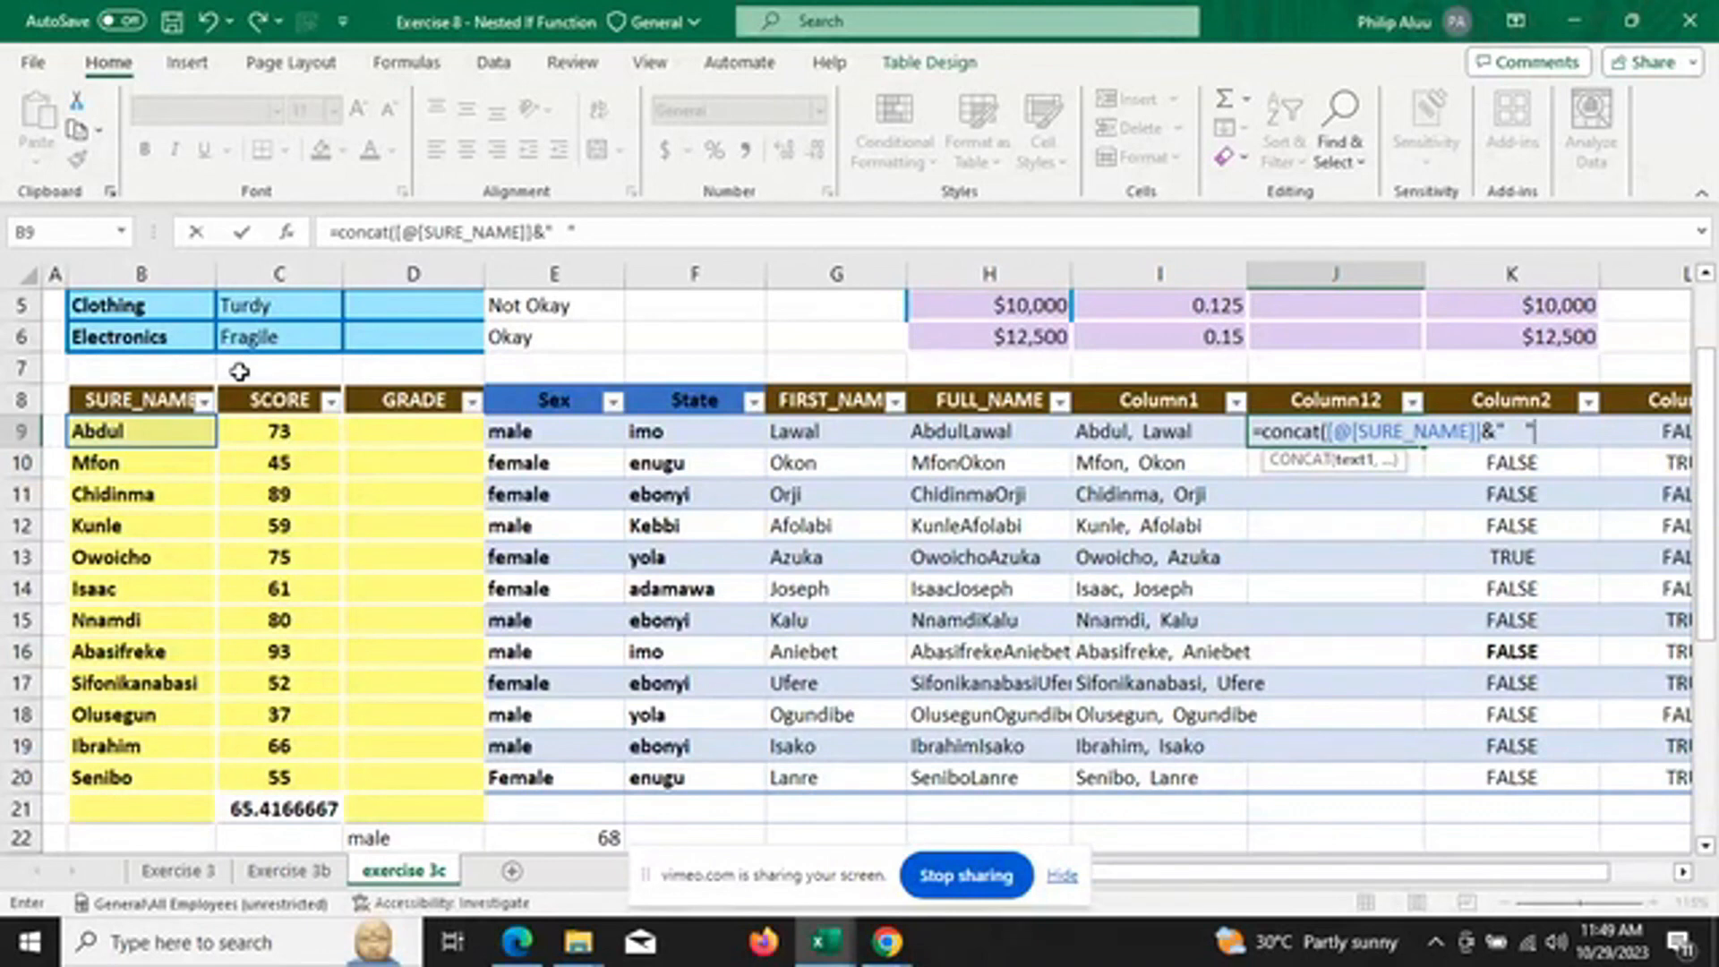
pyautogui.write('&')
pyautogui.click(788, 431)
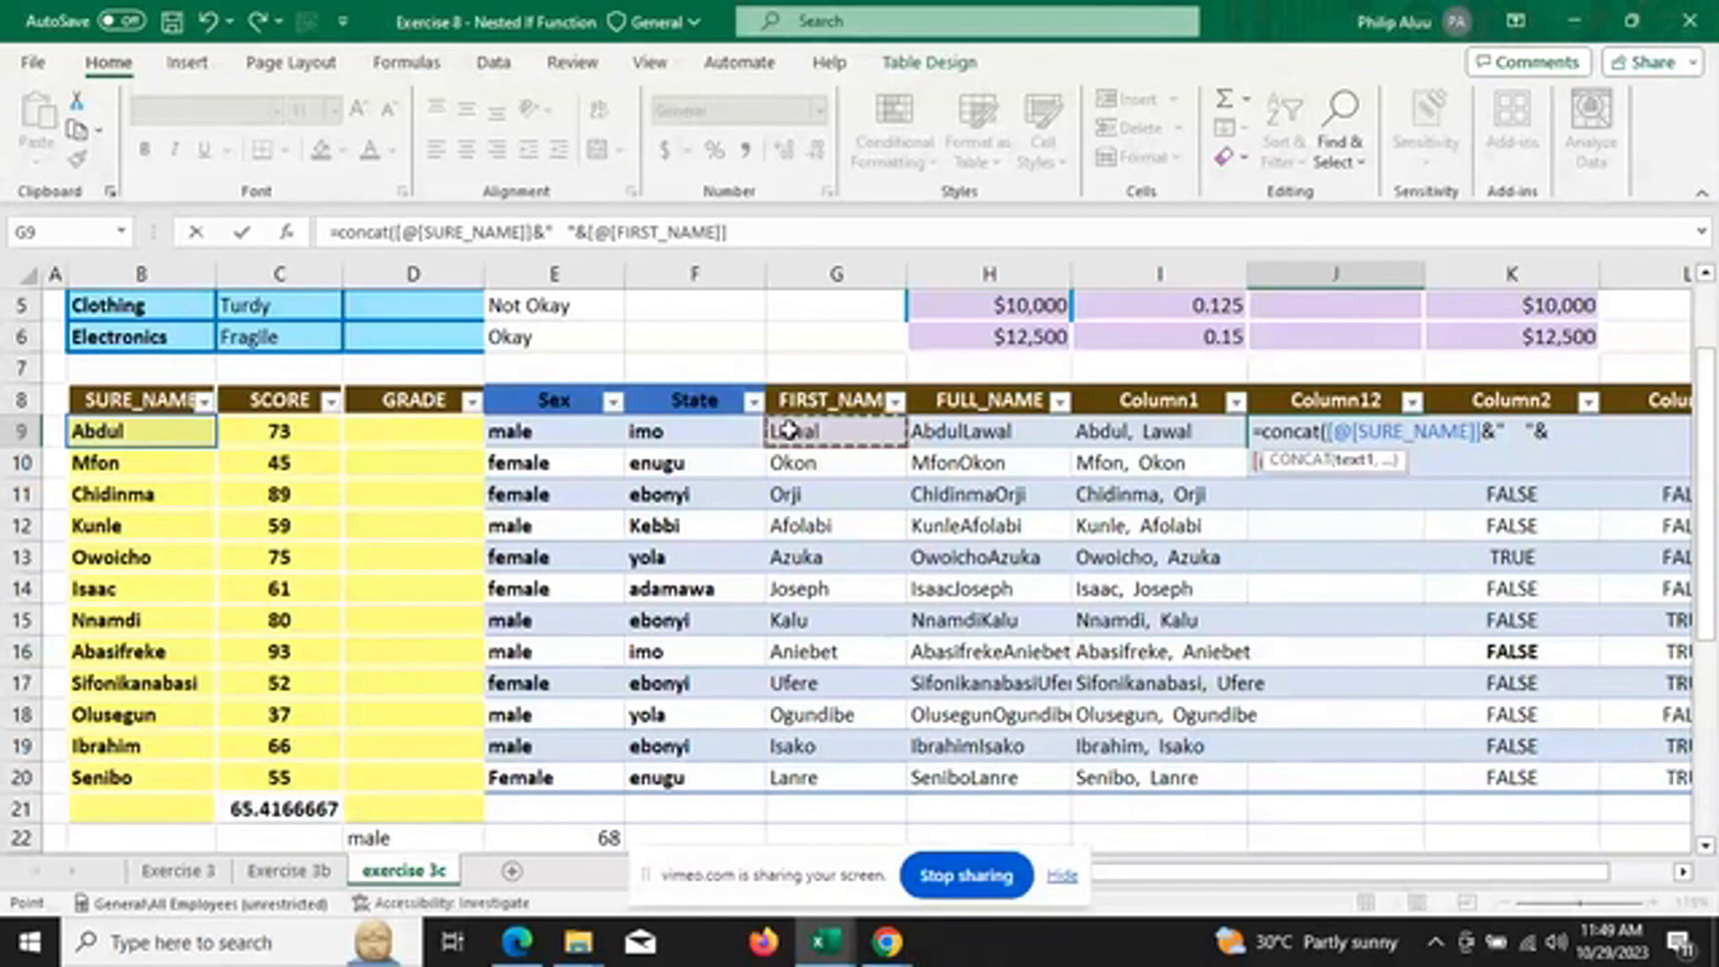
pyautogui.write(')')
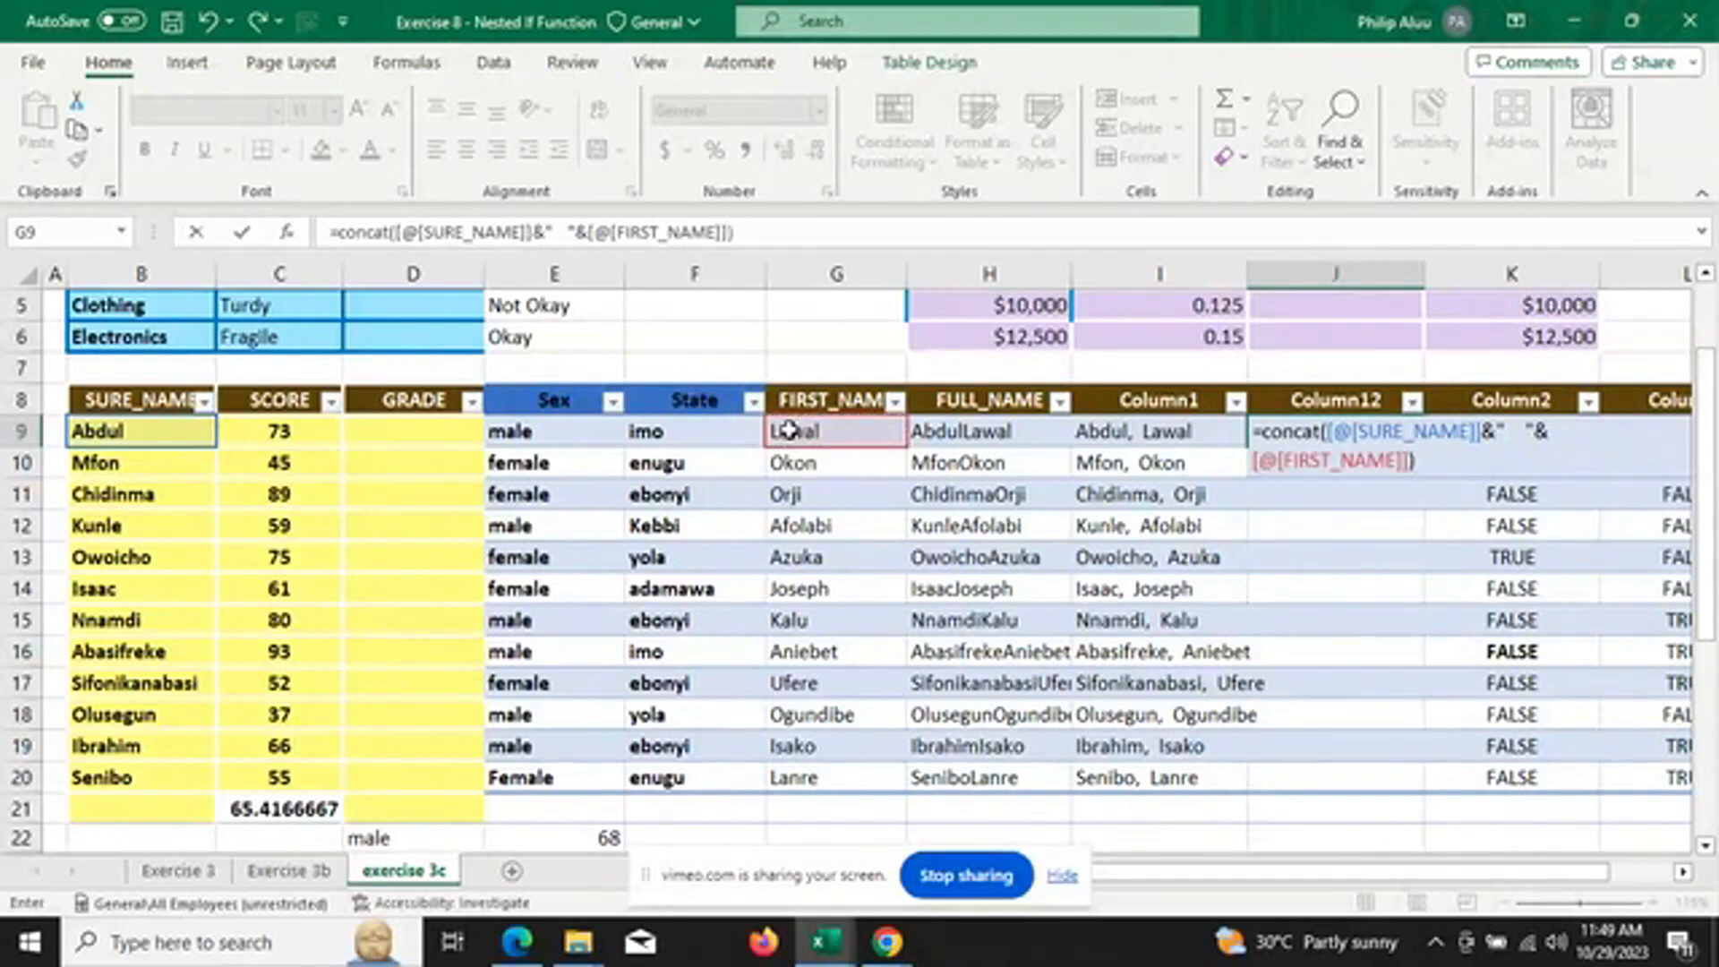
pyautogui.press('Return')
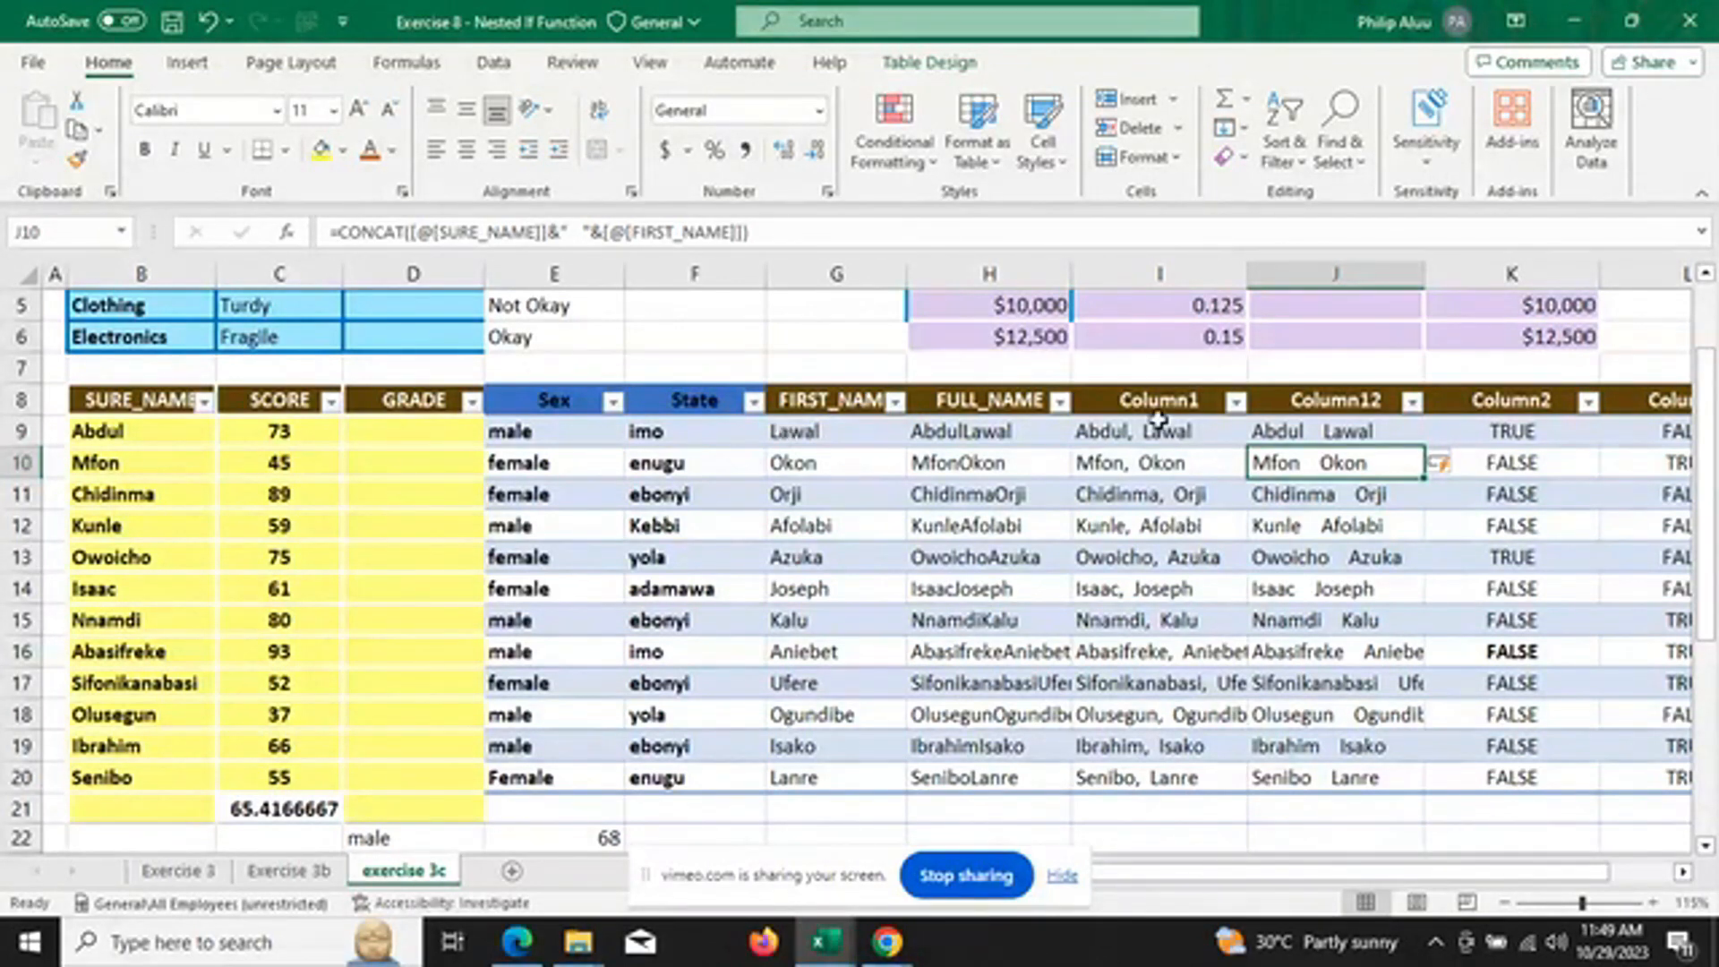
# Clear the XOR formulas from Column2 in cells K9:K20.
pyautogui.scroll(-2, 1334, 488)
pyautogui.scroll(-1, 1330, 488)
pyautogui.scroll(2, 1334, 491)
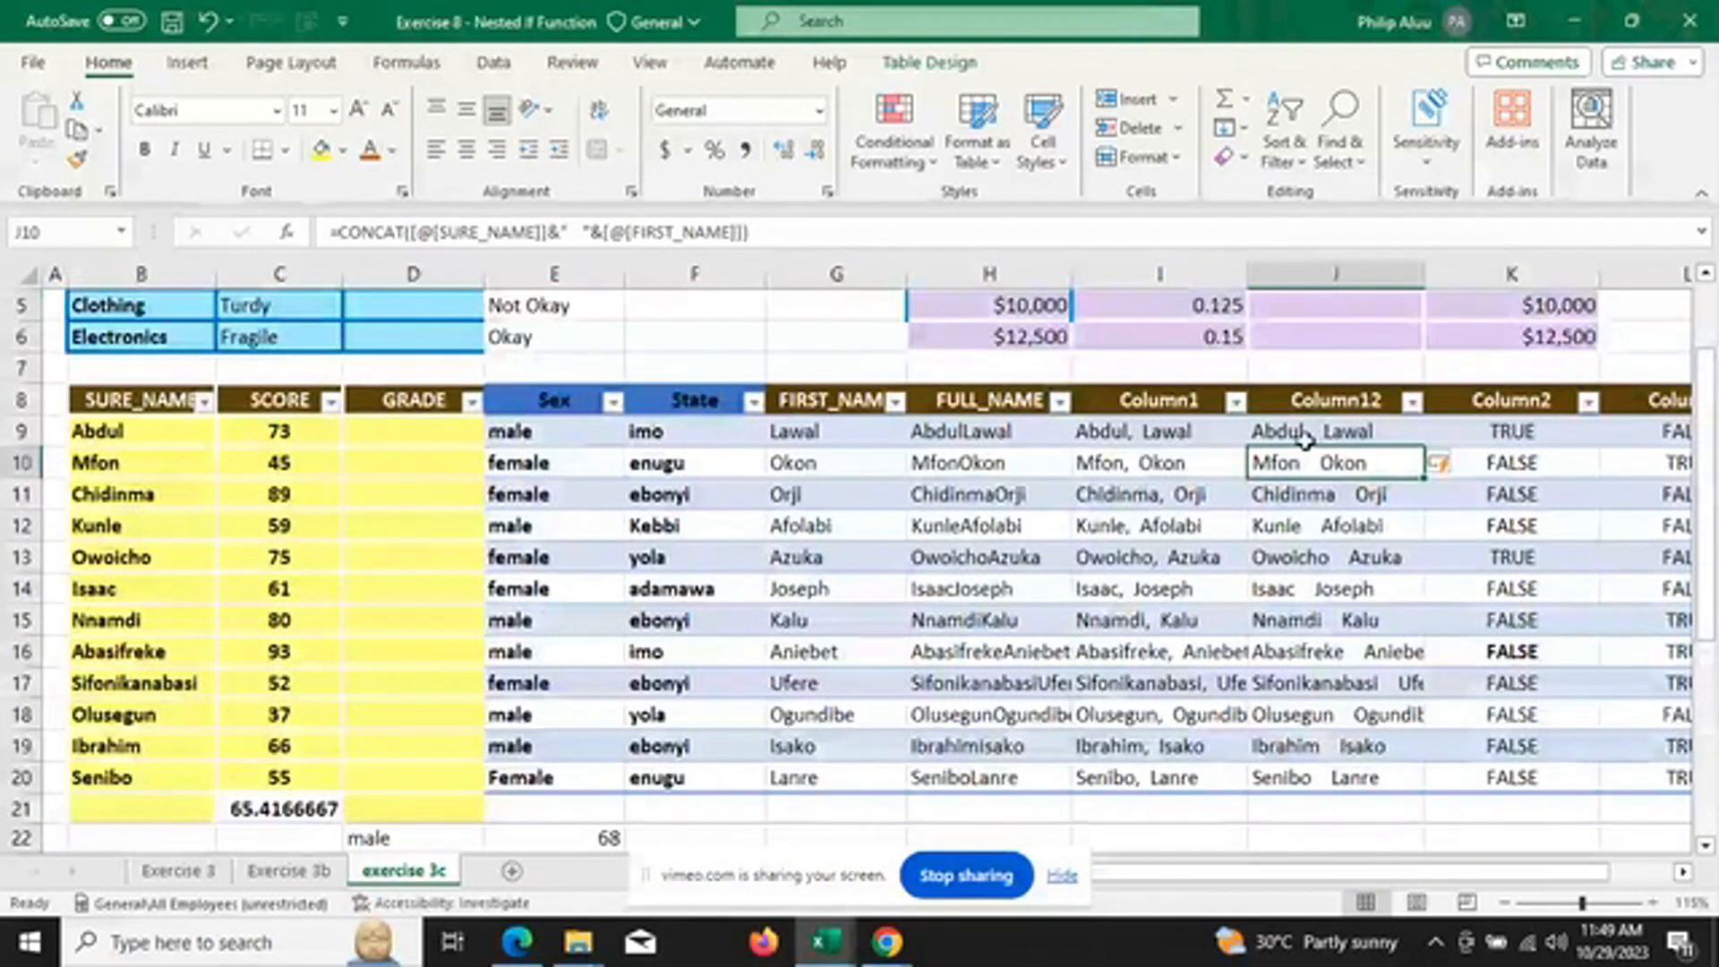
pyautogui.scroll(-1, 1553, 435)
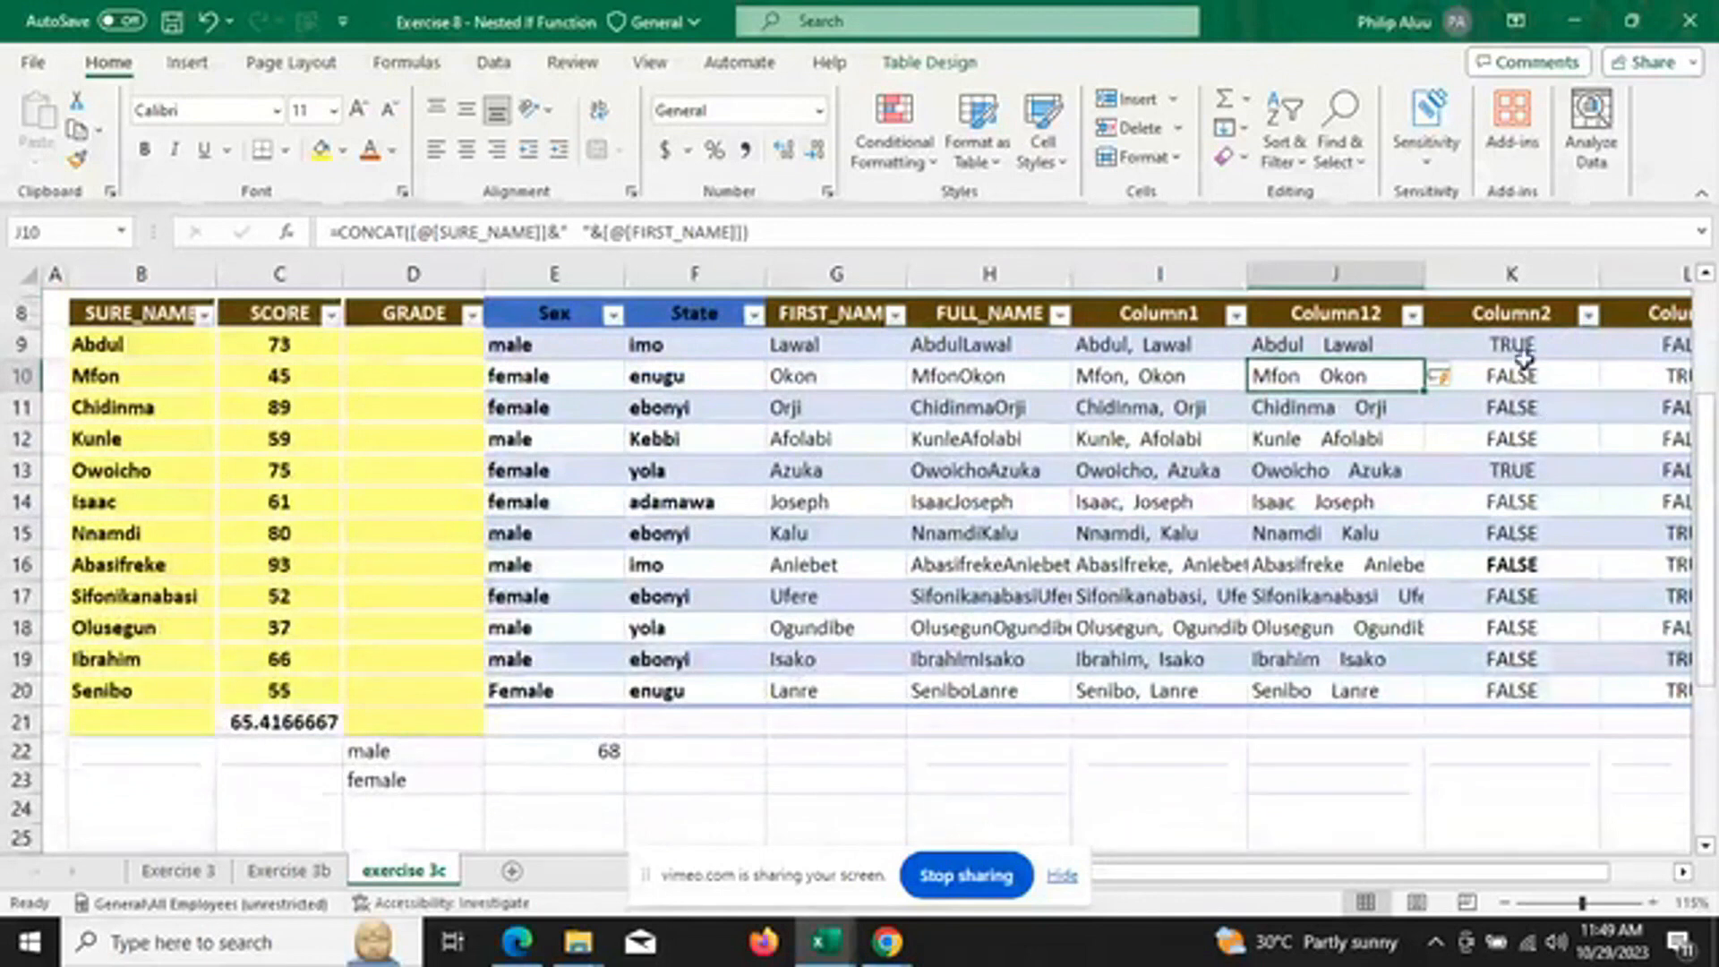
pyautogui.moveTo(1523, 344); pyautogui.dragTo(1562, 691)
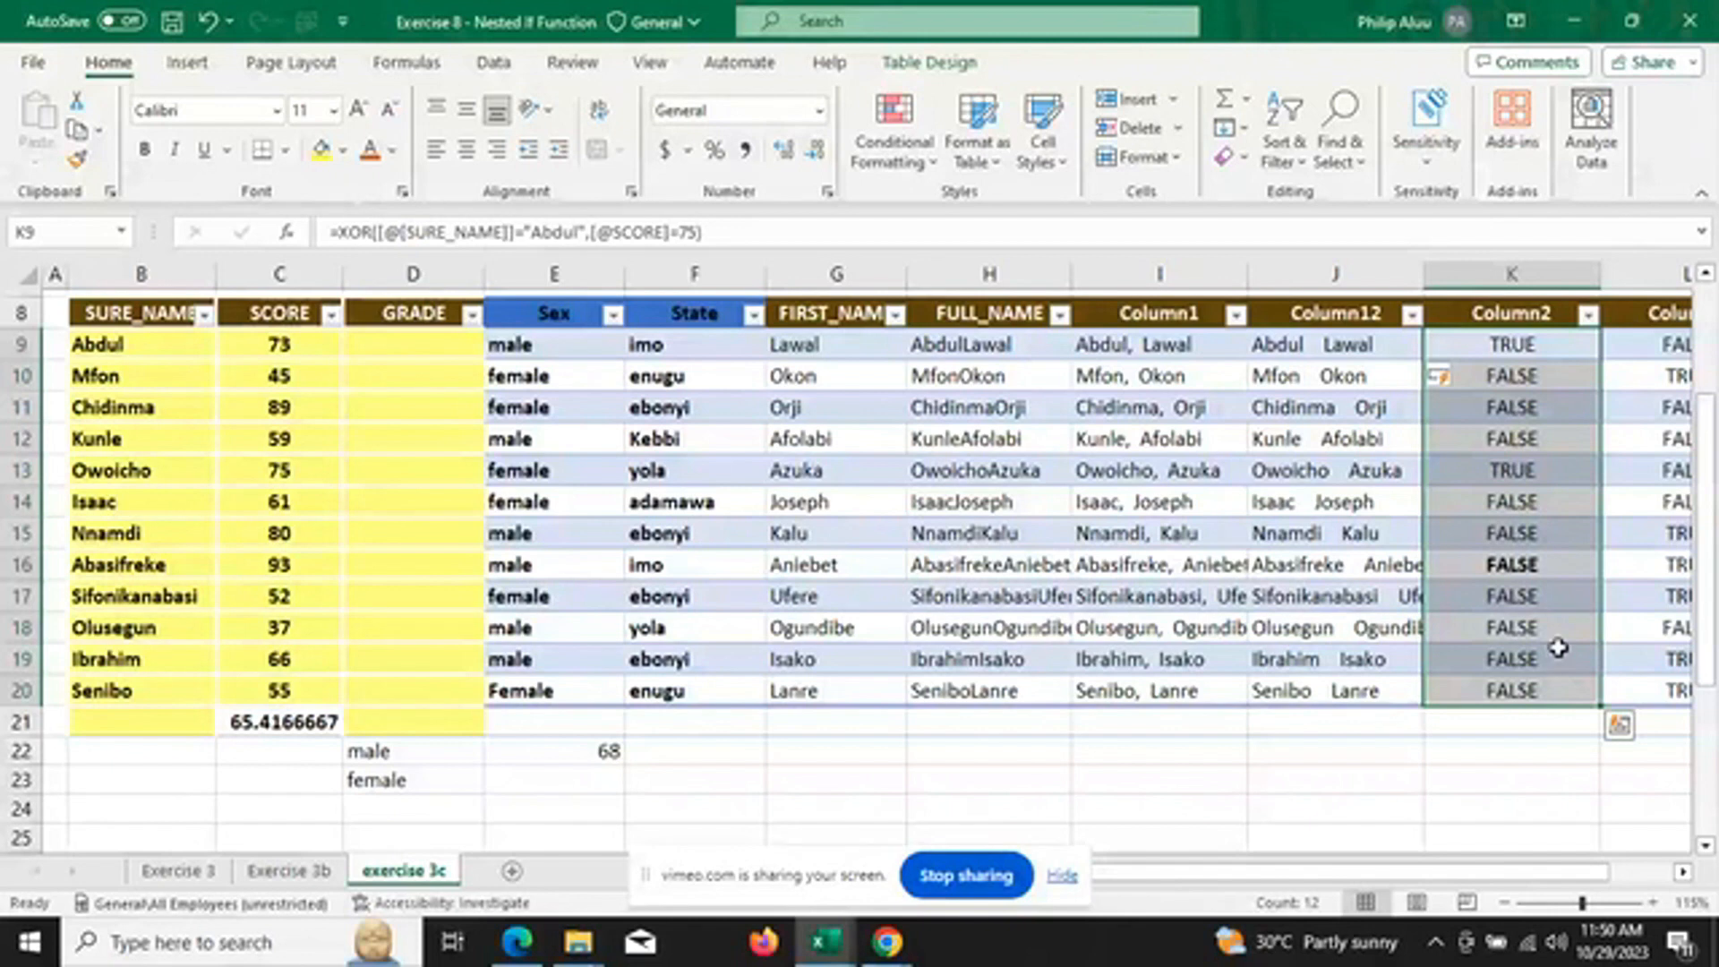
pyautogui.press('Delete')
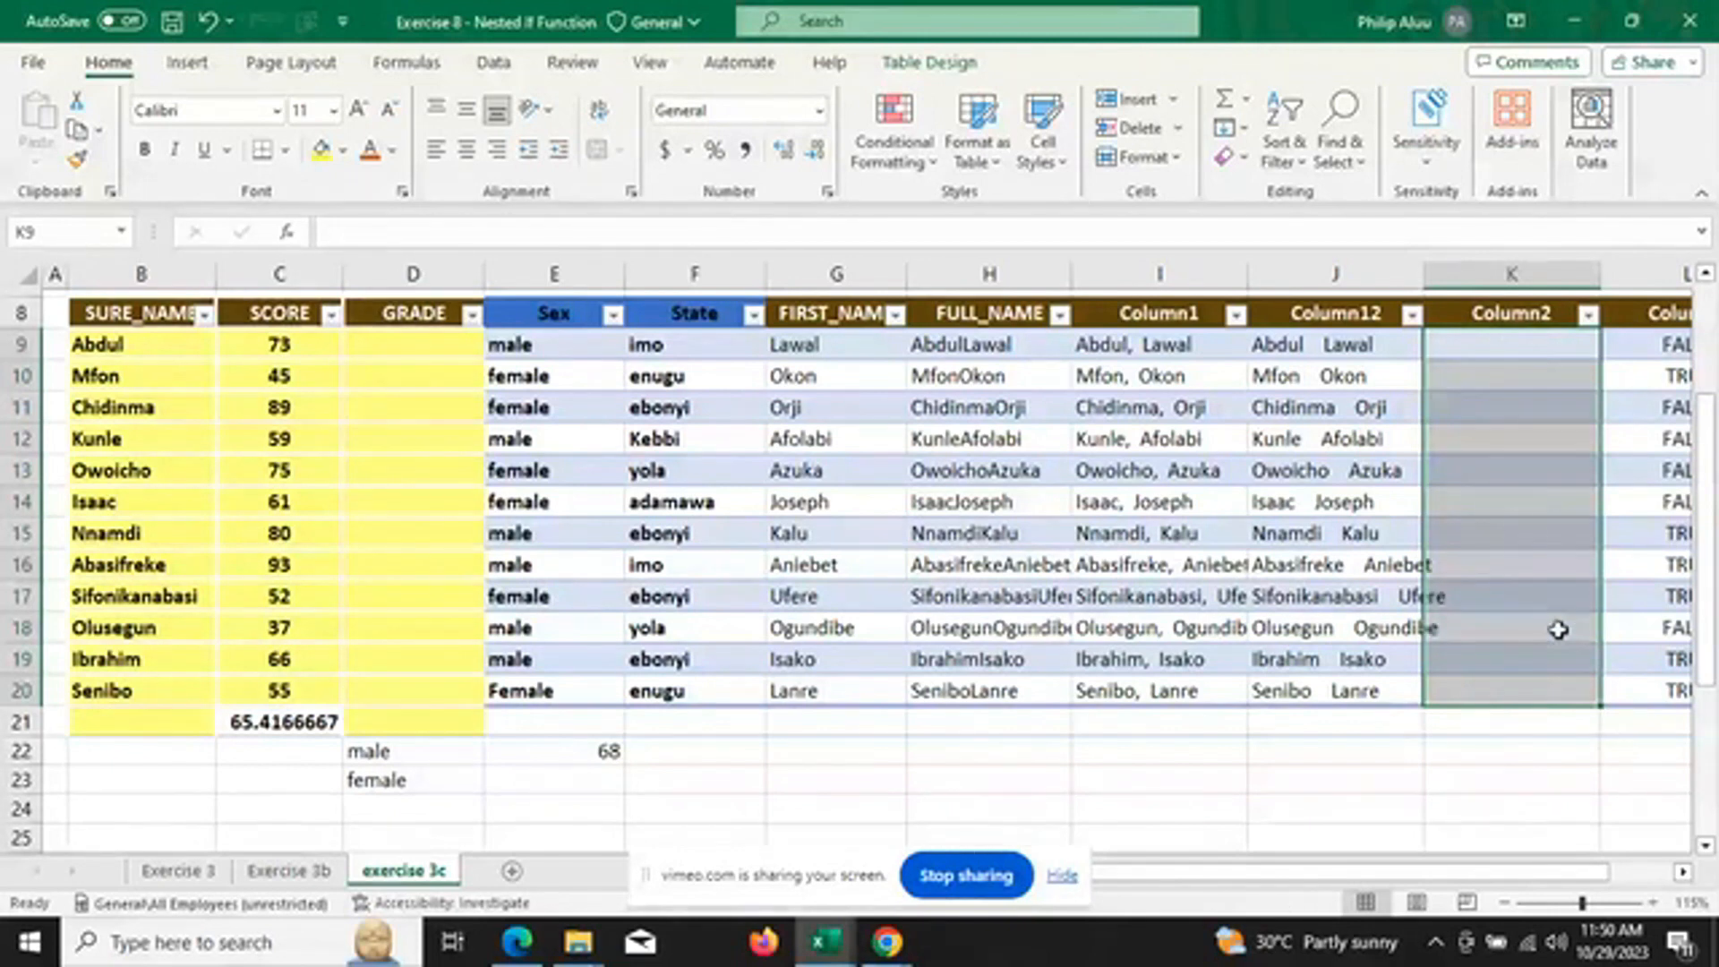
# Inspect the CONCAT formula in J12 of Column12 without changing it.
pyautogui.click(1466, 357)
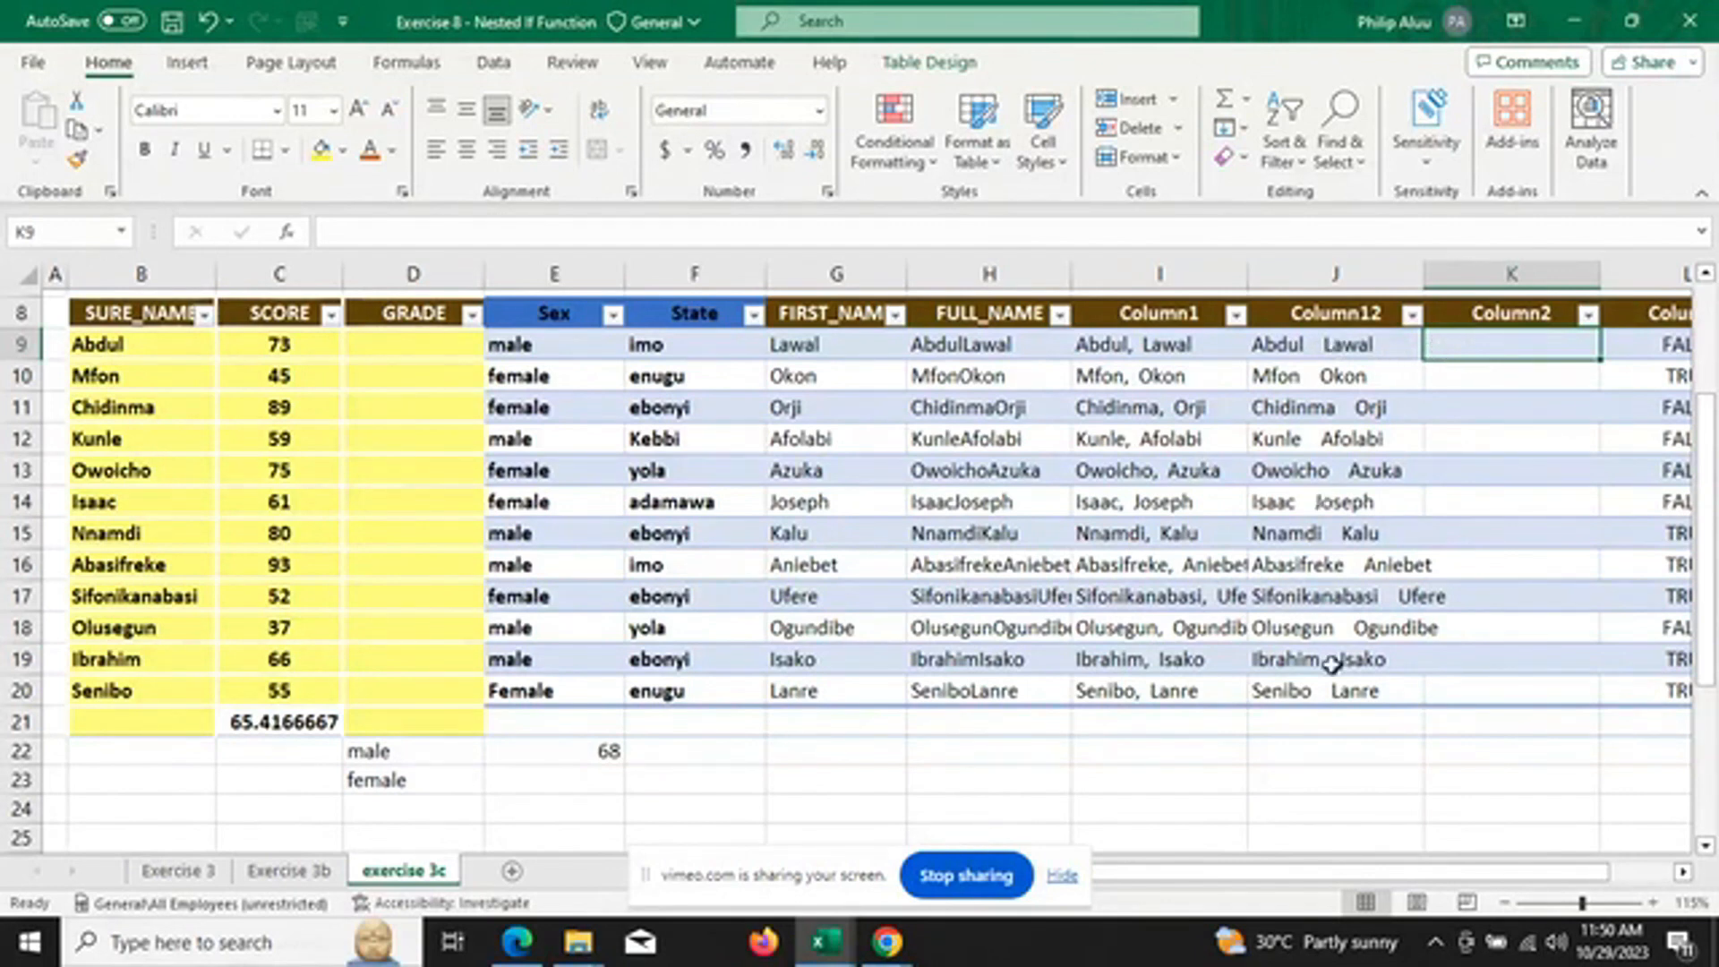
pyautogui.doubleClick(1323, 439)
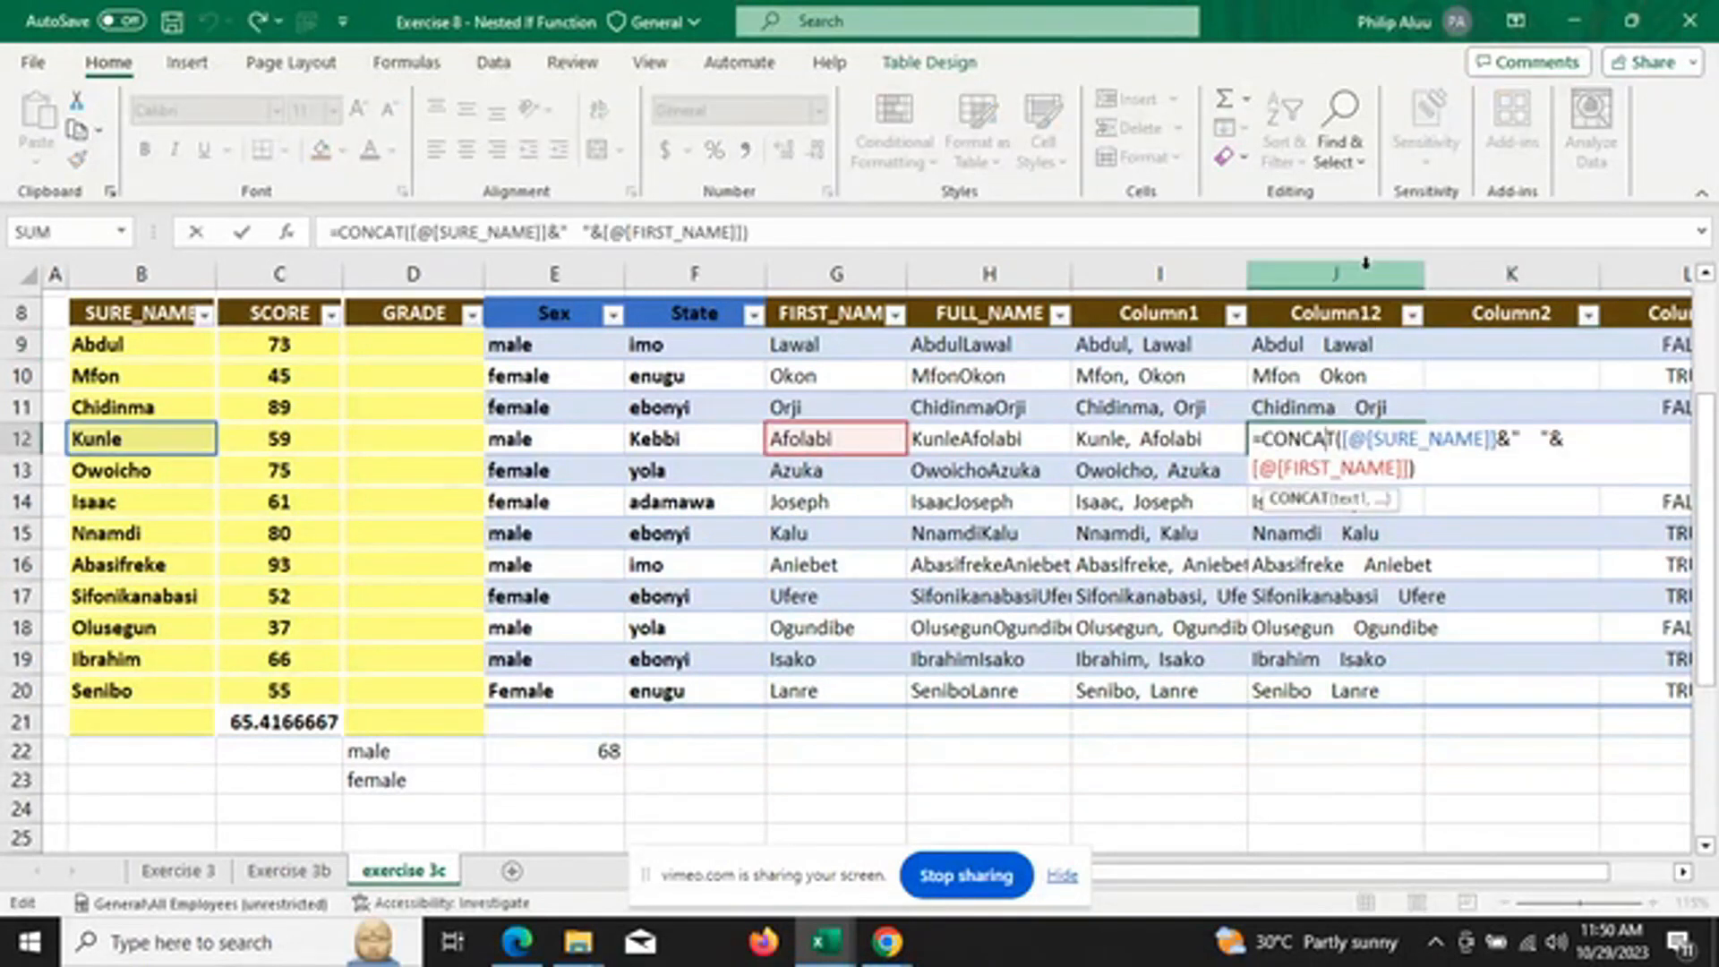
pyautogui.press('Return')
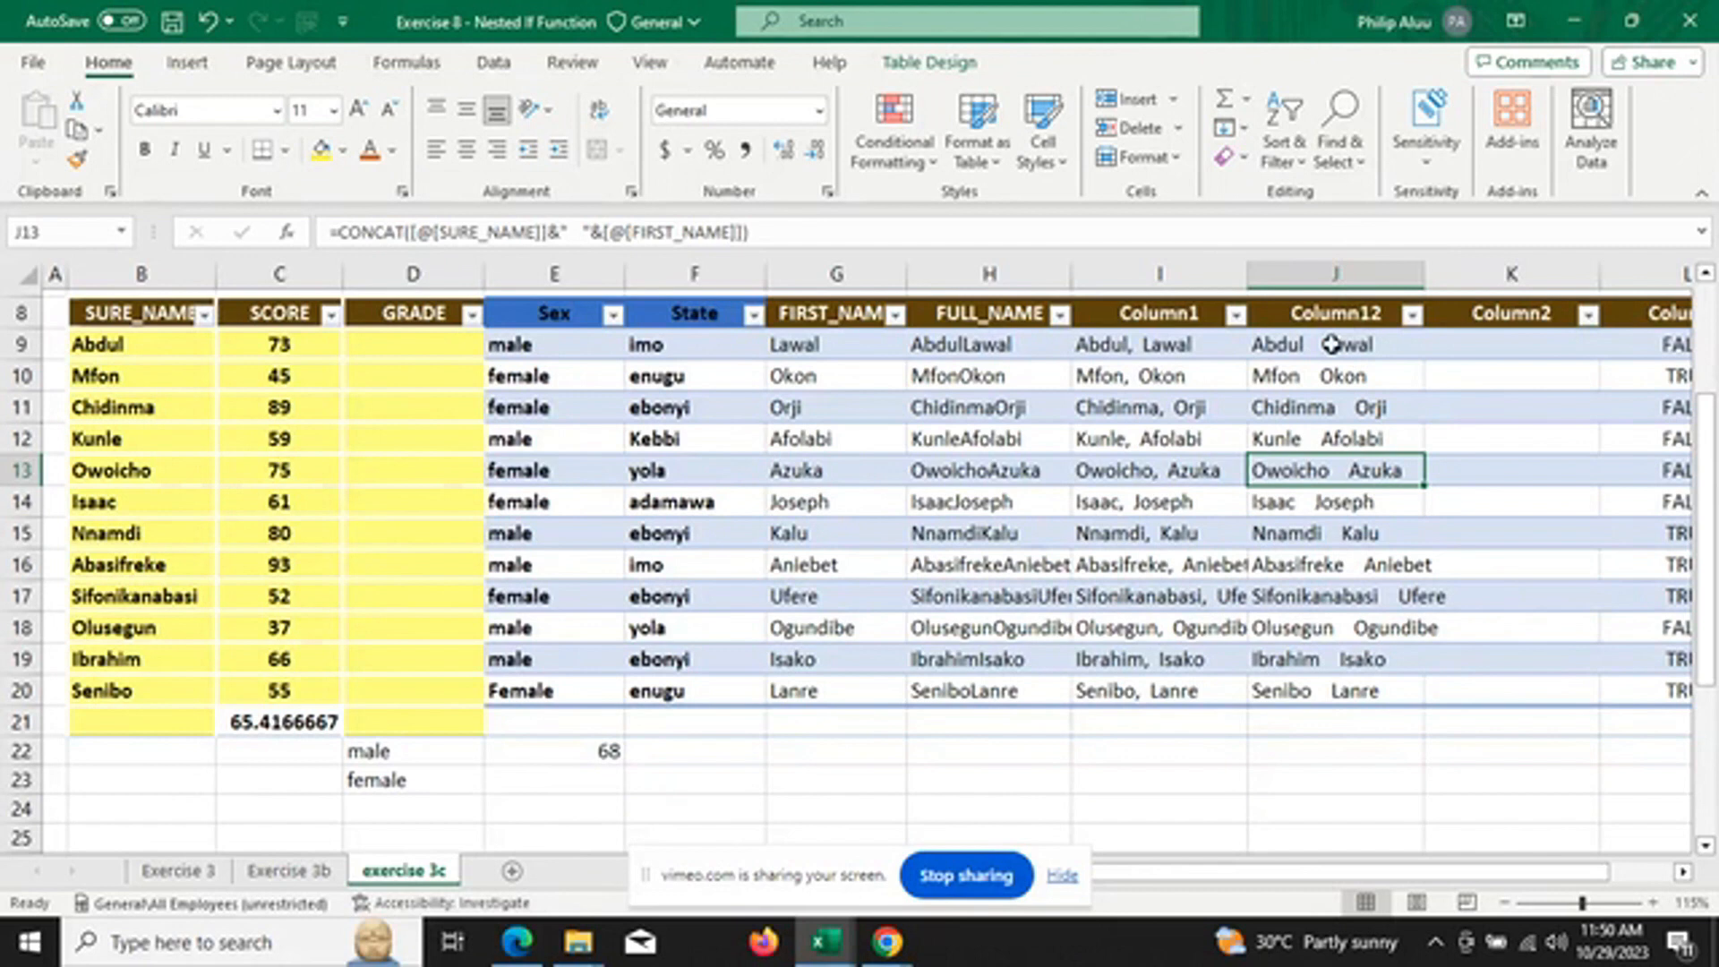
pyautogui.click(1441, 345)
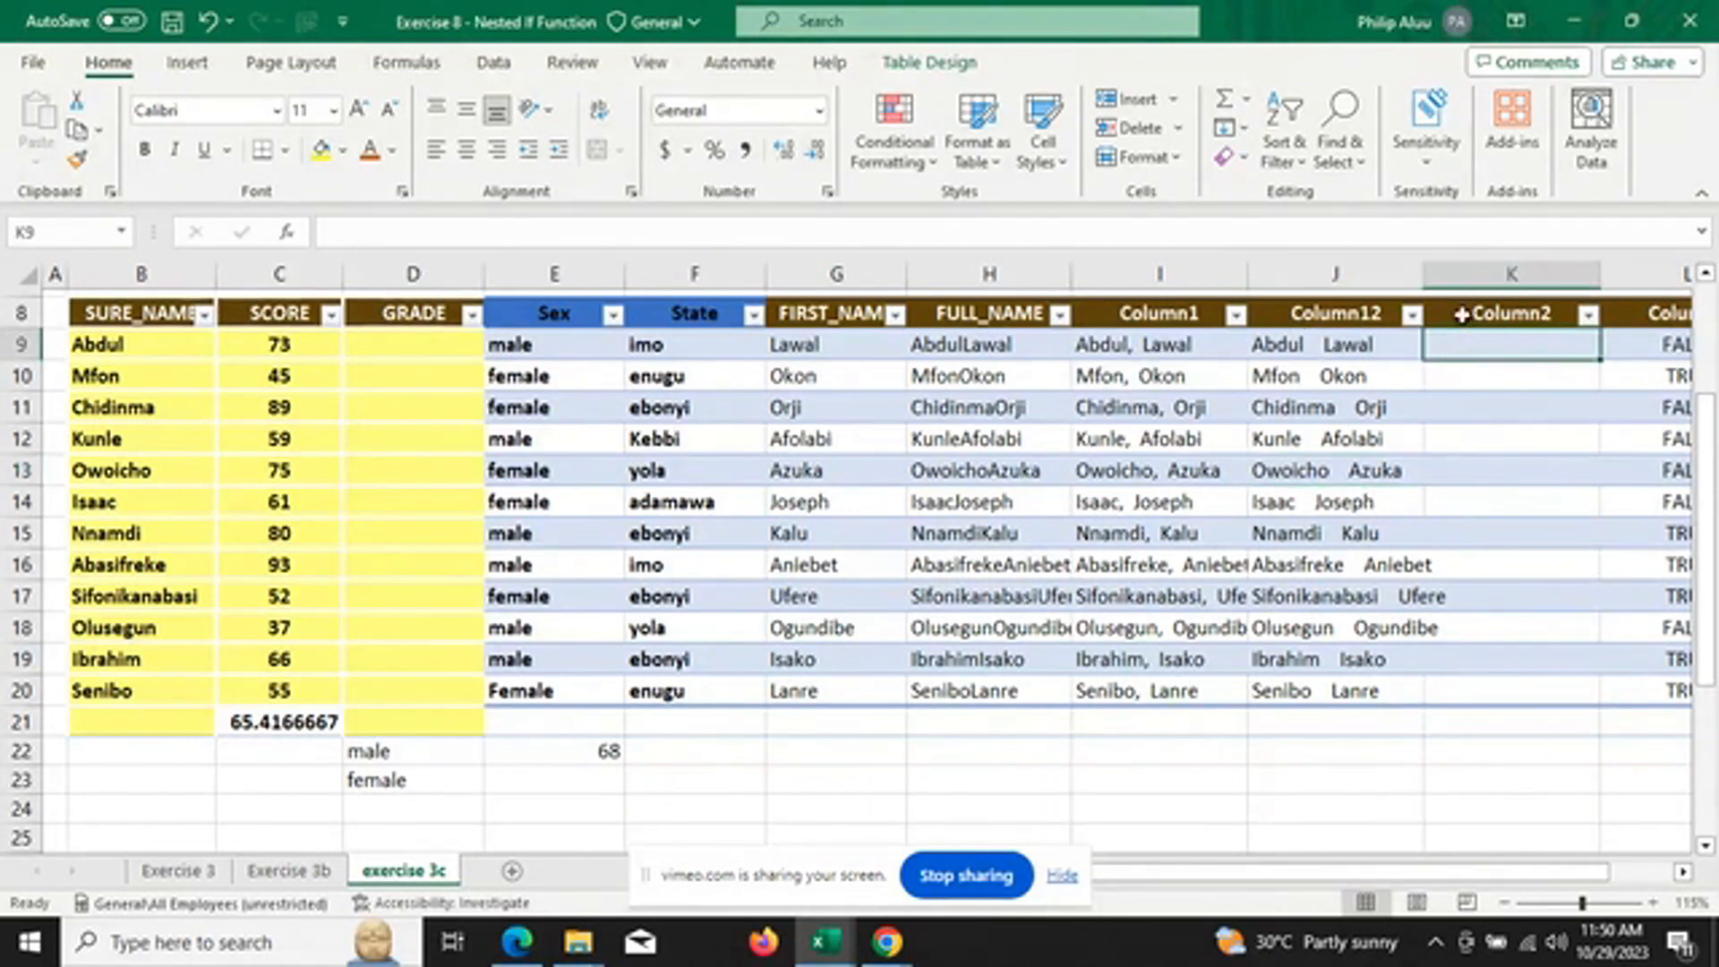
pyautogui.write('=')
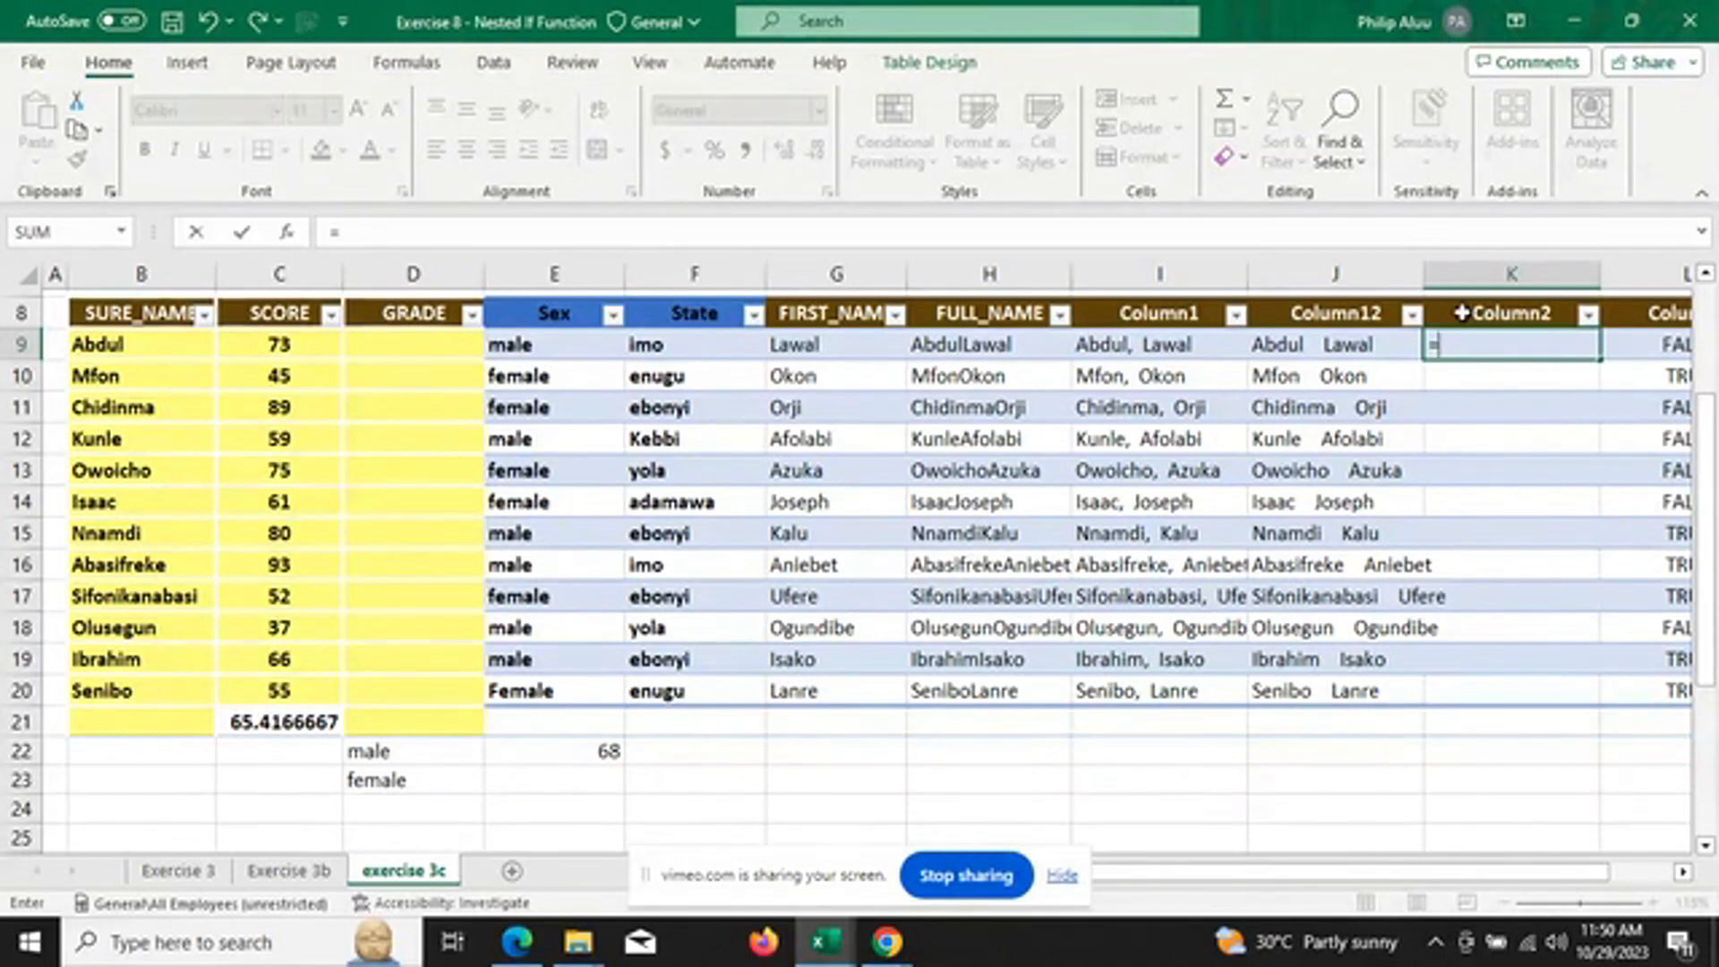
pyautogui.write('Trim')
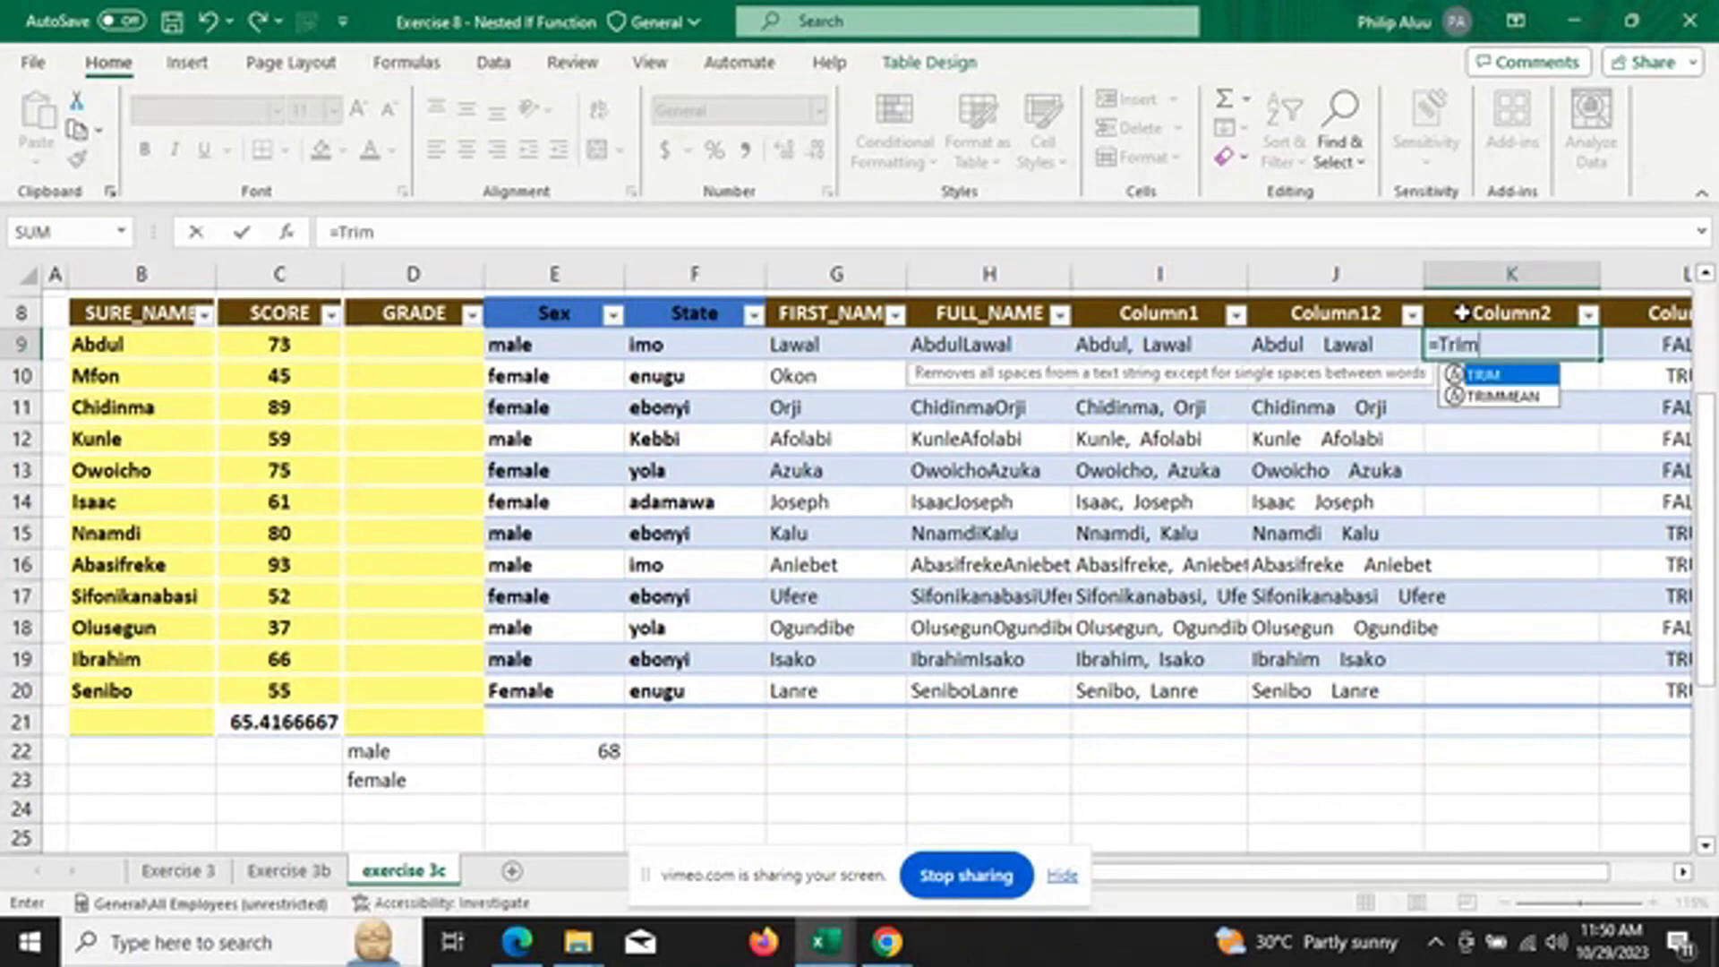
pyautogui.write('(')
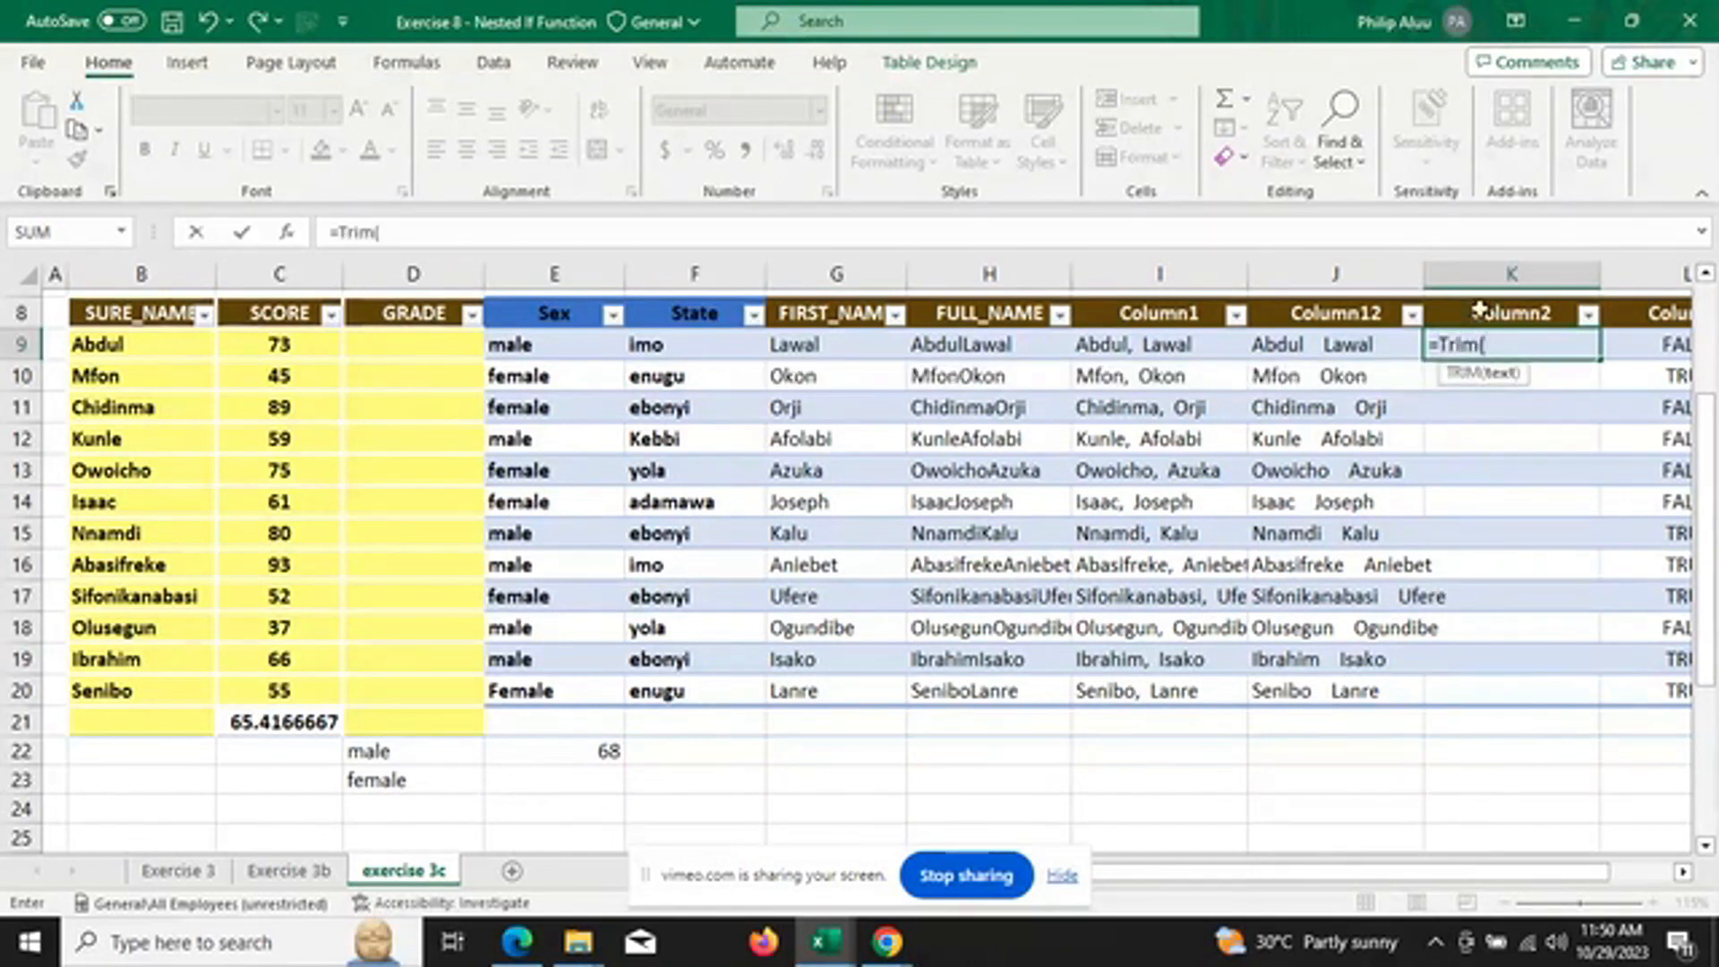
pyautogui.click(1293, 345)
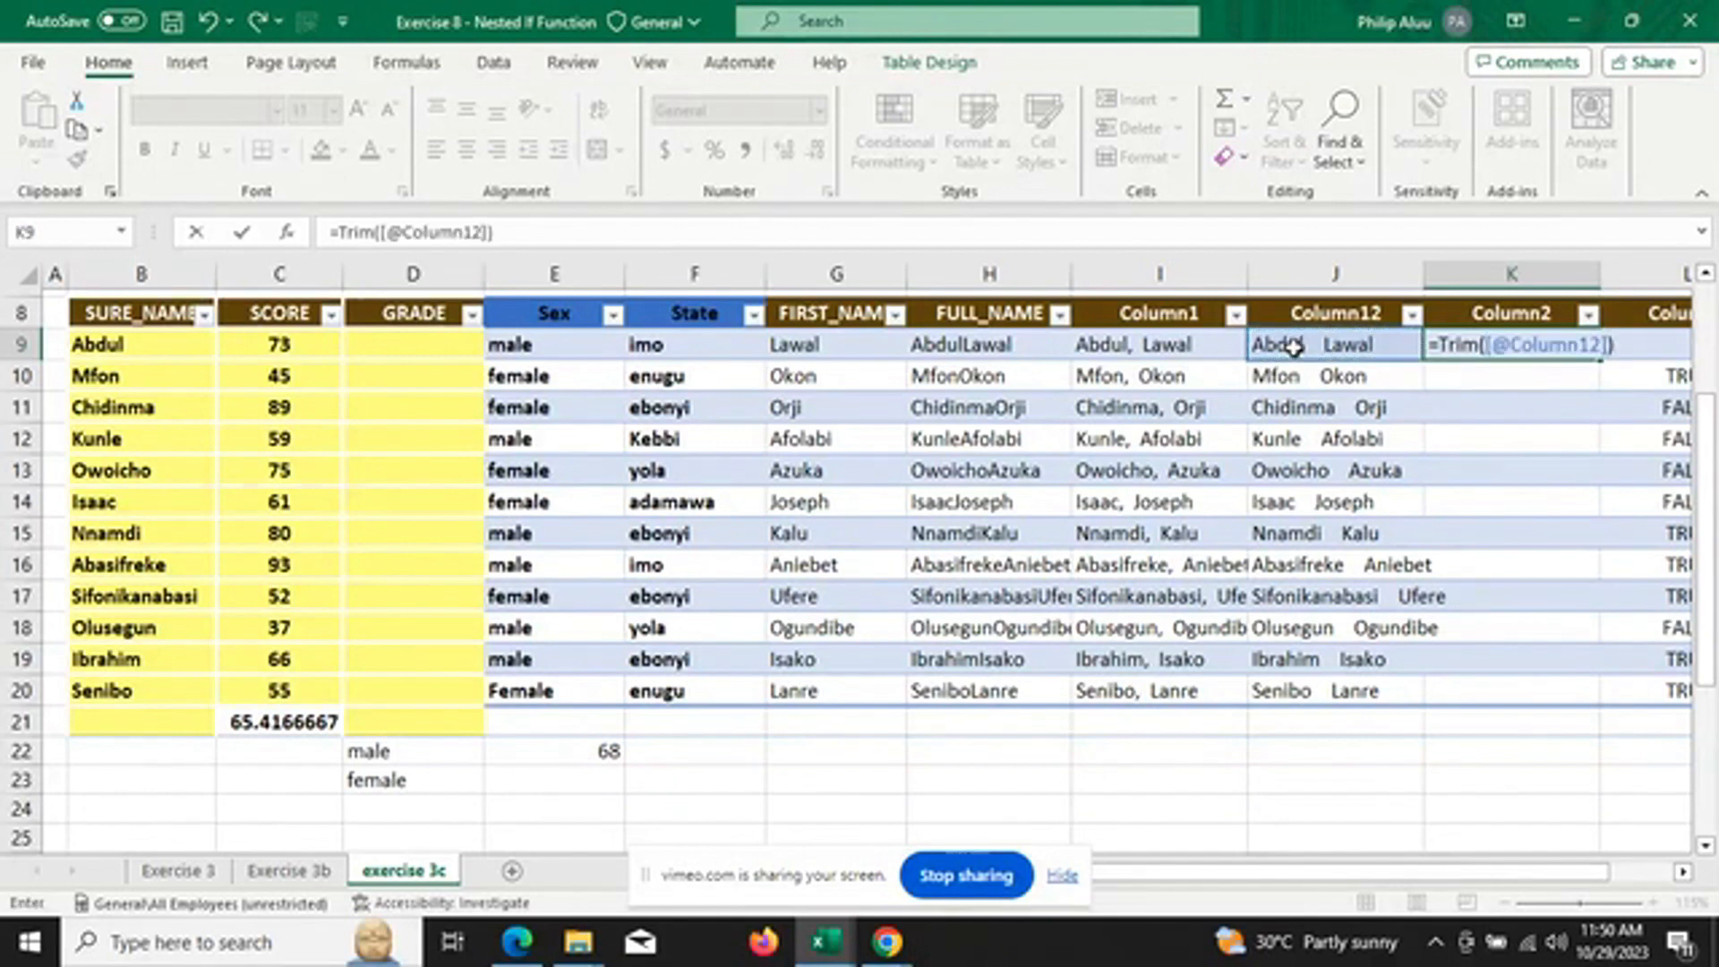
pyautogui.write(')')
pyautogui.press('Return')
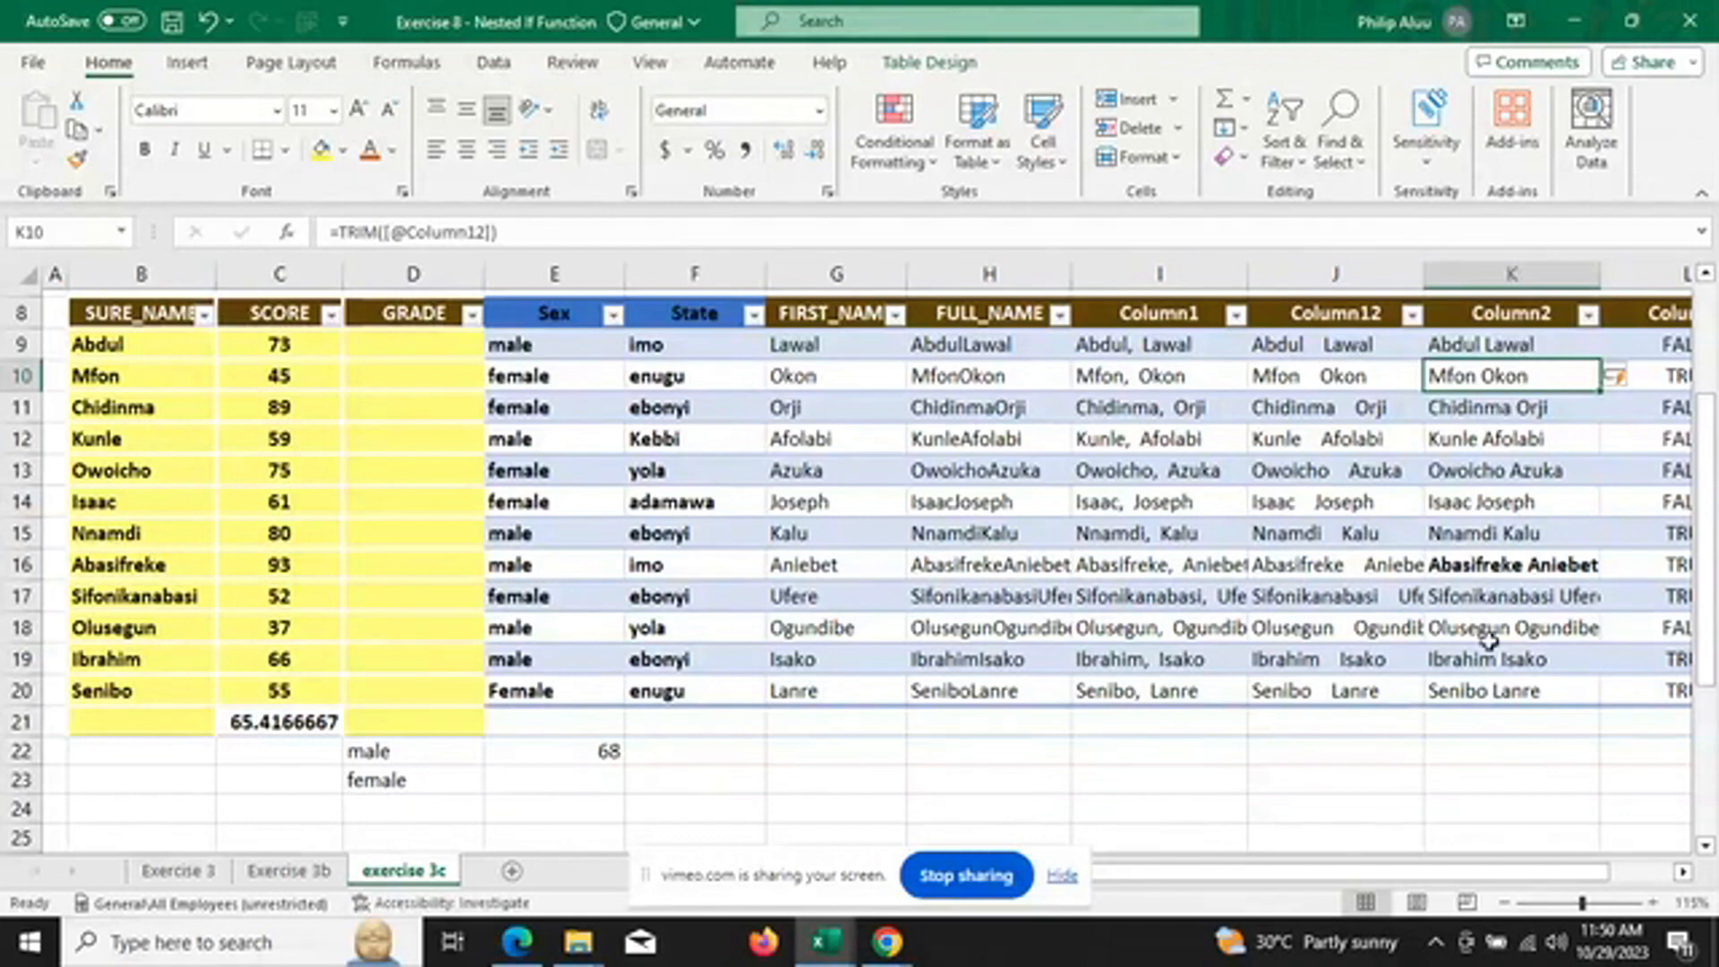
# Review the trimmed names in Column2 and switch to the Exercise 3 sheet with the function list.
pyautogui.scroll(-1, 1437, 667)
pyautogui.scroll(1, 1459, 429)
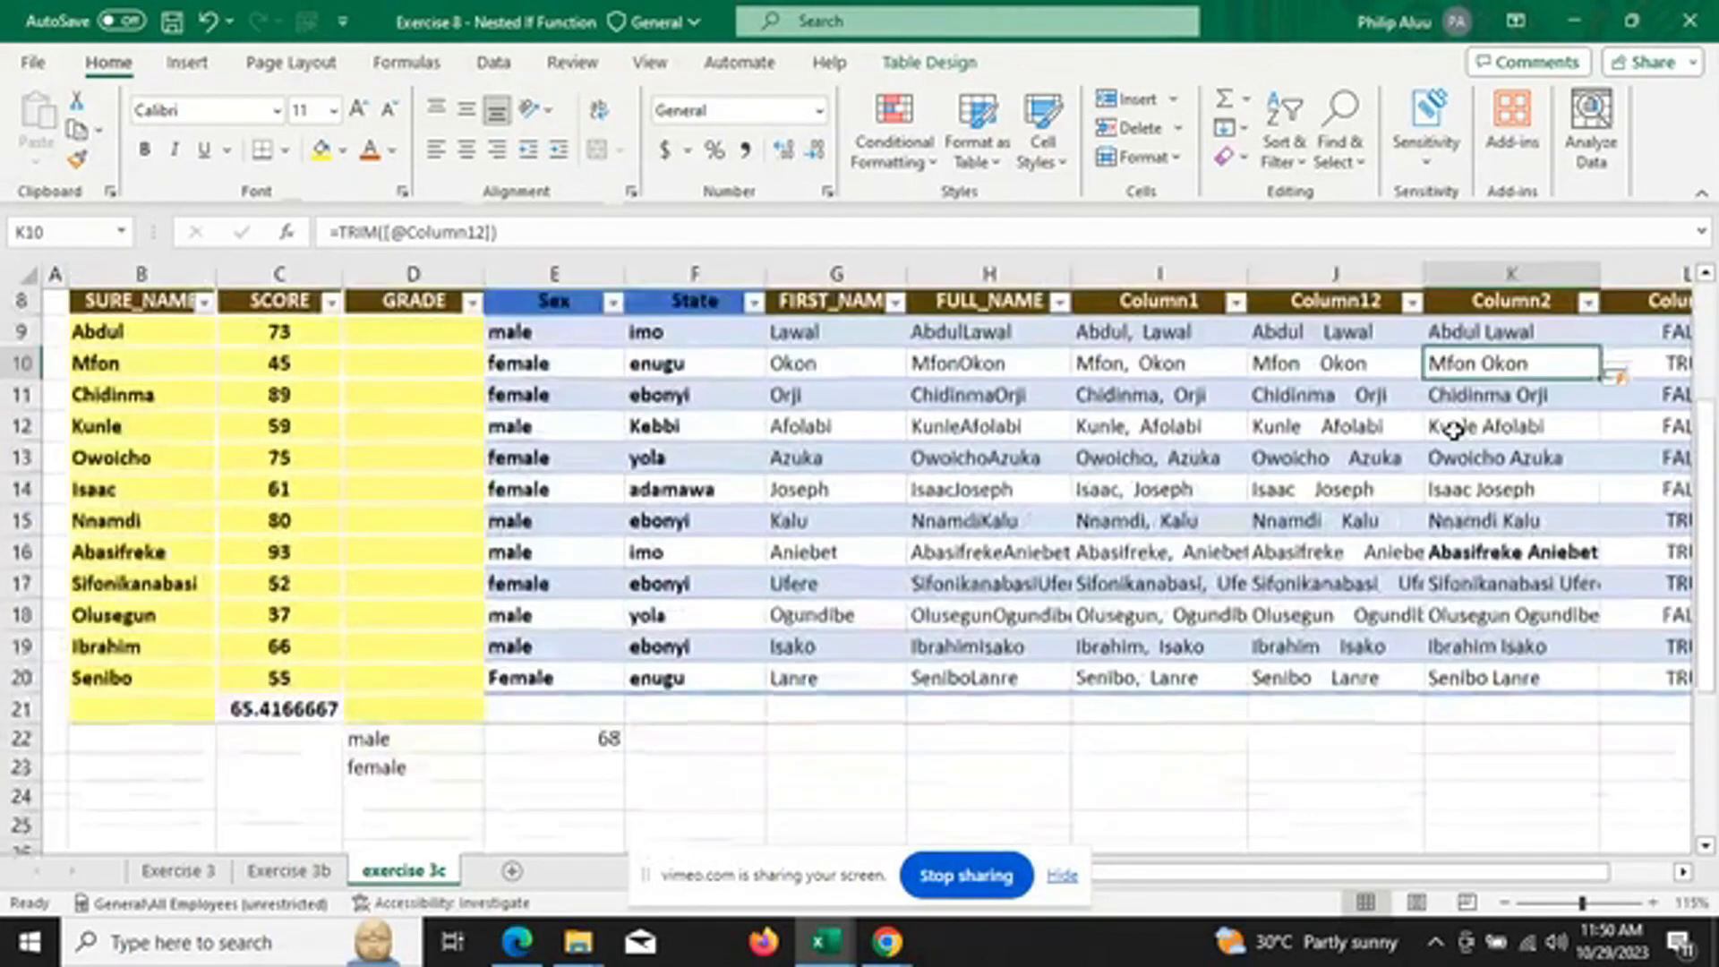
pyautogui.scroll(1, 1450, 431)
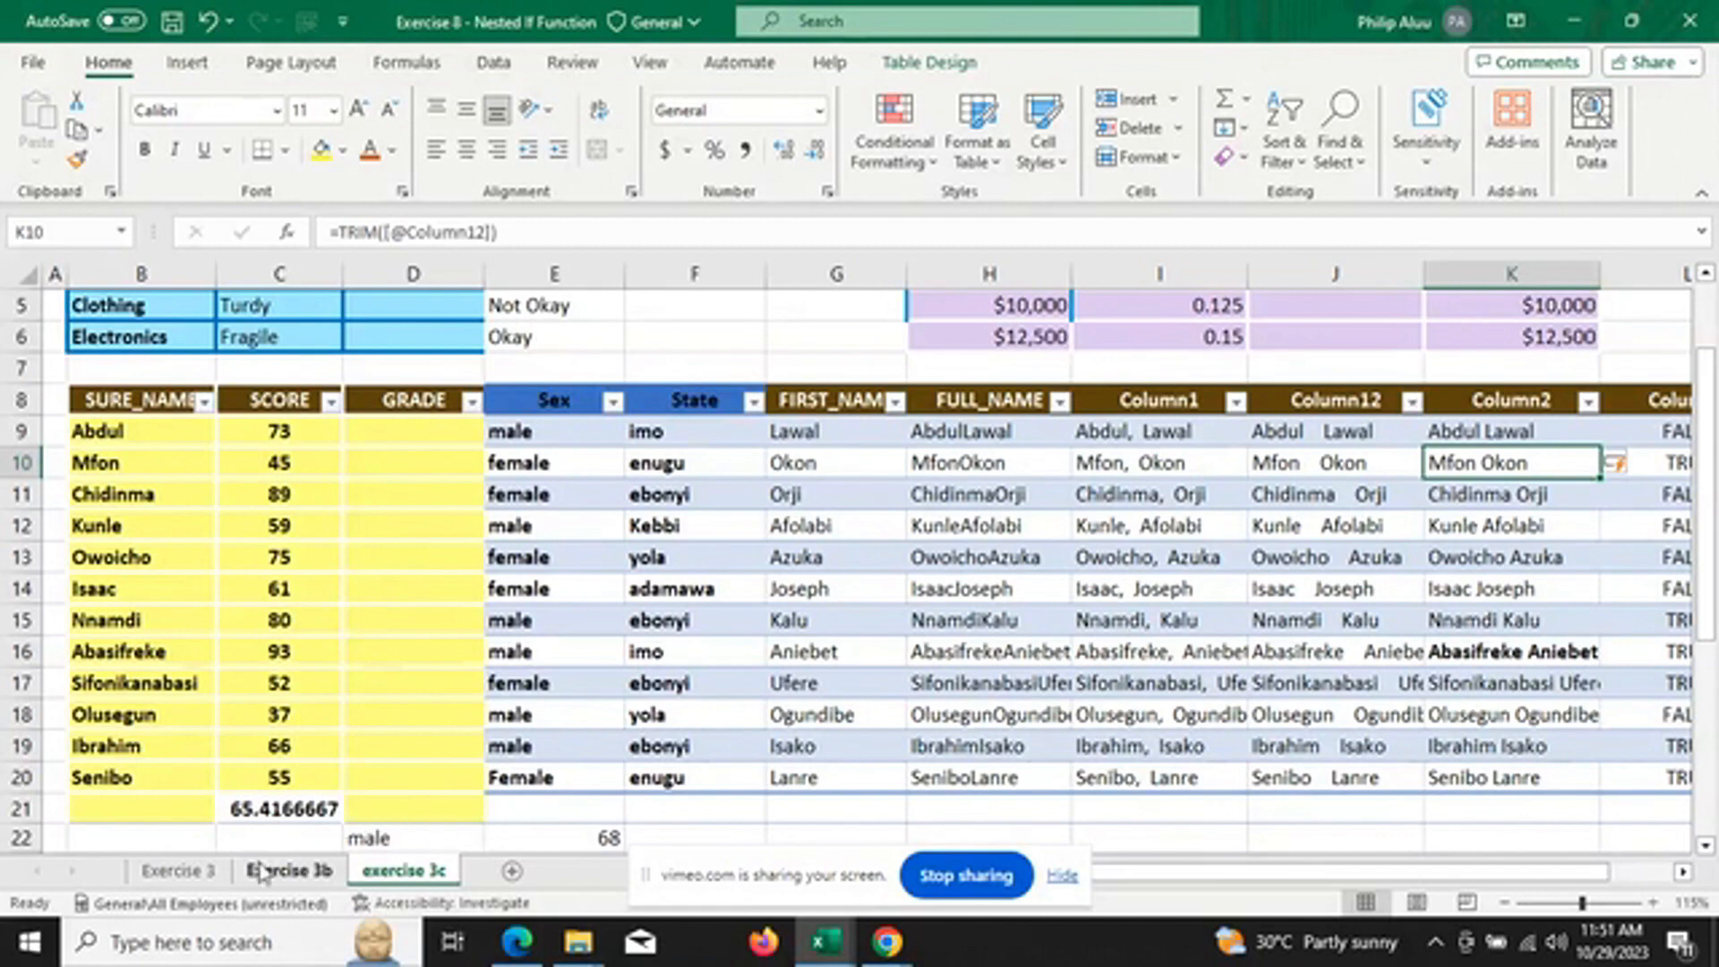
pyautogui.click(204, 879)
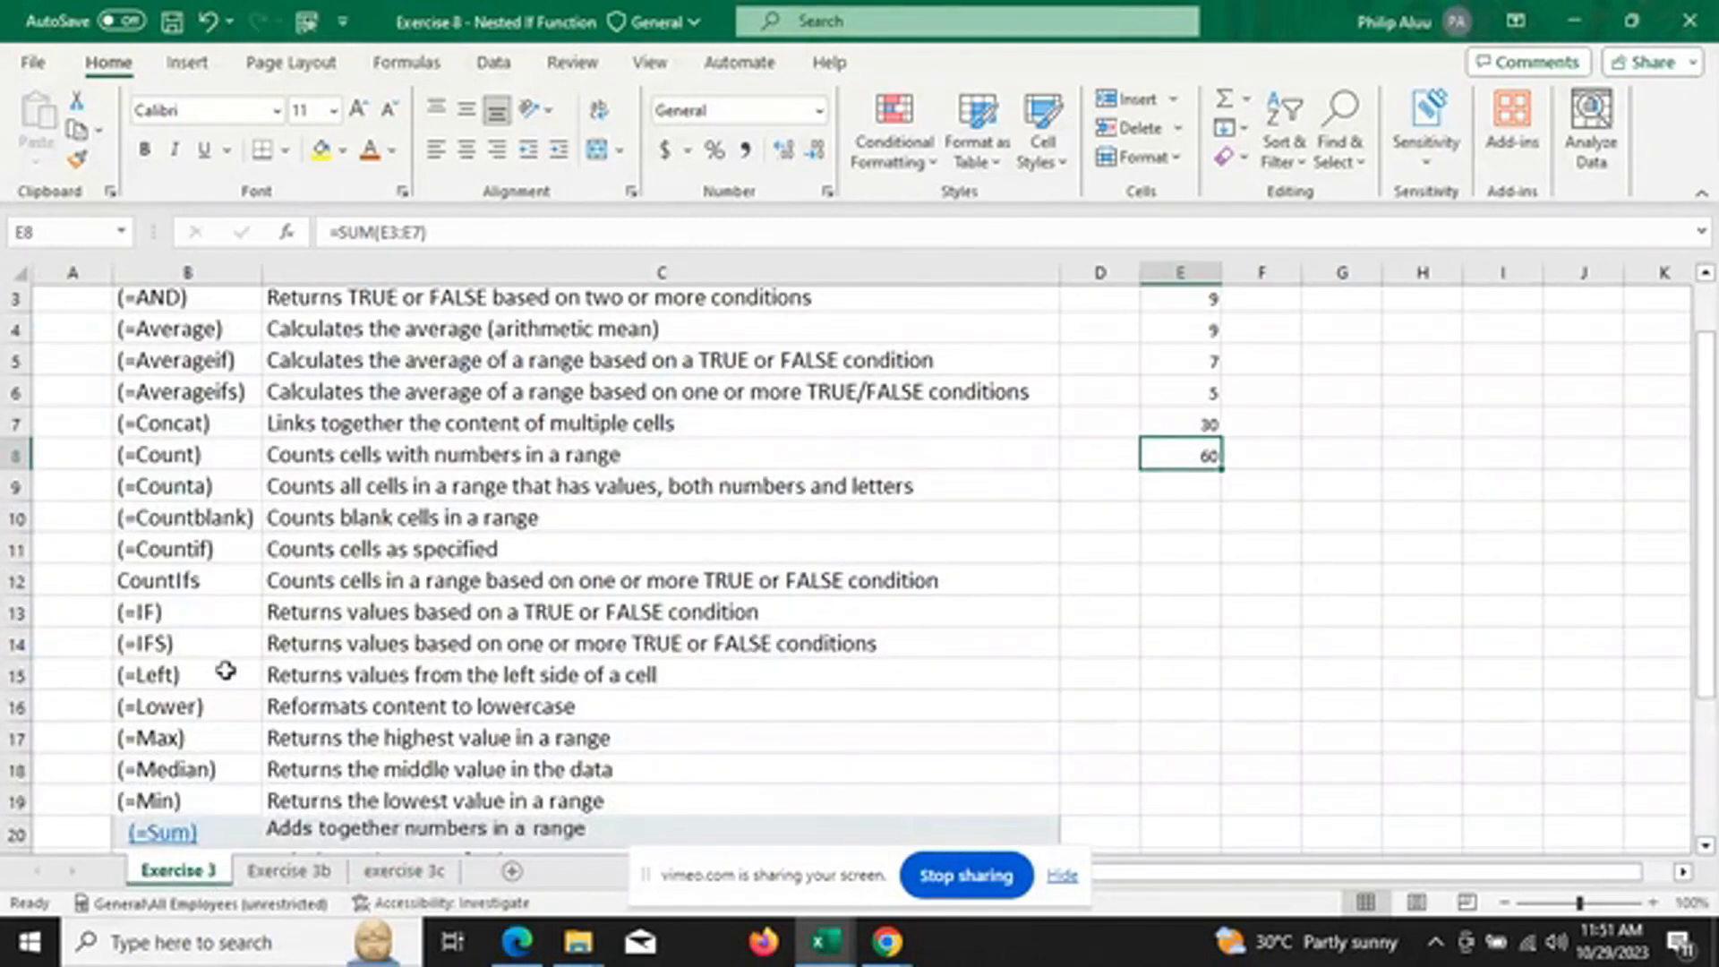